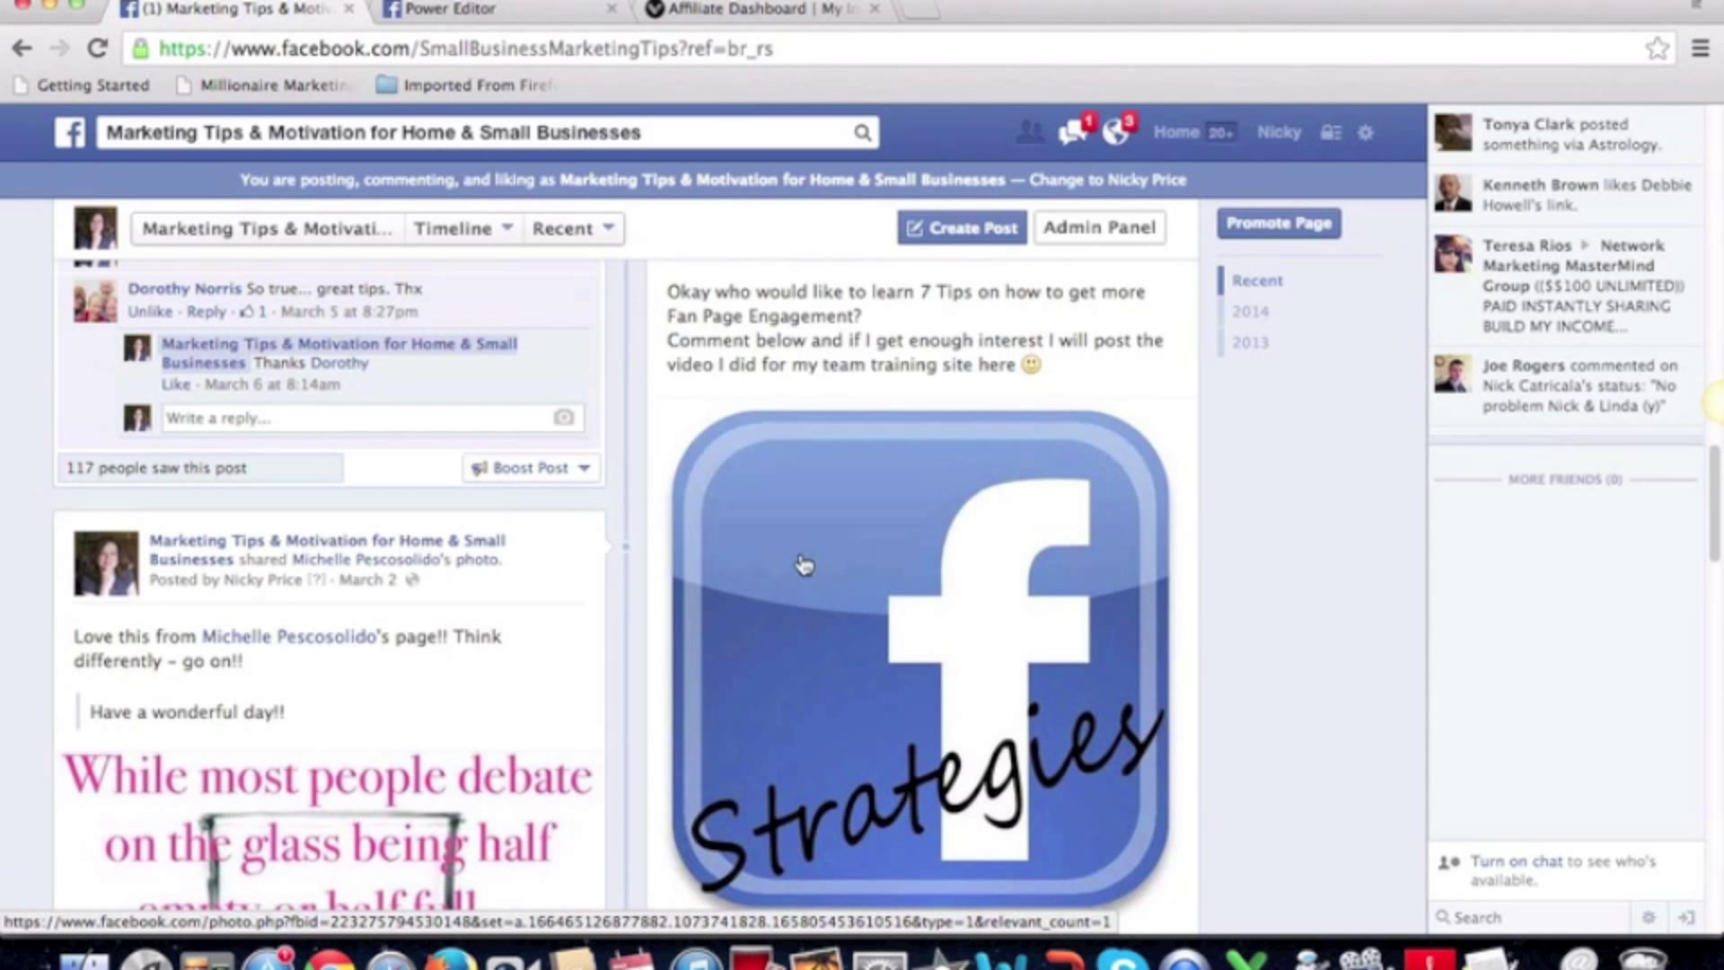
Scroll back to the top of the Marketing Tips page and open the gear account menu.
scroll(465, 404, up, 10)
scroll(465, 404, up, 15)
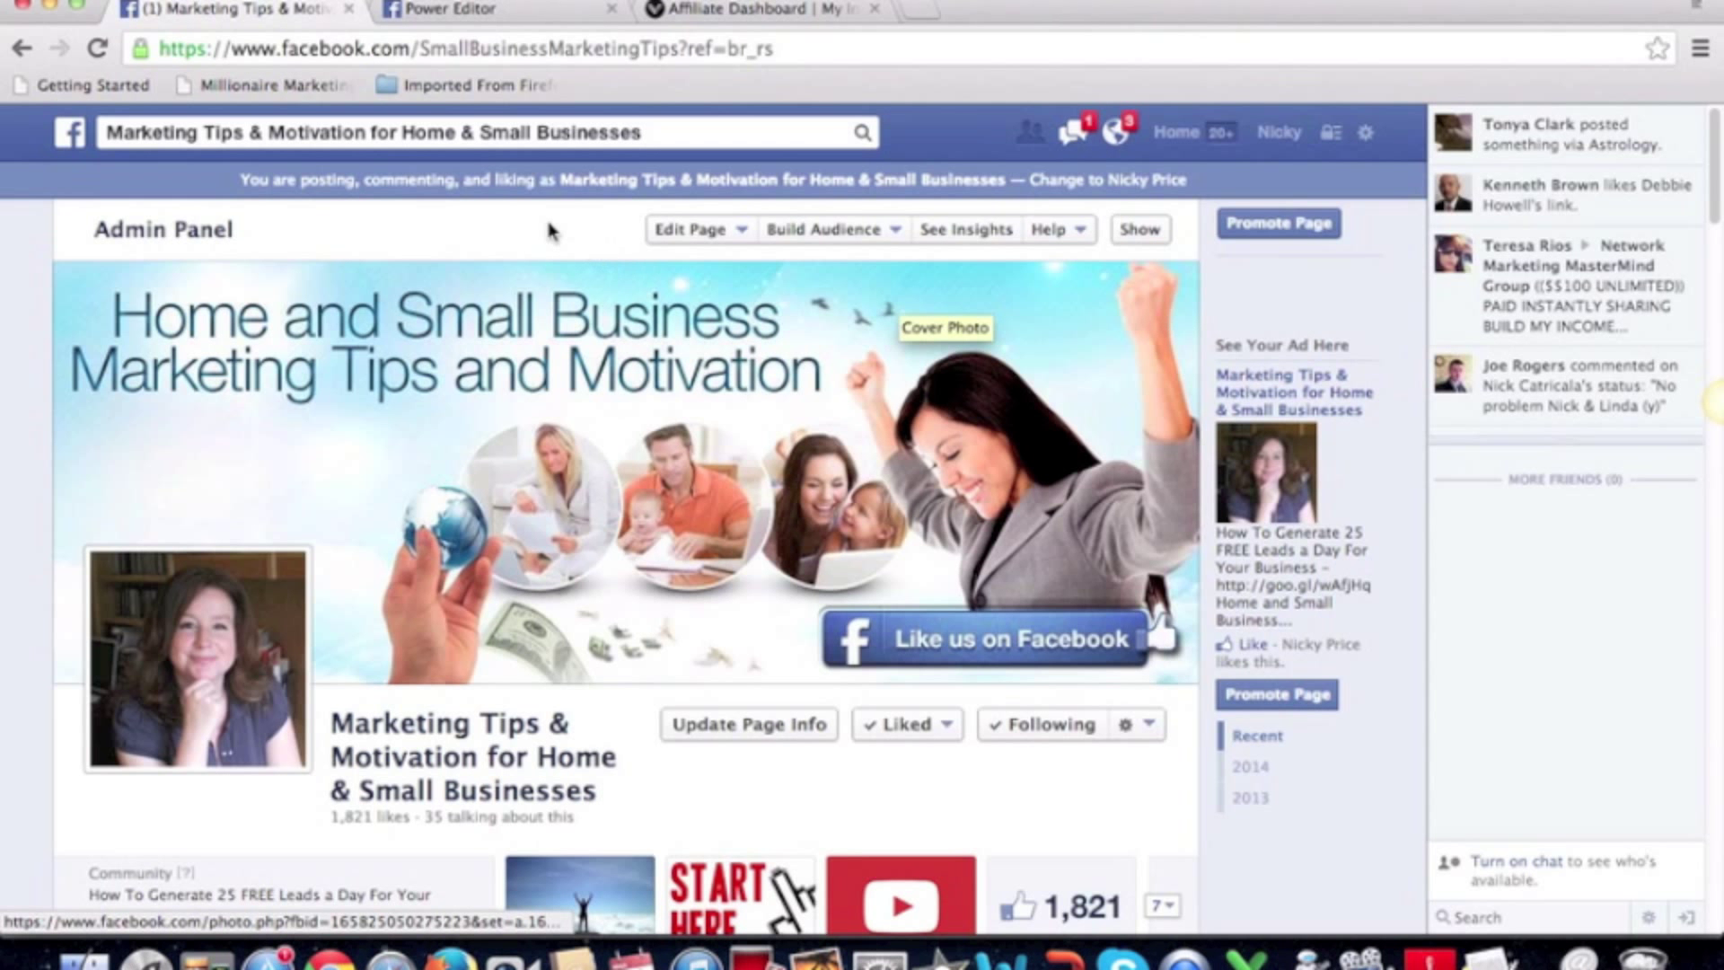
click(1365, 133)
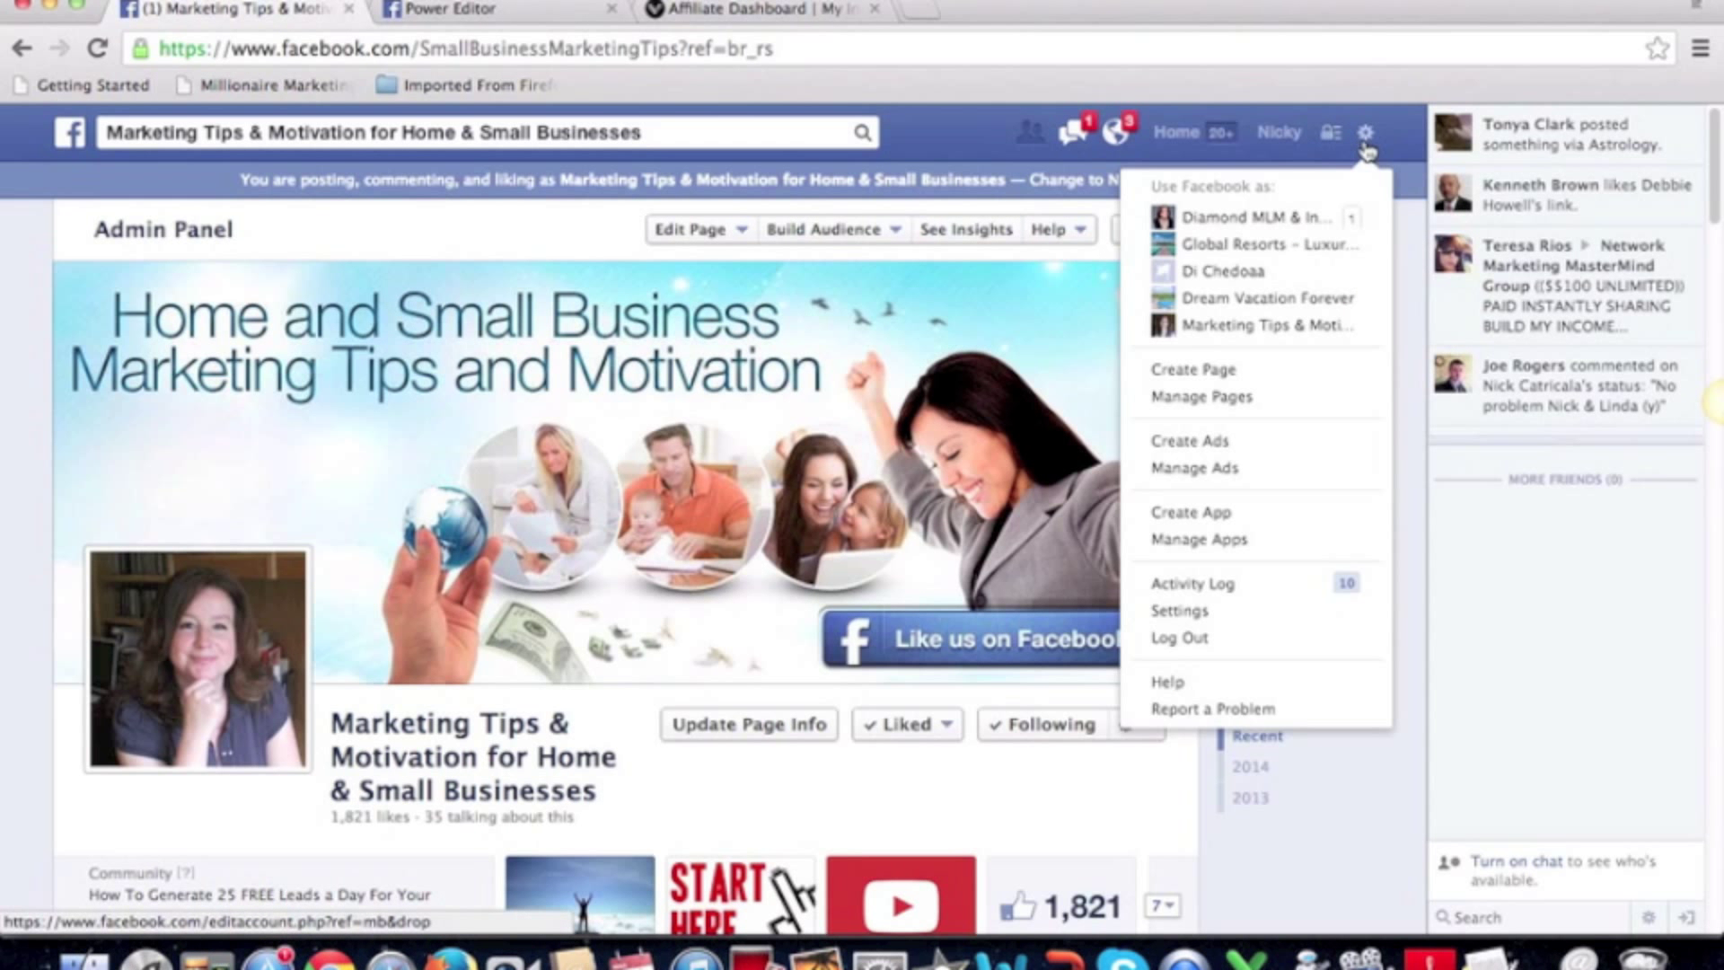
Go to Manage Ads and open Power Editor for the Marketing Tips & Motivation page.
click(1197, 468)
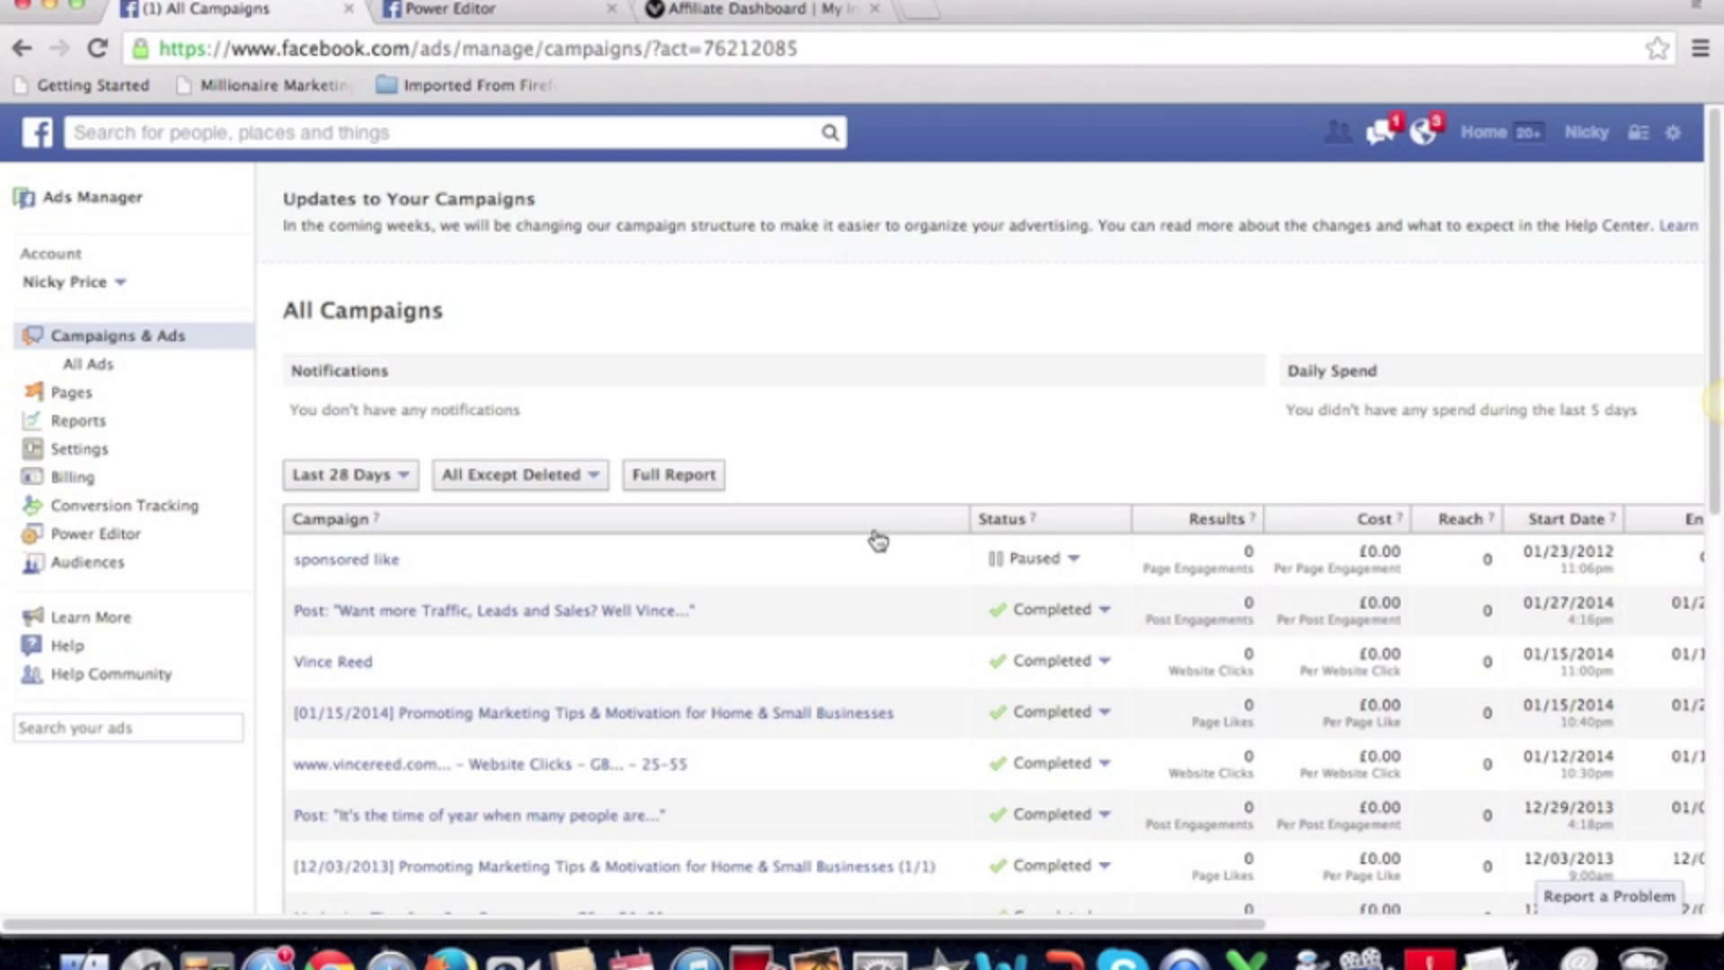
click(96, 539)
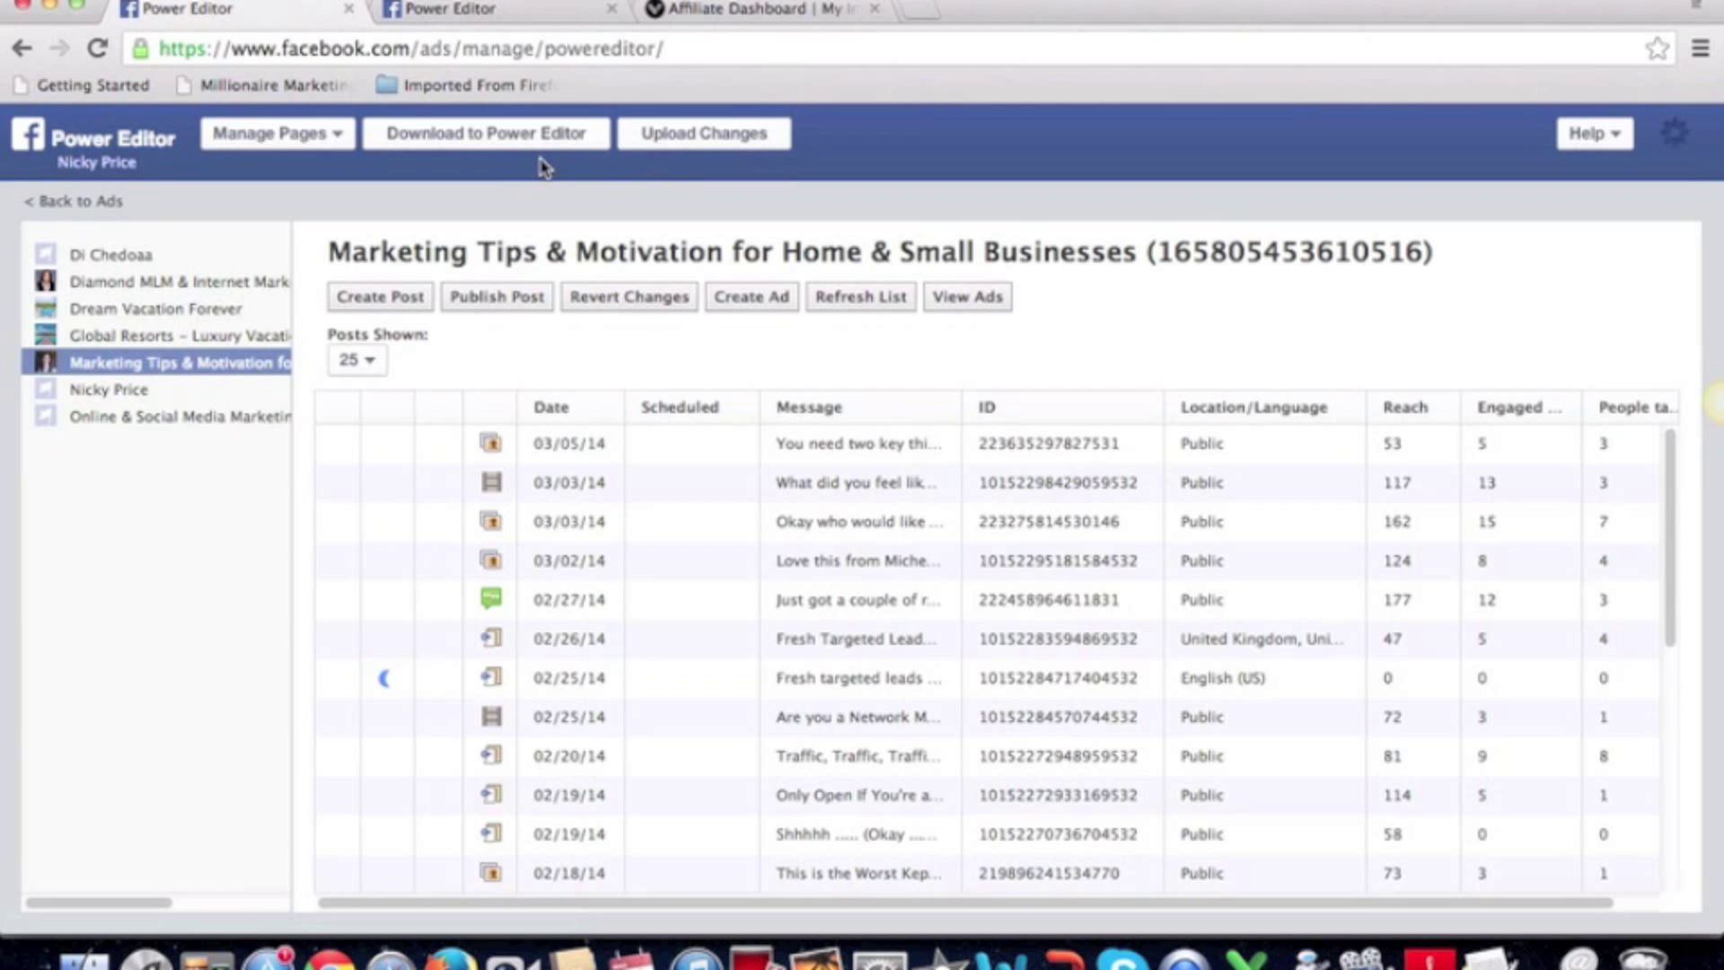
Load the Marketing Tips fan page in the second tab via the public profile, then return to Power Editor.
click(521, 14)
click(421, 49)
drag(420, 49, 696, 61)
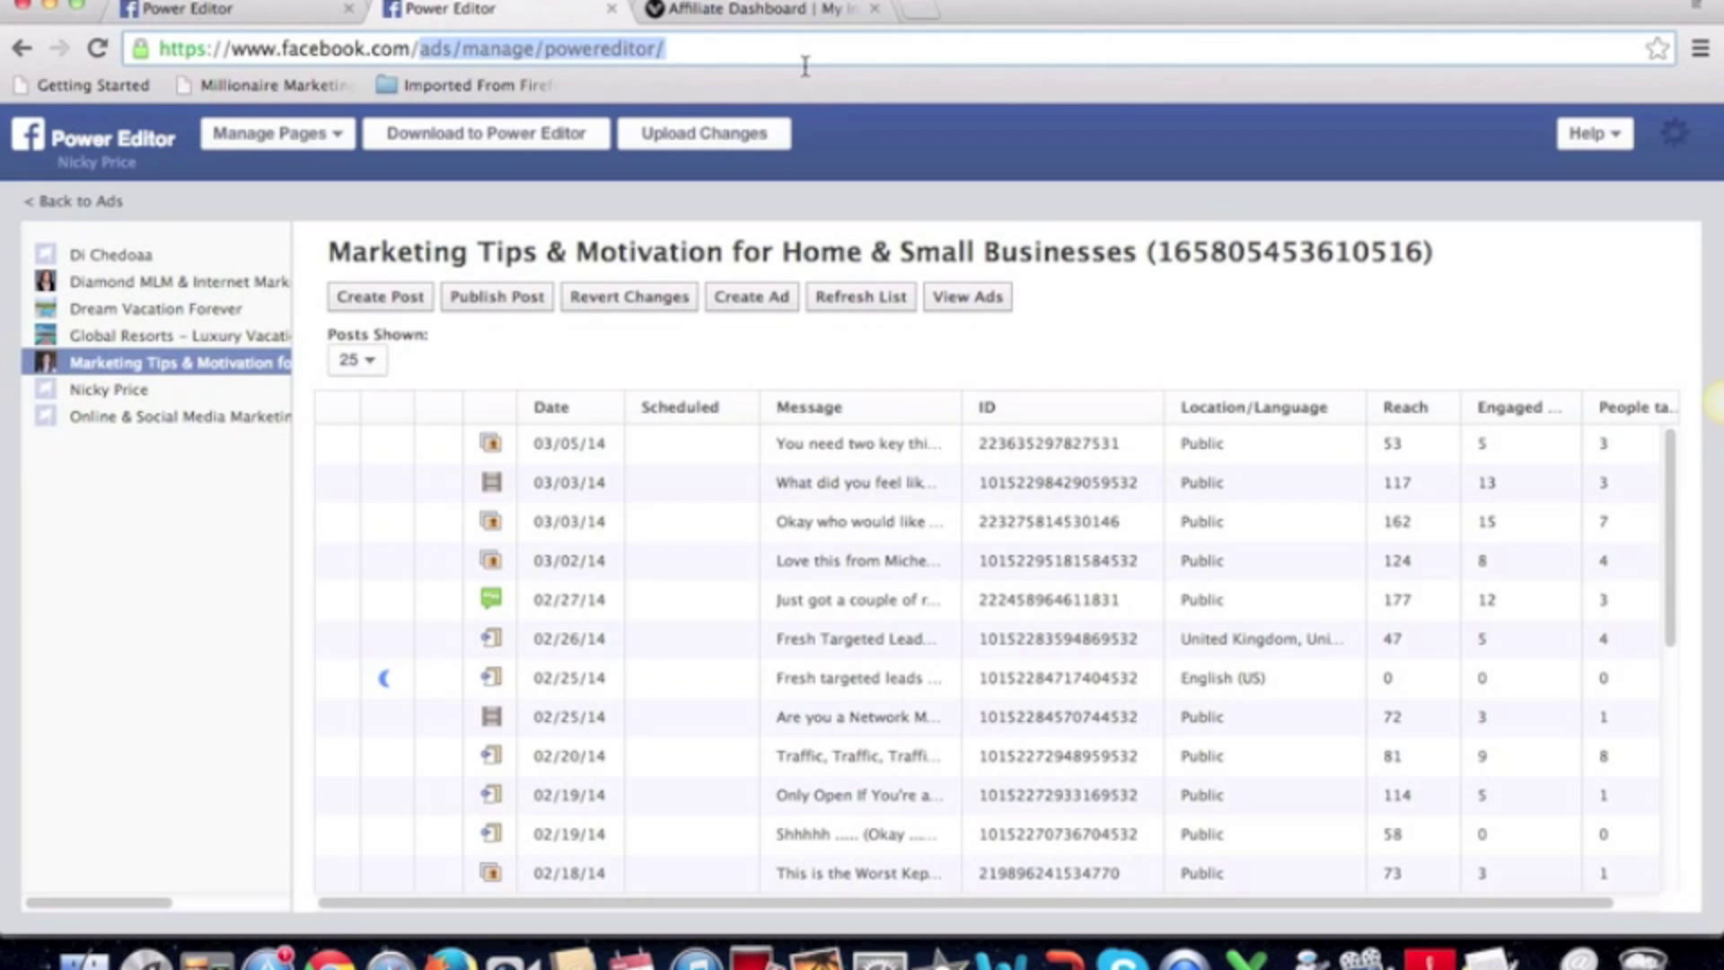
text(nicky)
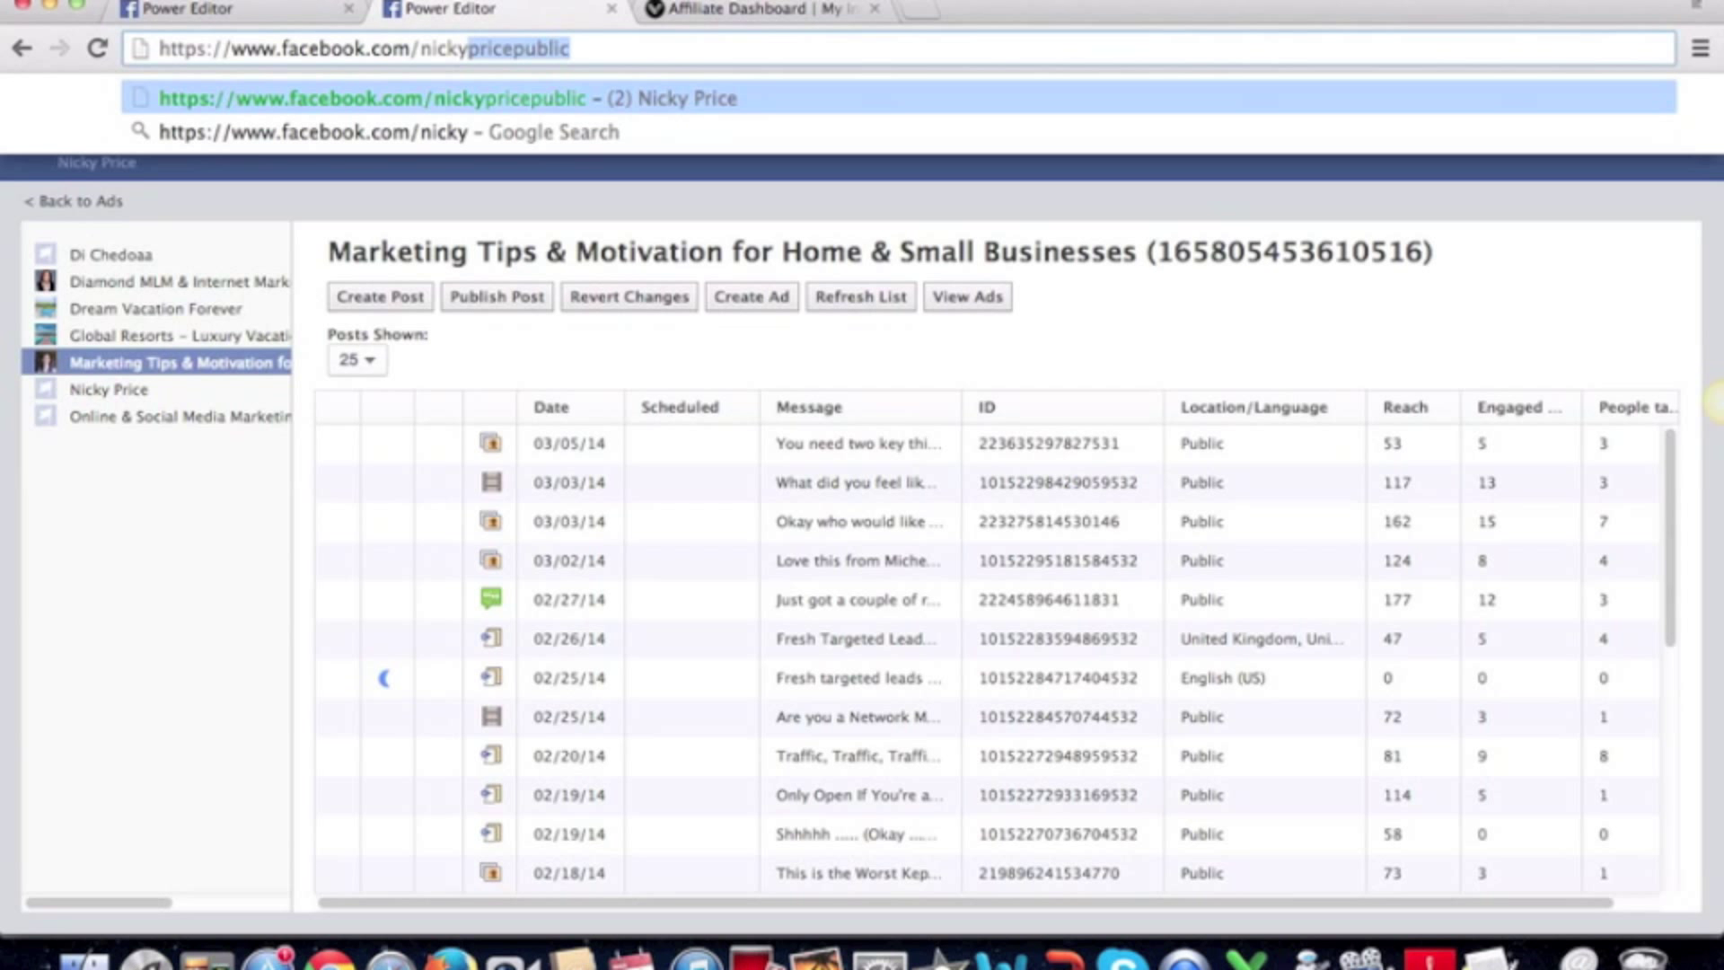
click(683, 99)
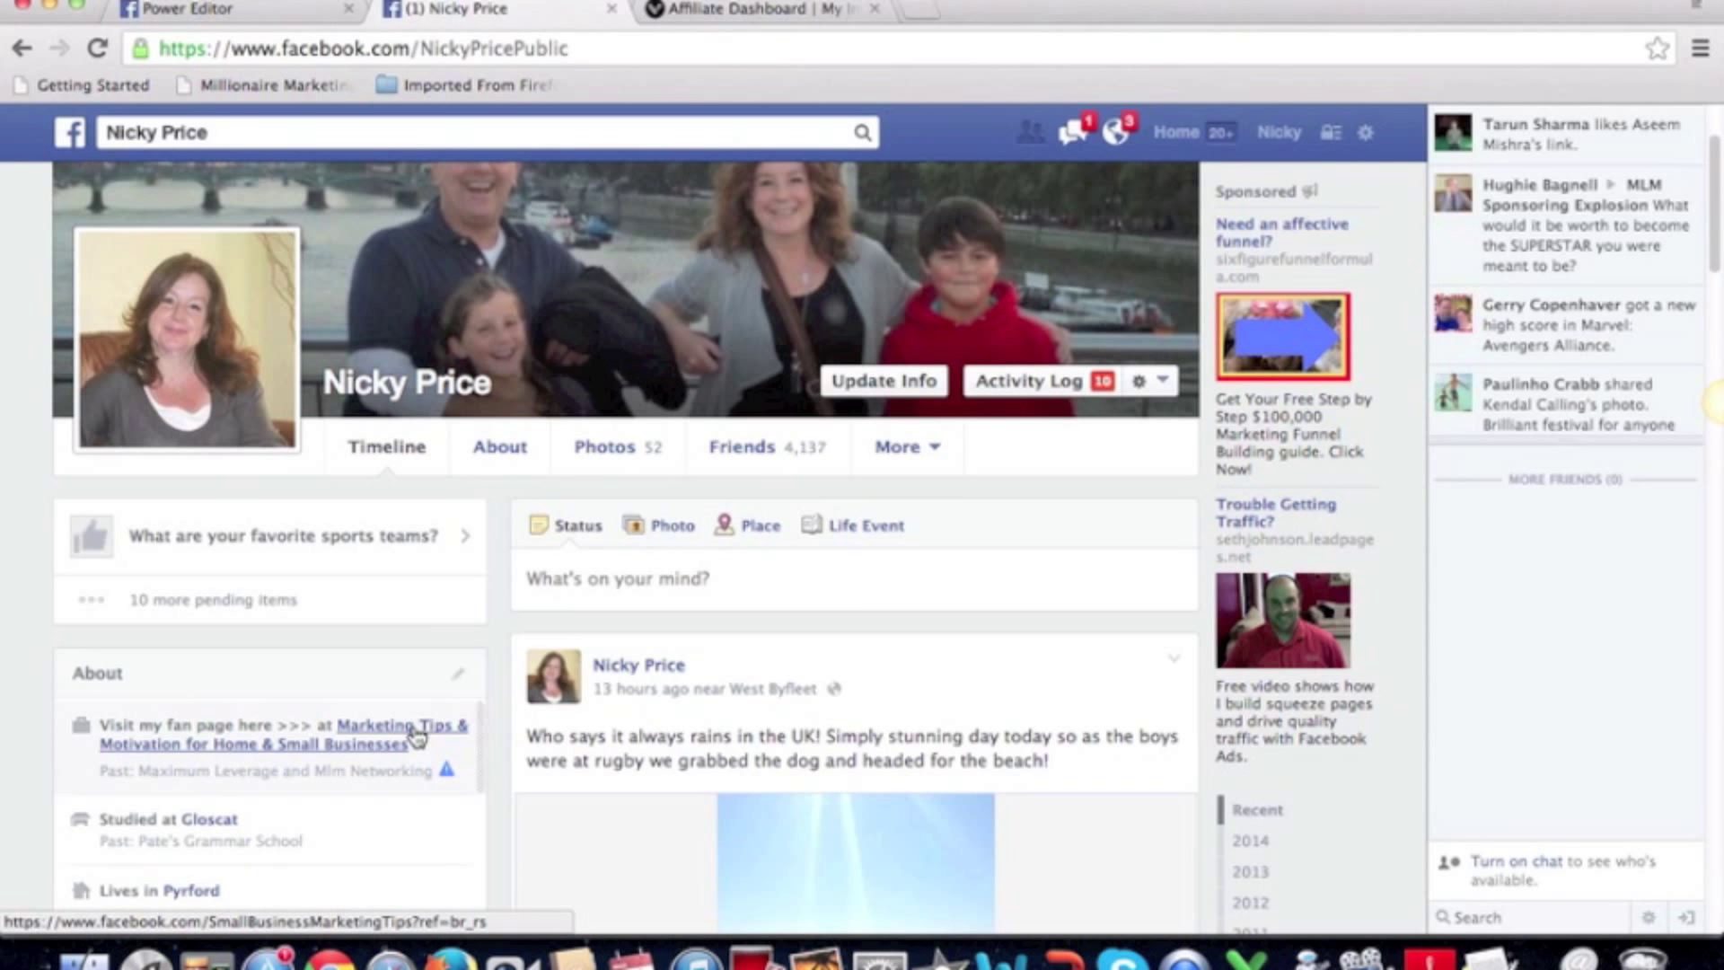
click(417, 736)
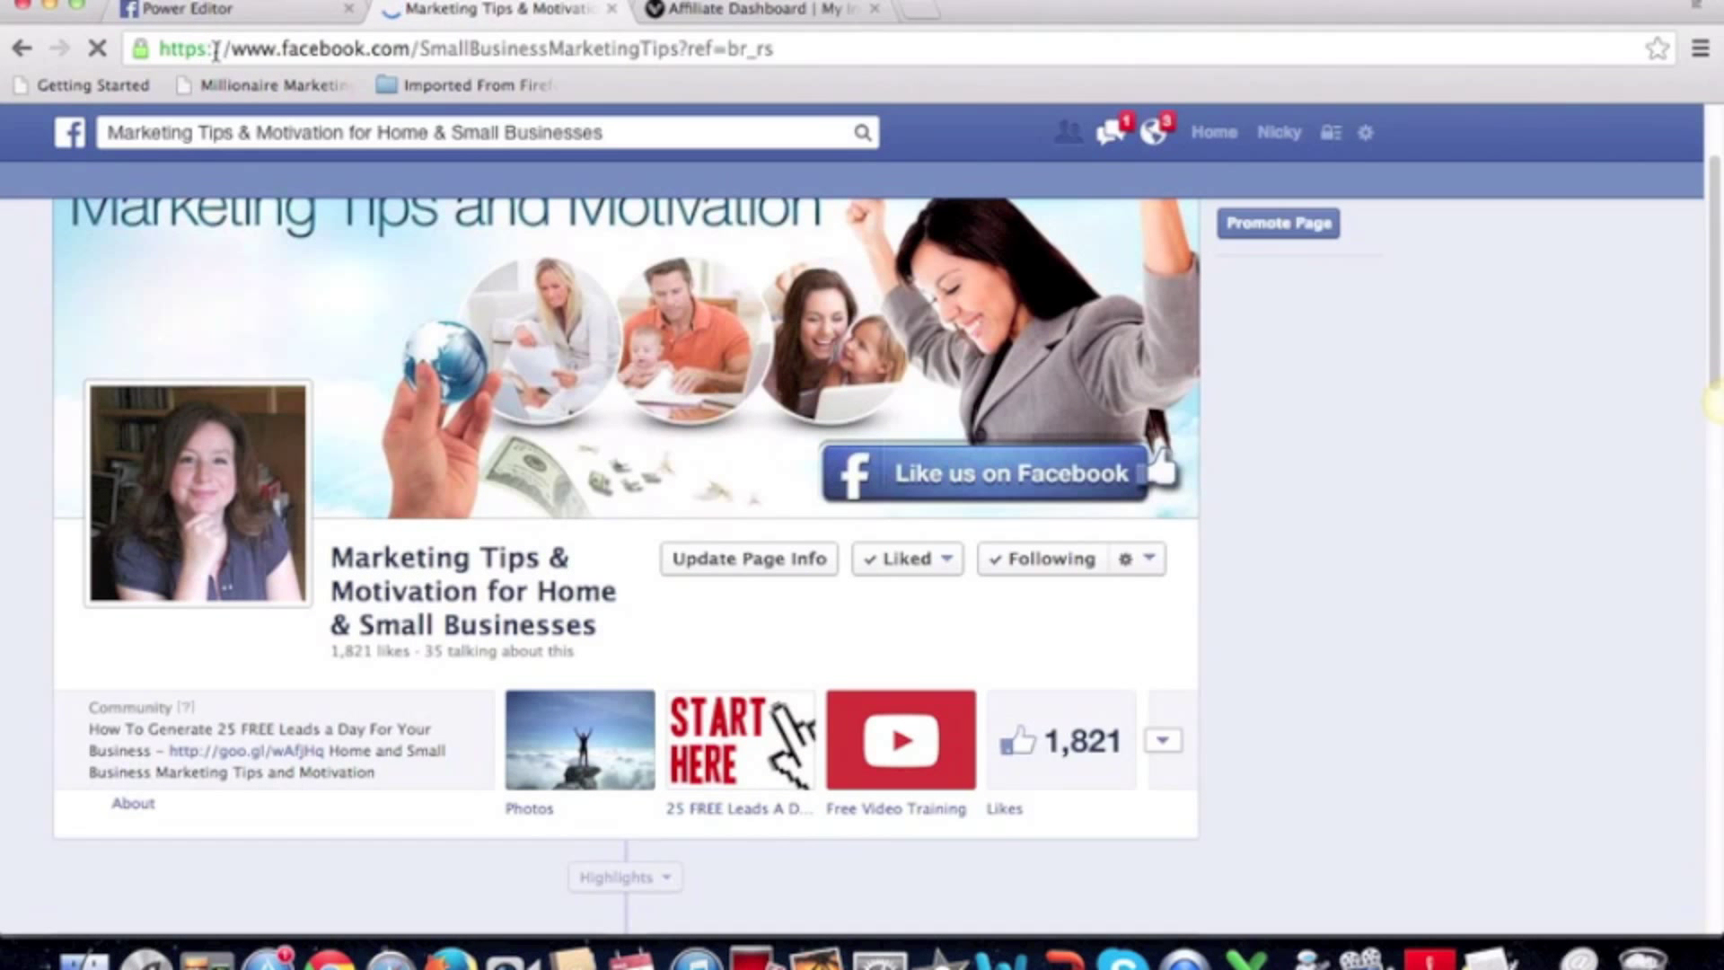
drag(215, 49, 164, 184)
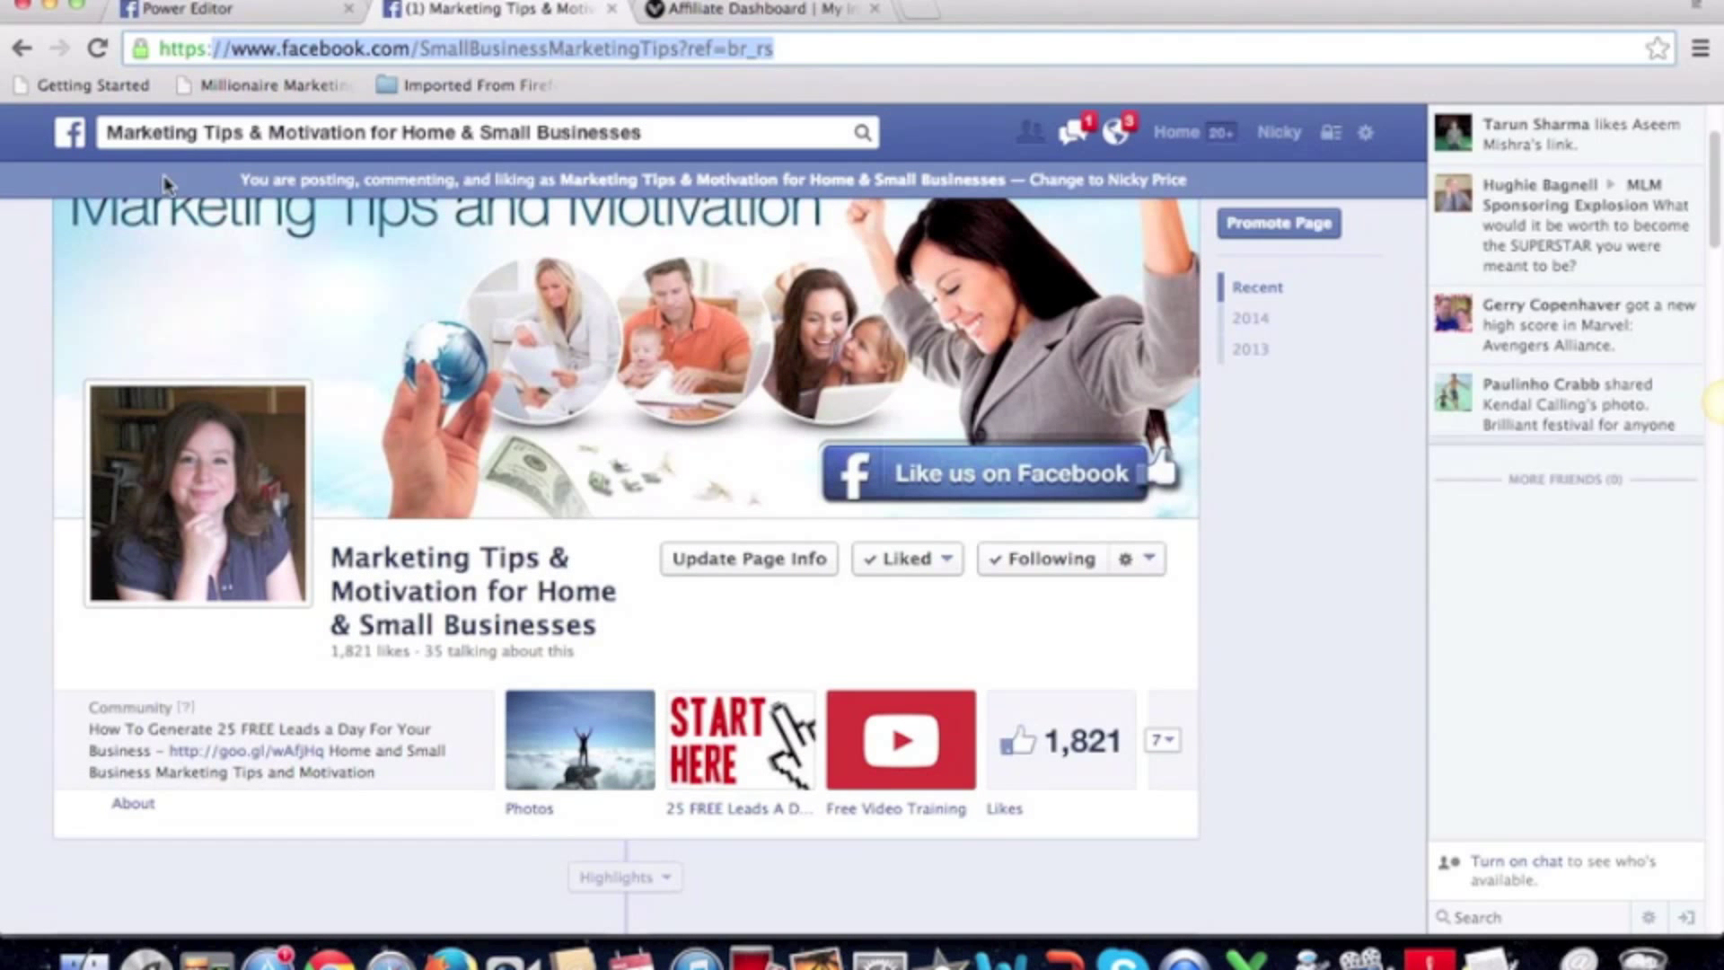
click(215, 12)
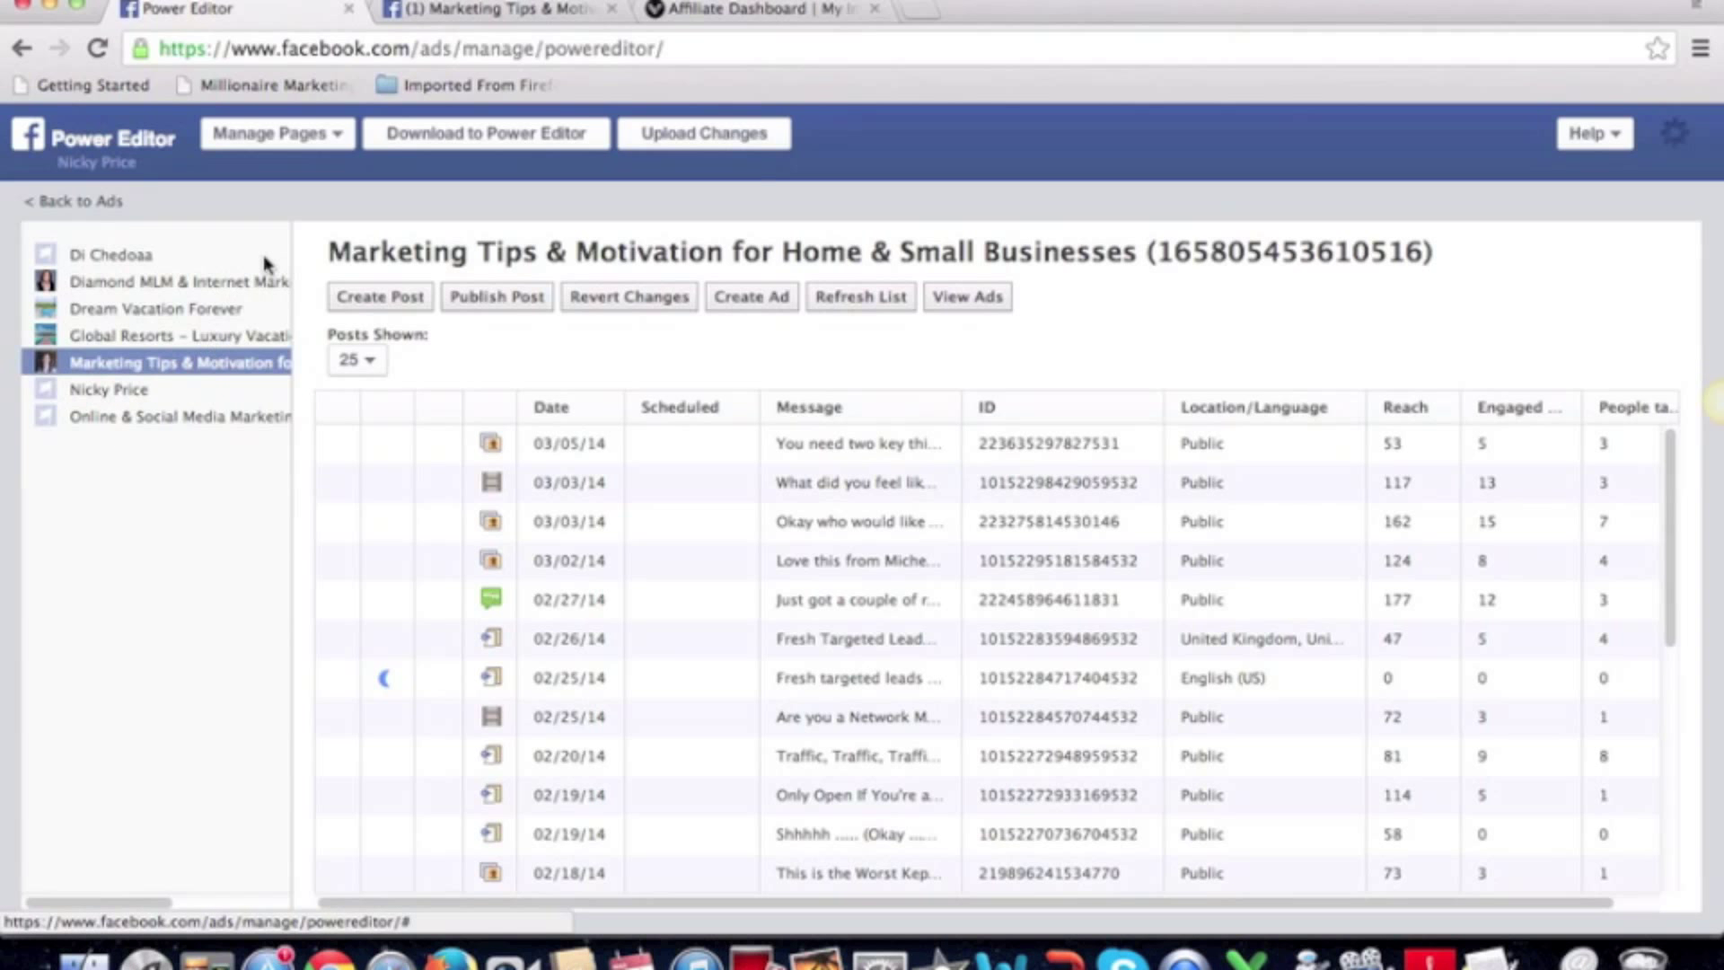
Download the ticked ad account's campaigns and page data into Power Editor.
click(472, 144)
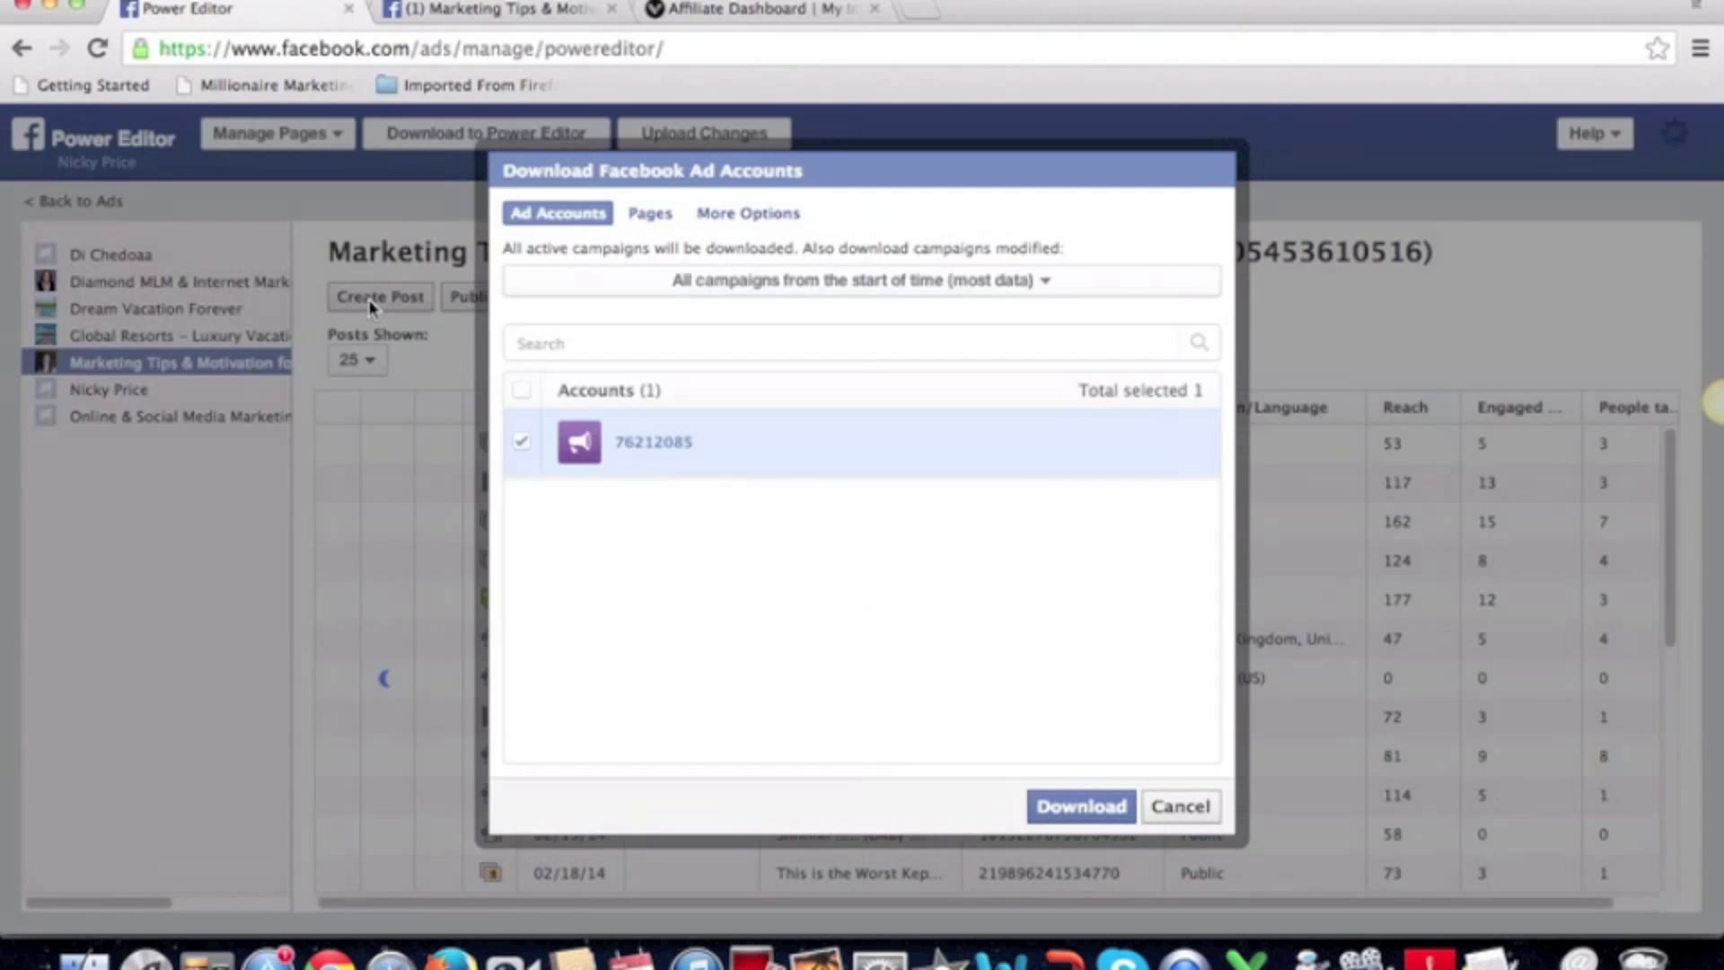
click(1100, 810)
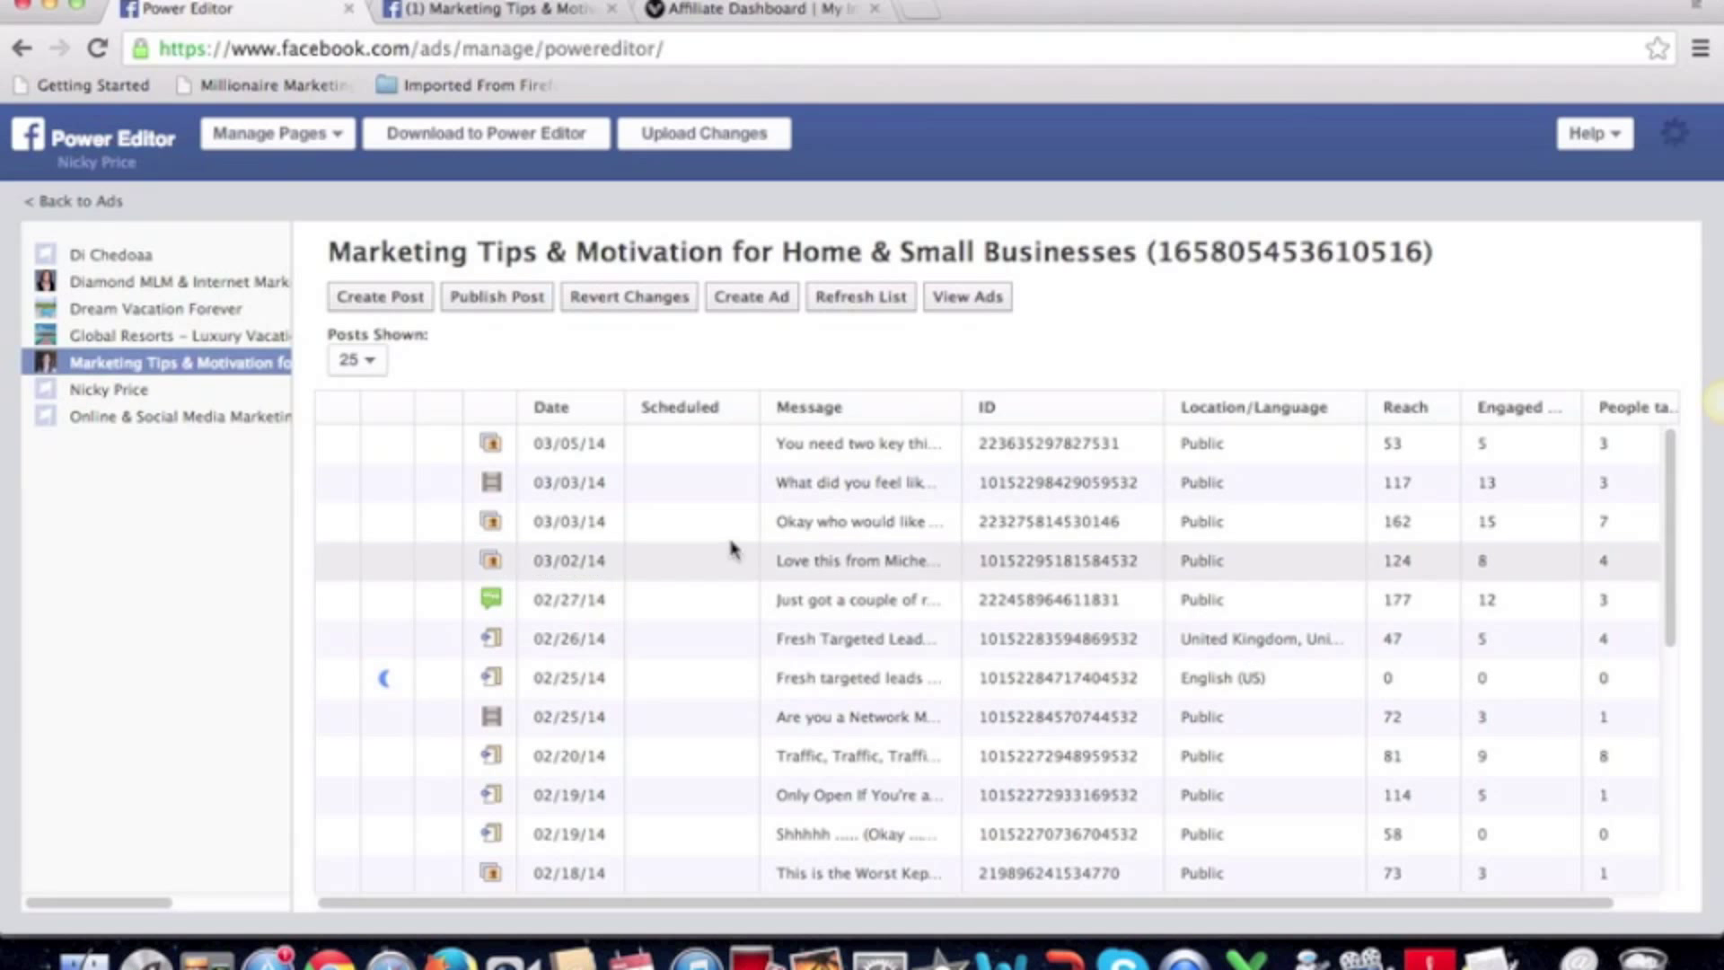
Start a new unpublished Link post, then switch to the affiliate dashboard for its URL.
click(387, 308)
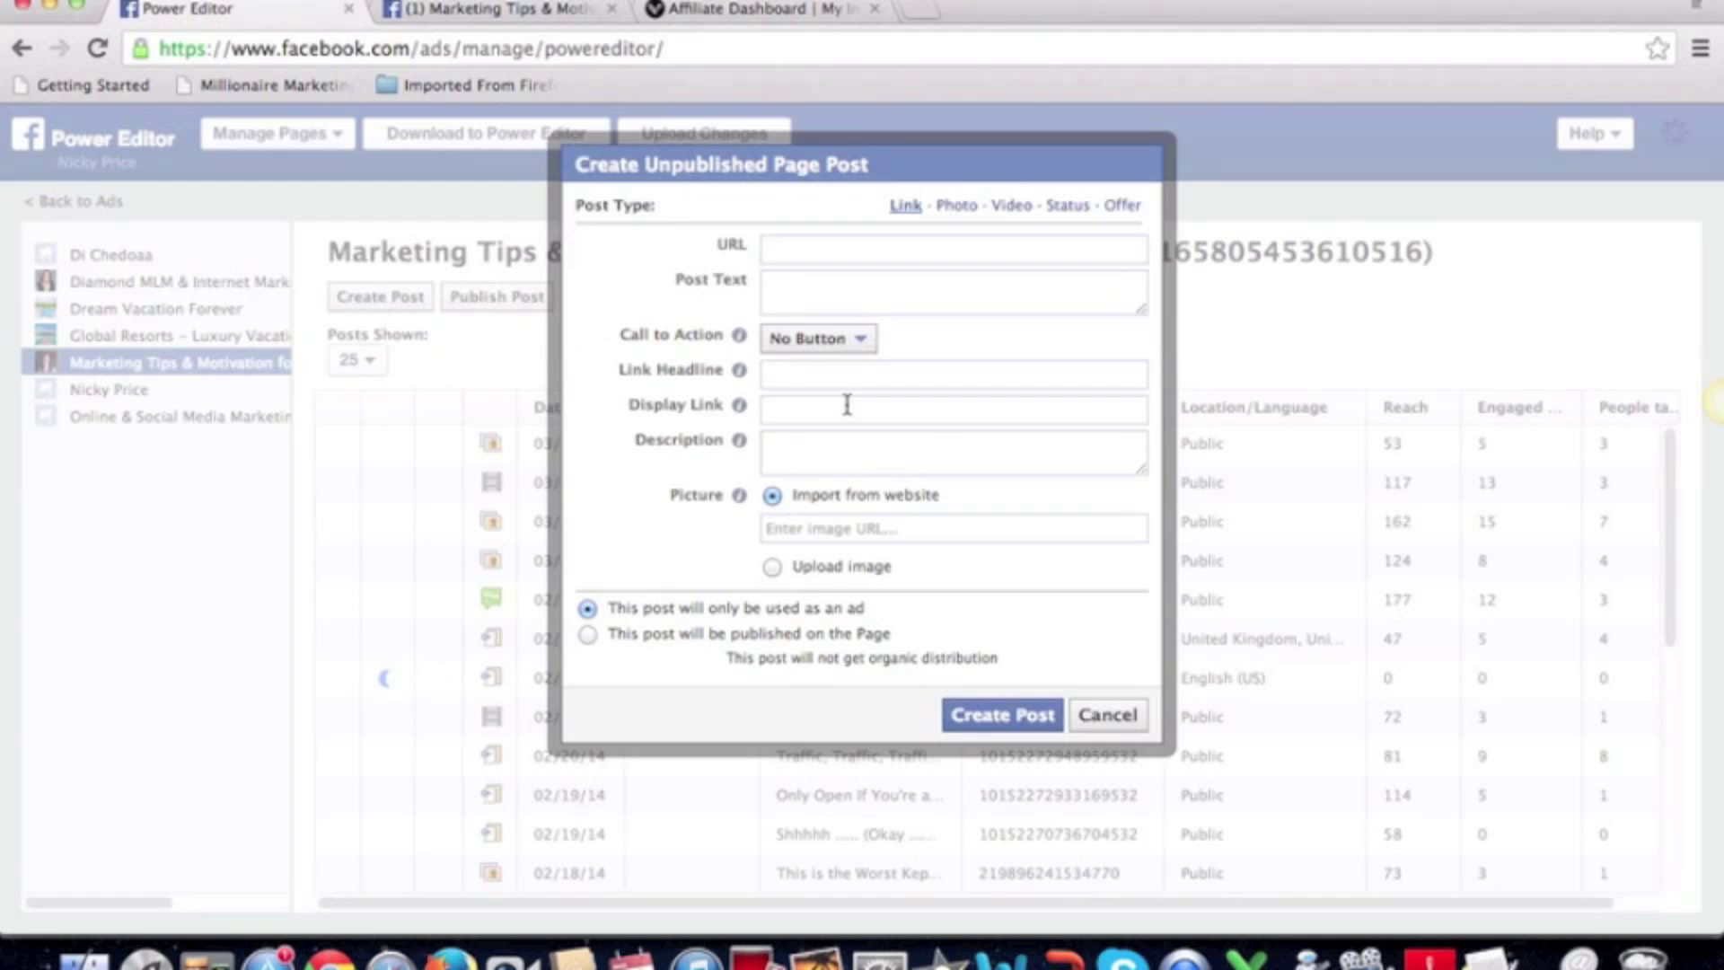
click(767, 250)
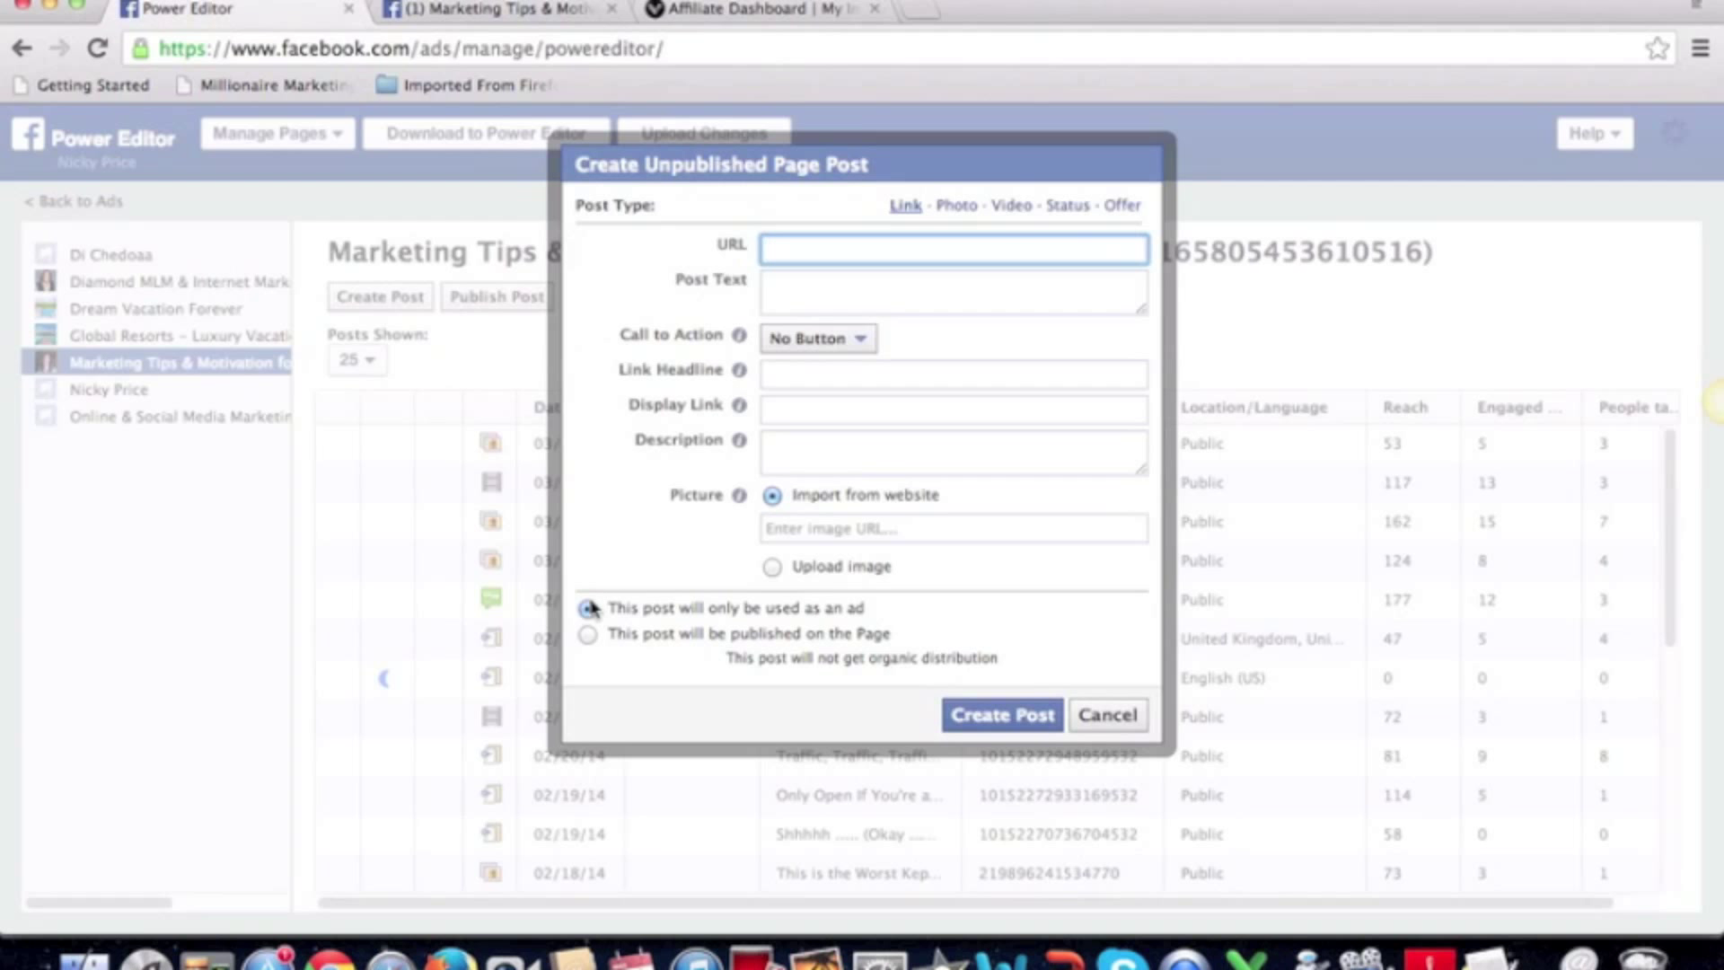
click(812, 18)
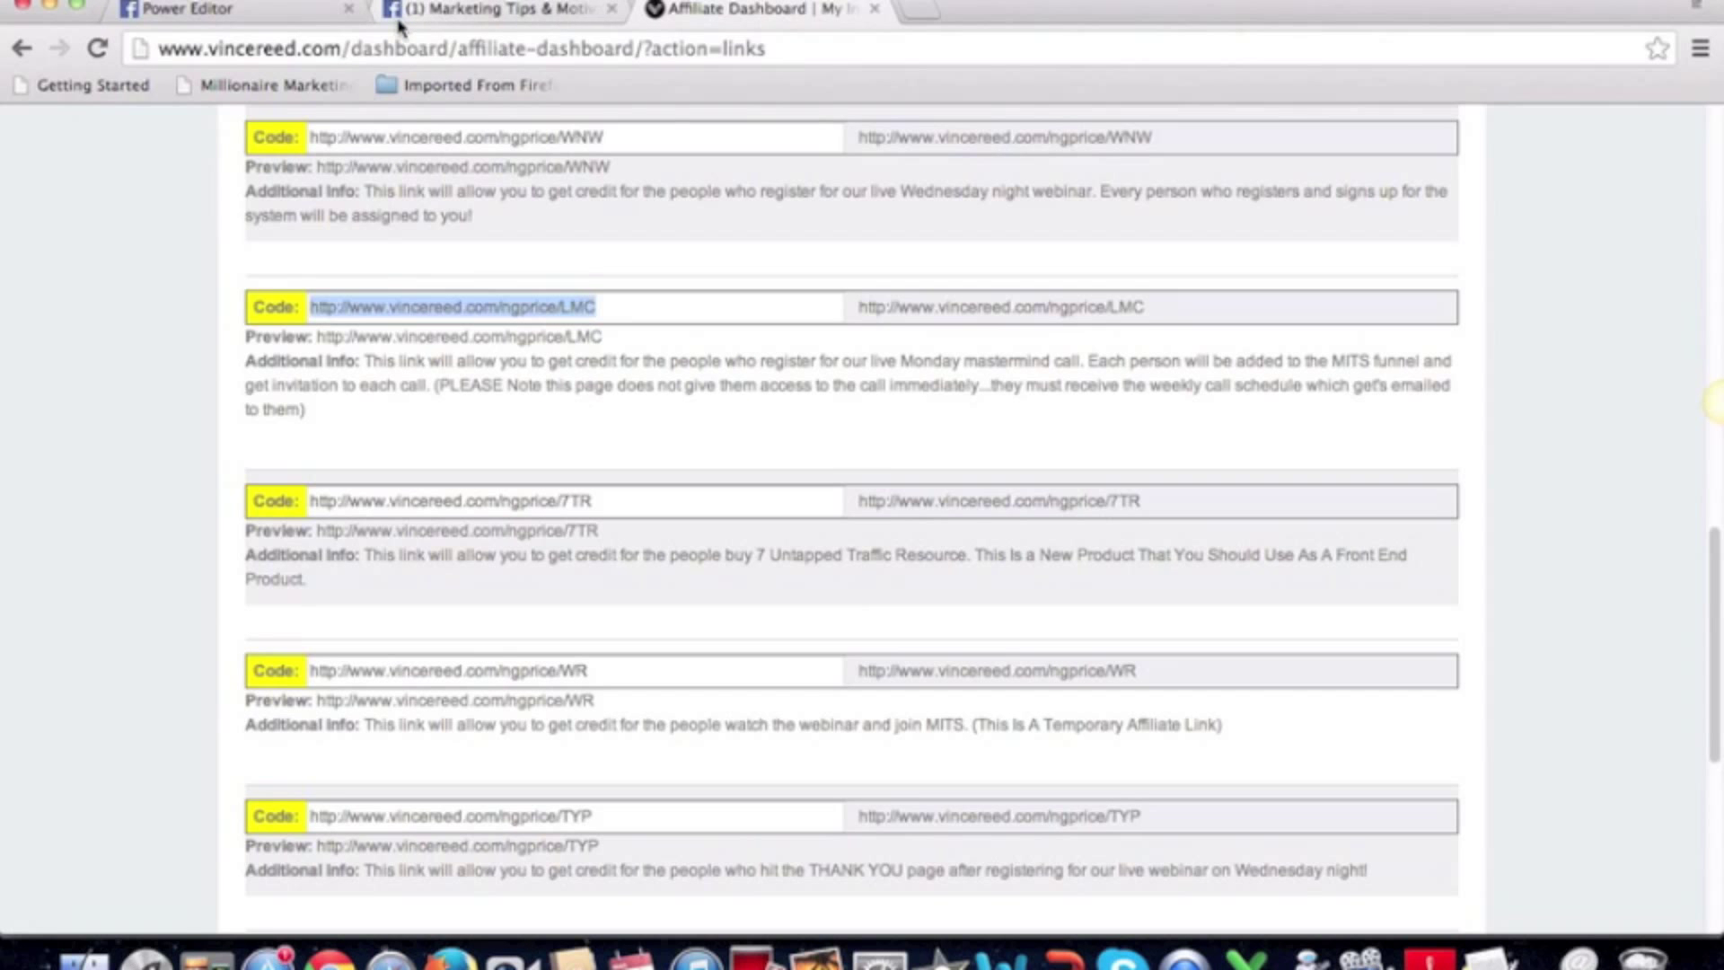
Replace the two old Facebook tabs with a new Power Editor tab and reopen Create Post.
click(348, 11)
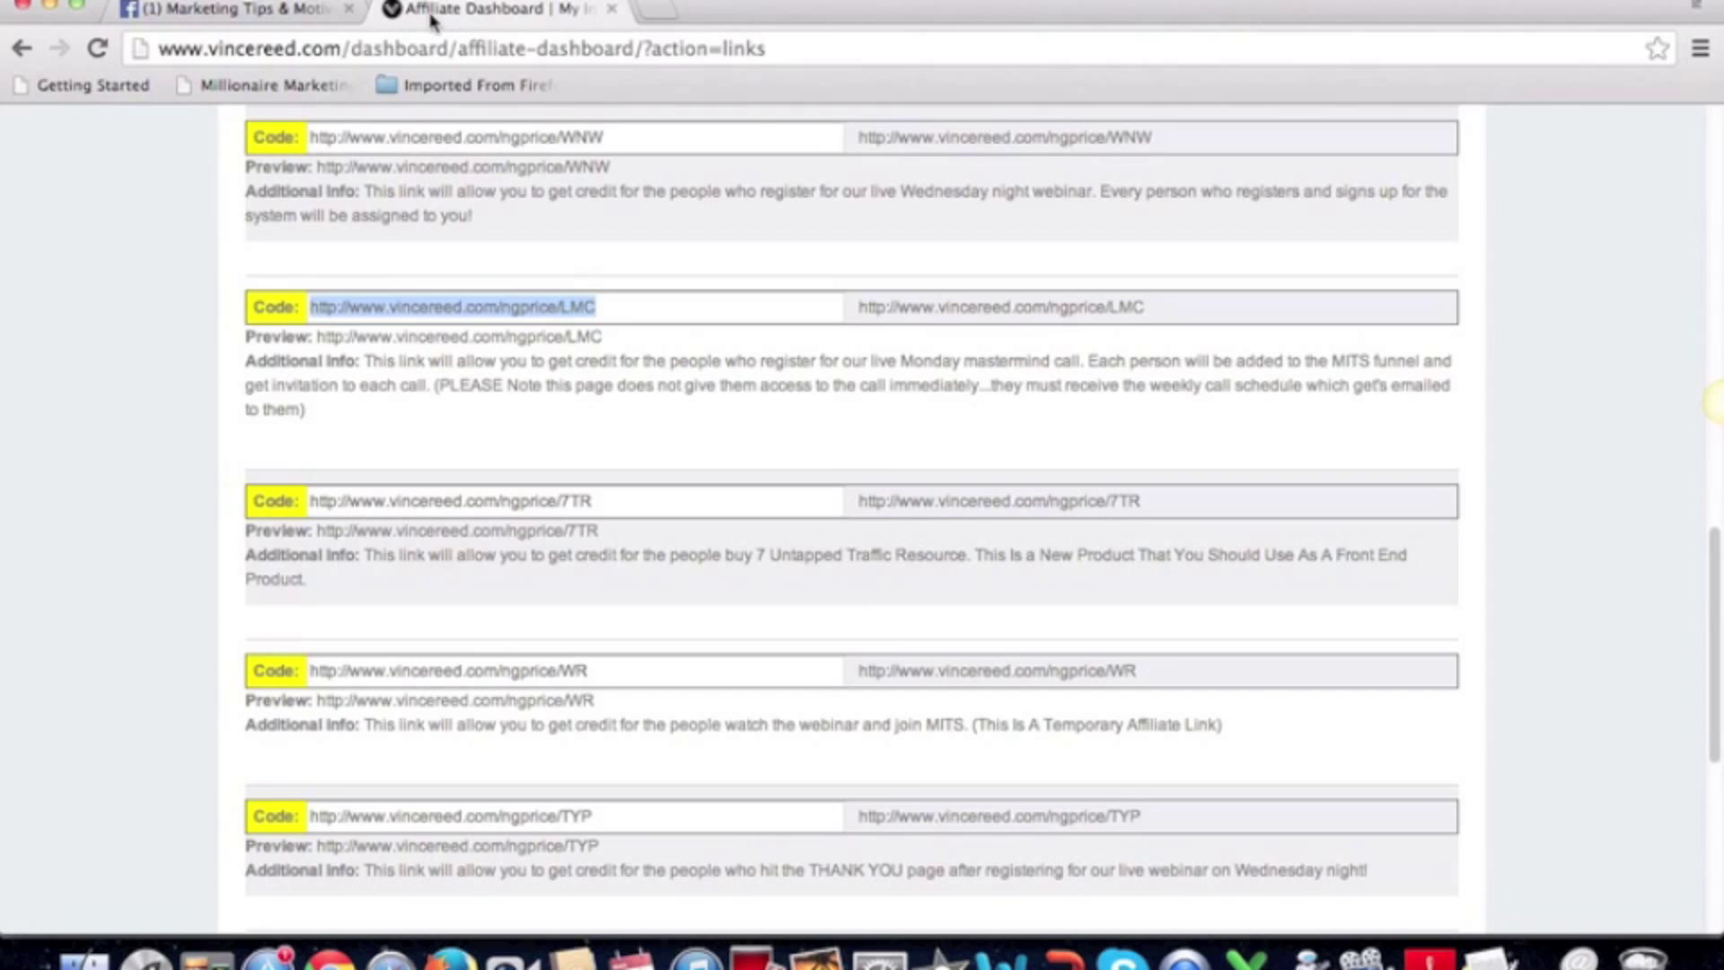
click(349, 11)
click(391, 10)
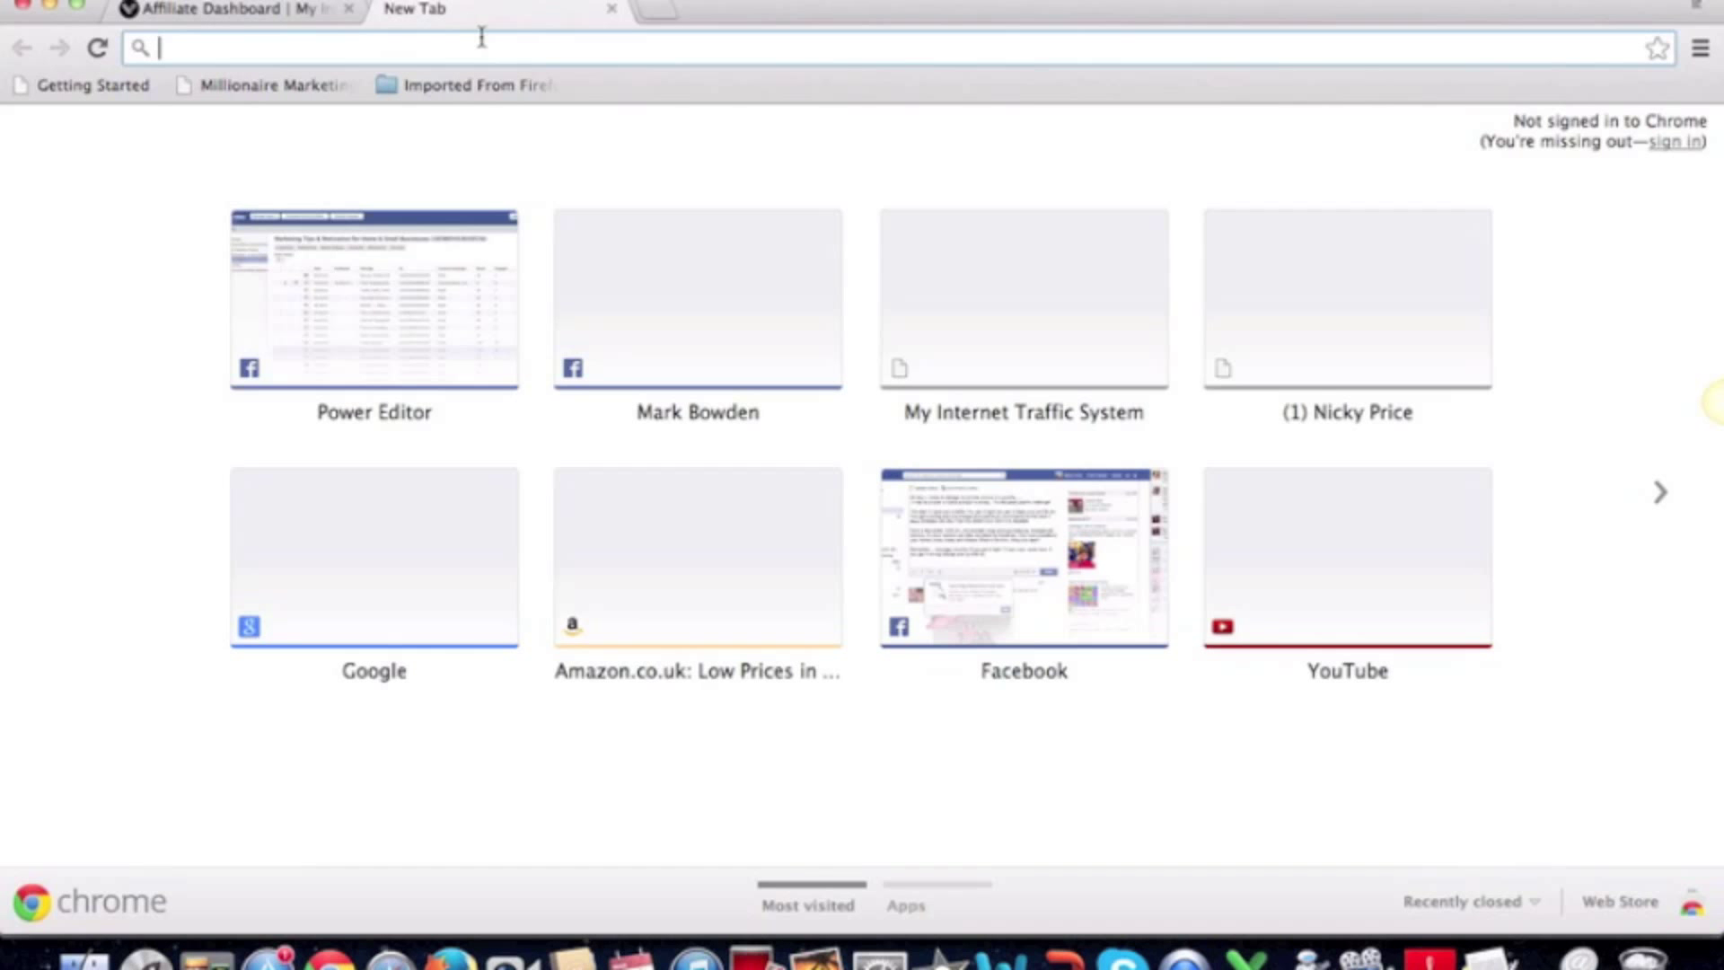
text(fac)
key(Return)
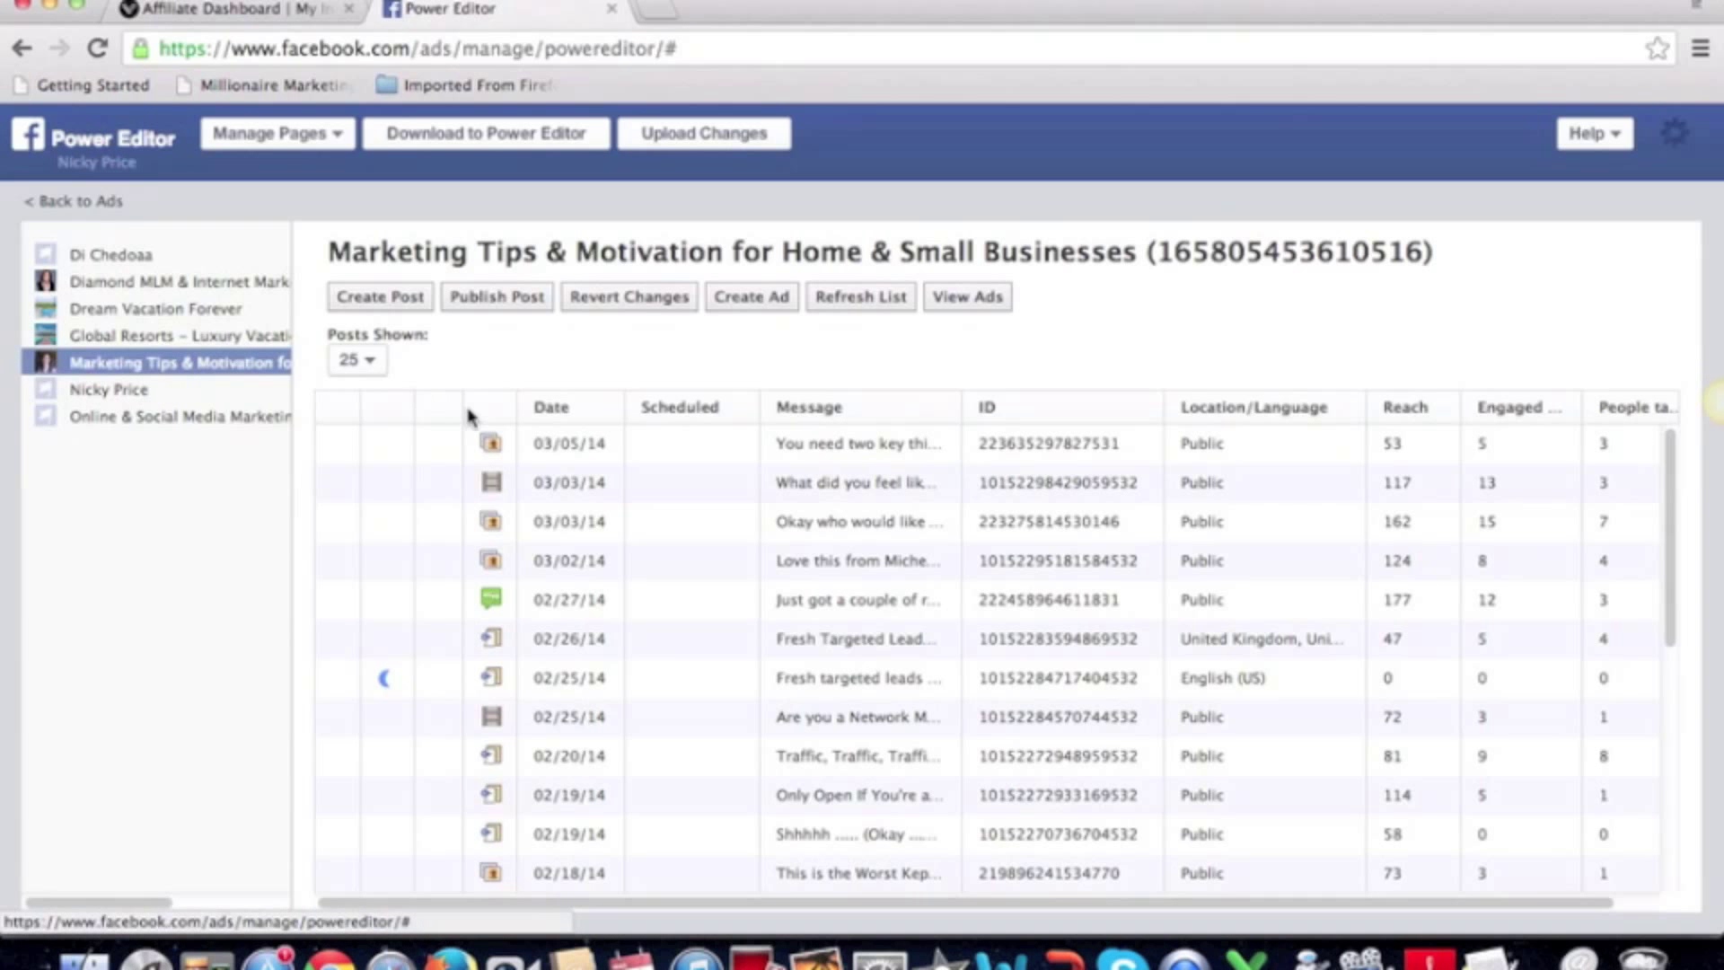
click(406, 314)
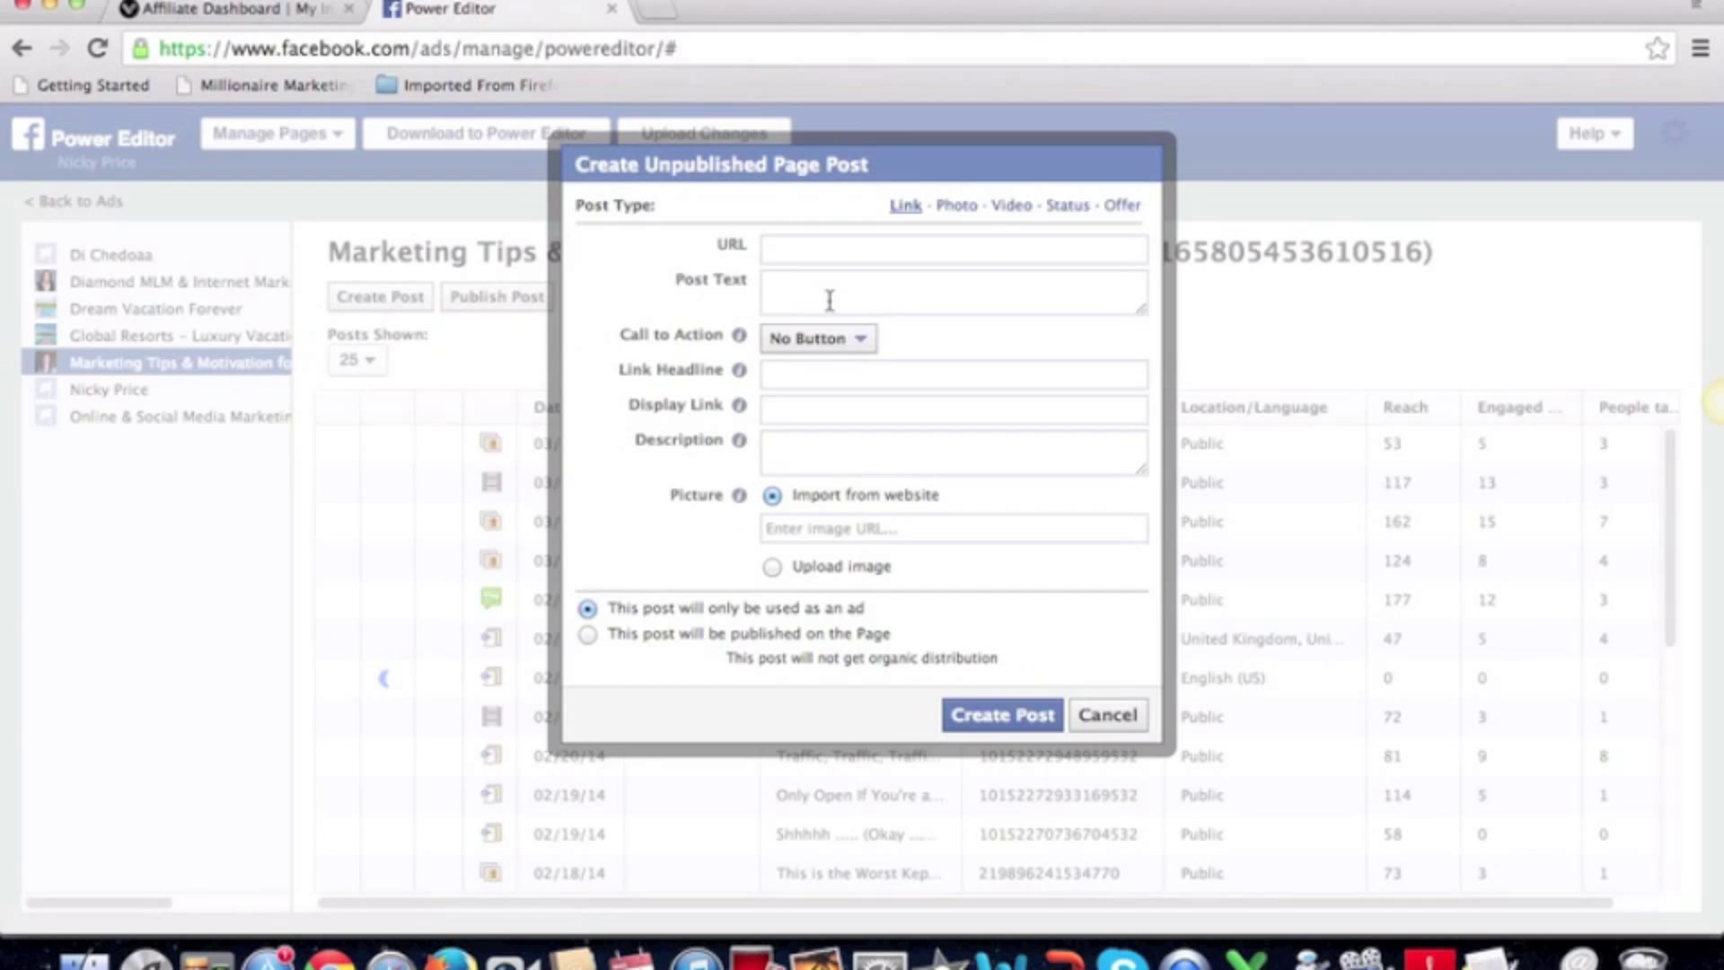
Paste the LMC affiliate URL and write post text offering FREE Weekly Insider Marketing Tips and Lead Generation.
click(798, 248)
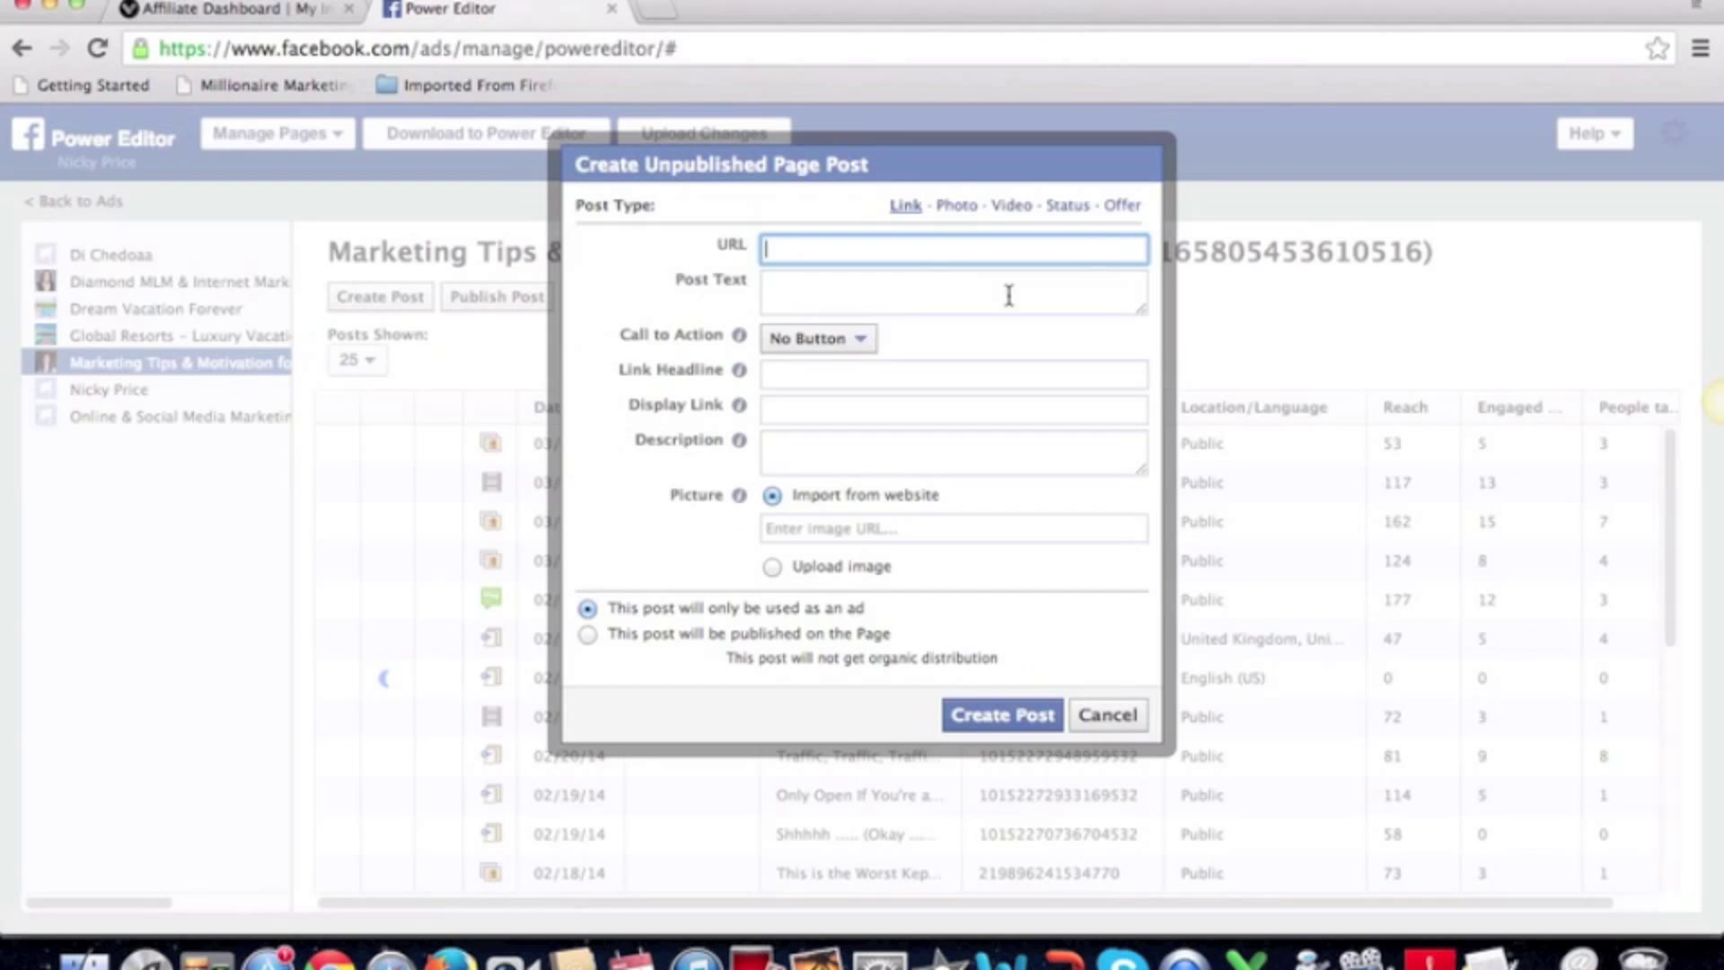
text(http://www.vincereed.com/ngprice/LMC)
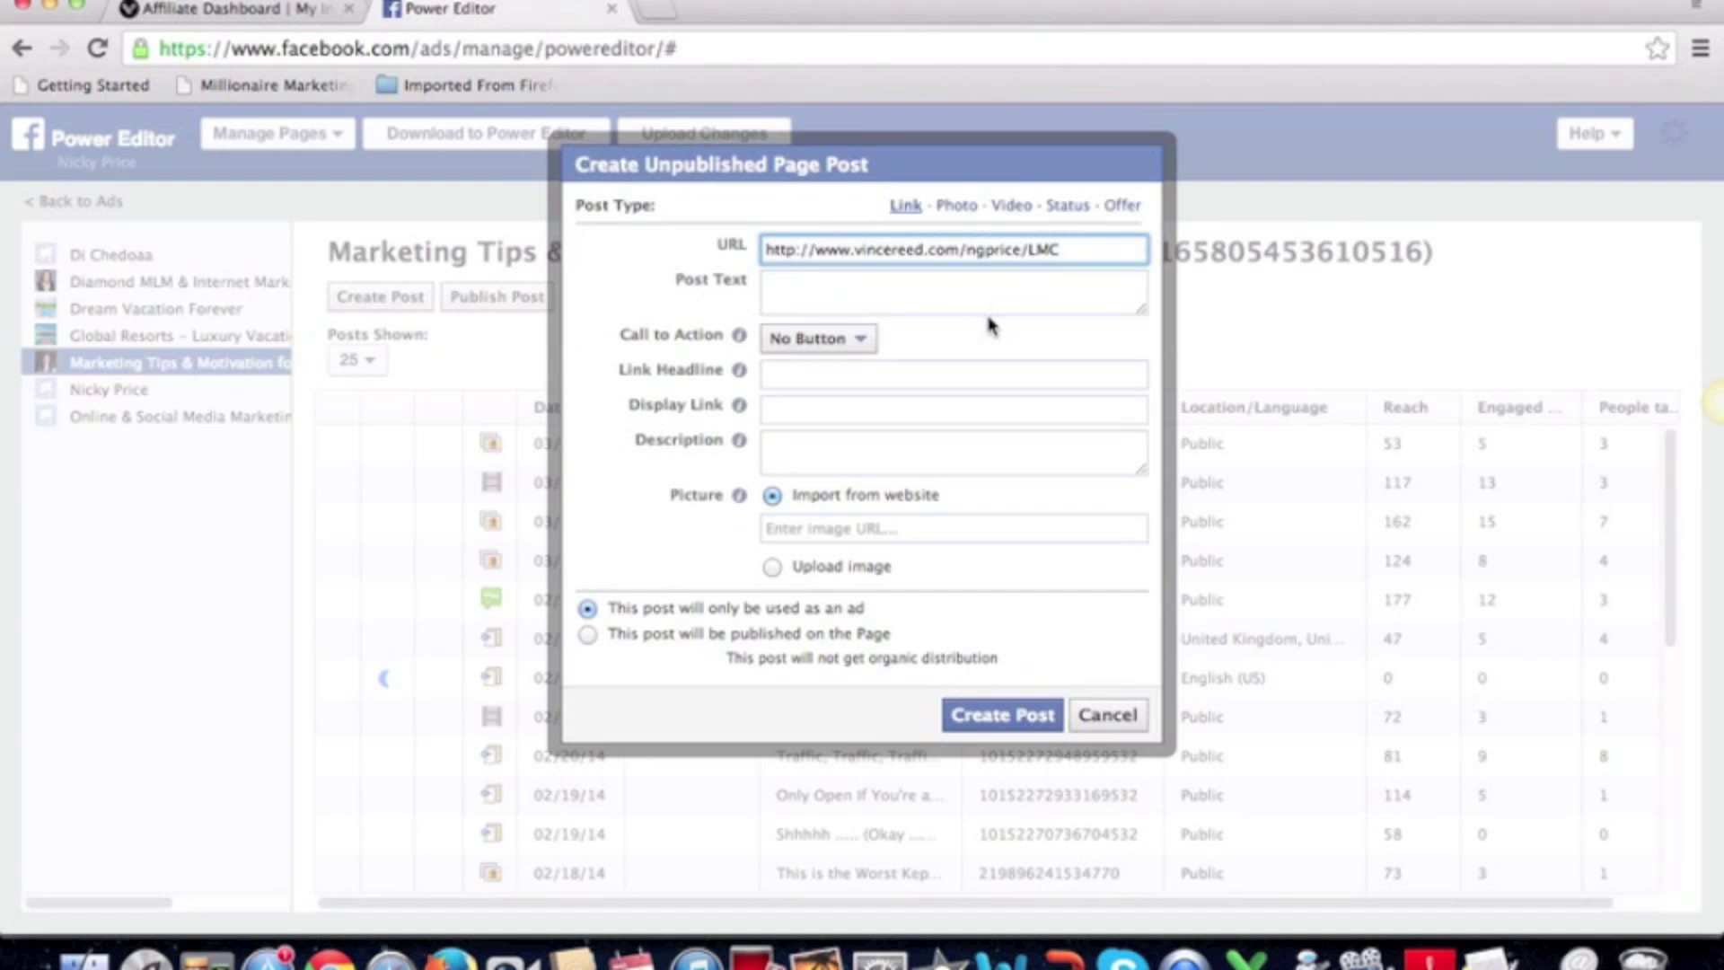
click(800, 294)
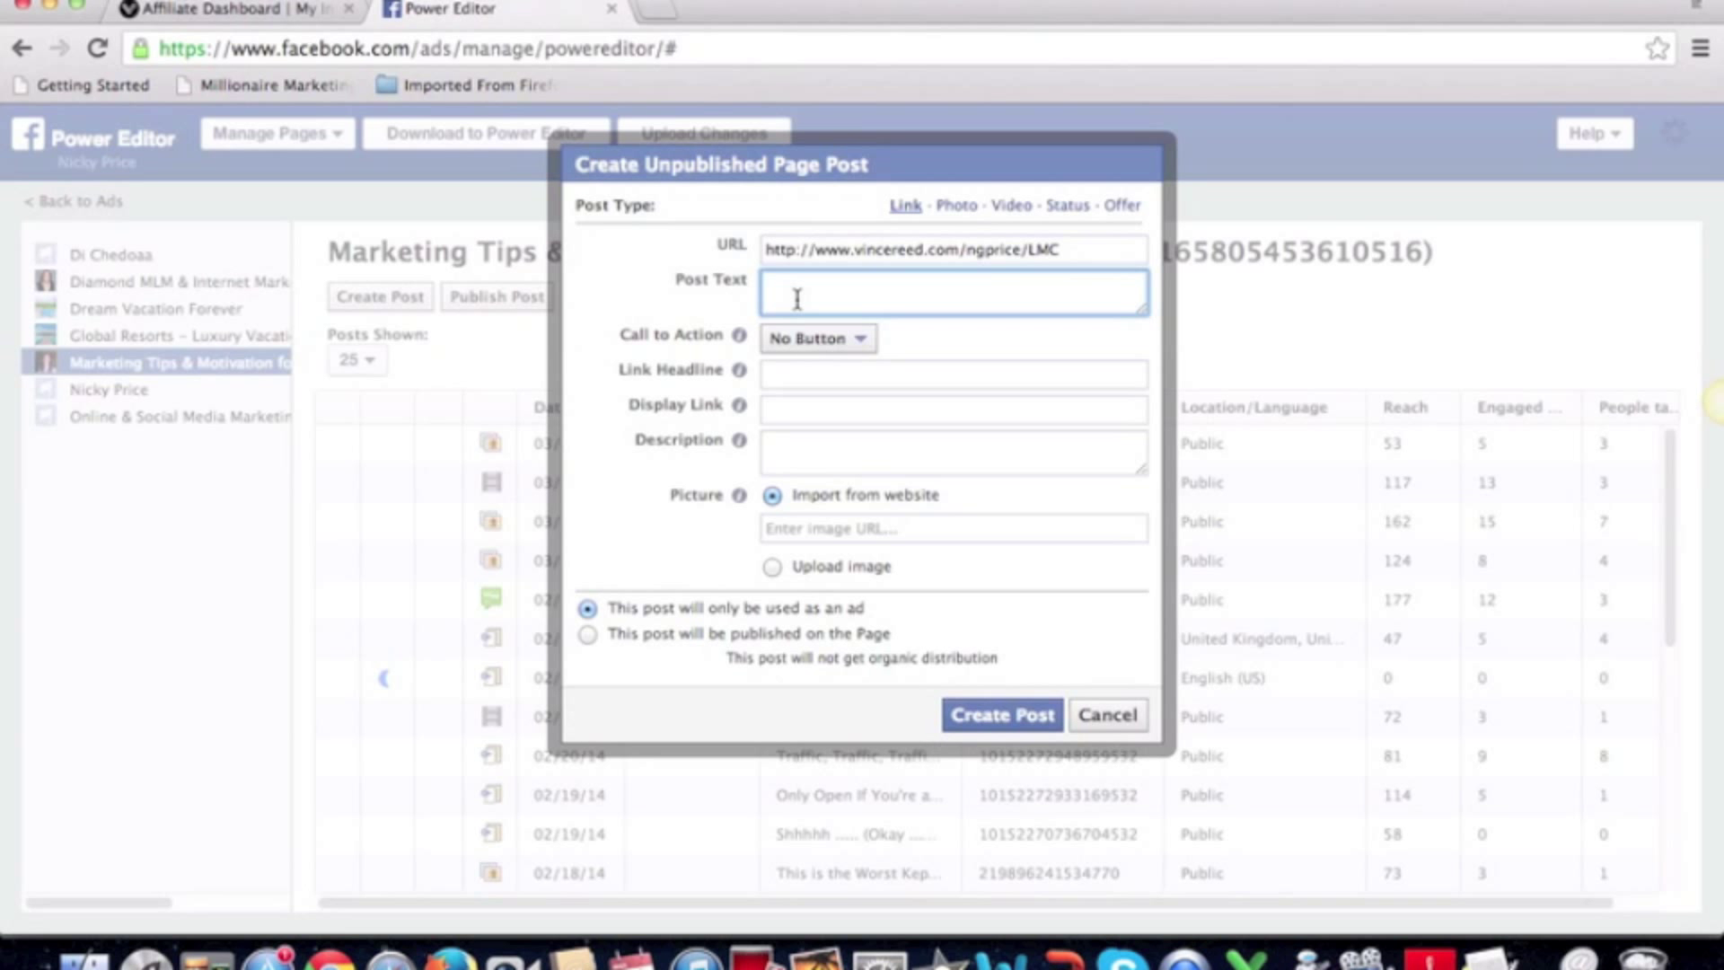
text(FREE Weekly "Insider)
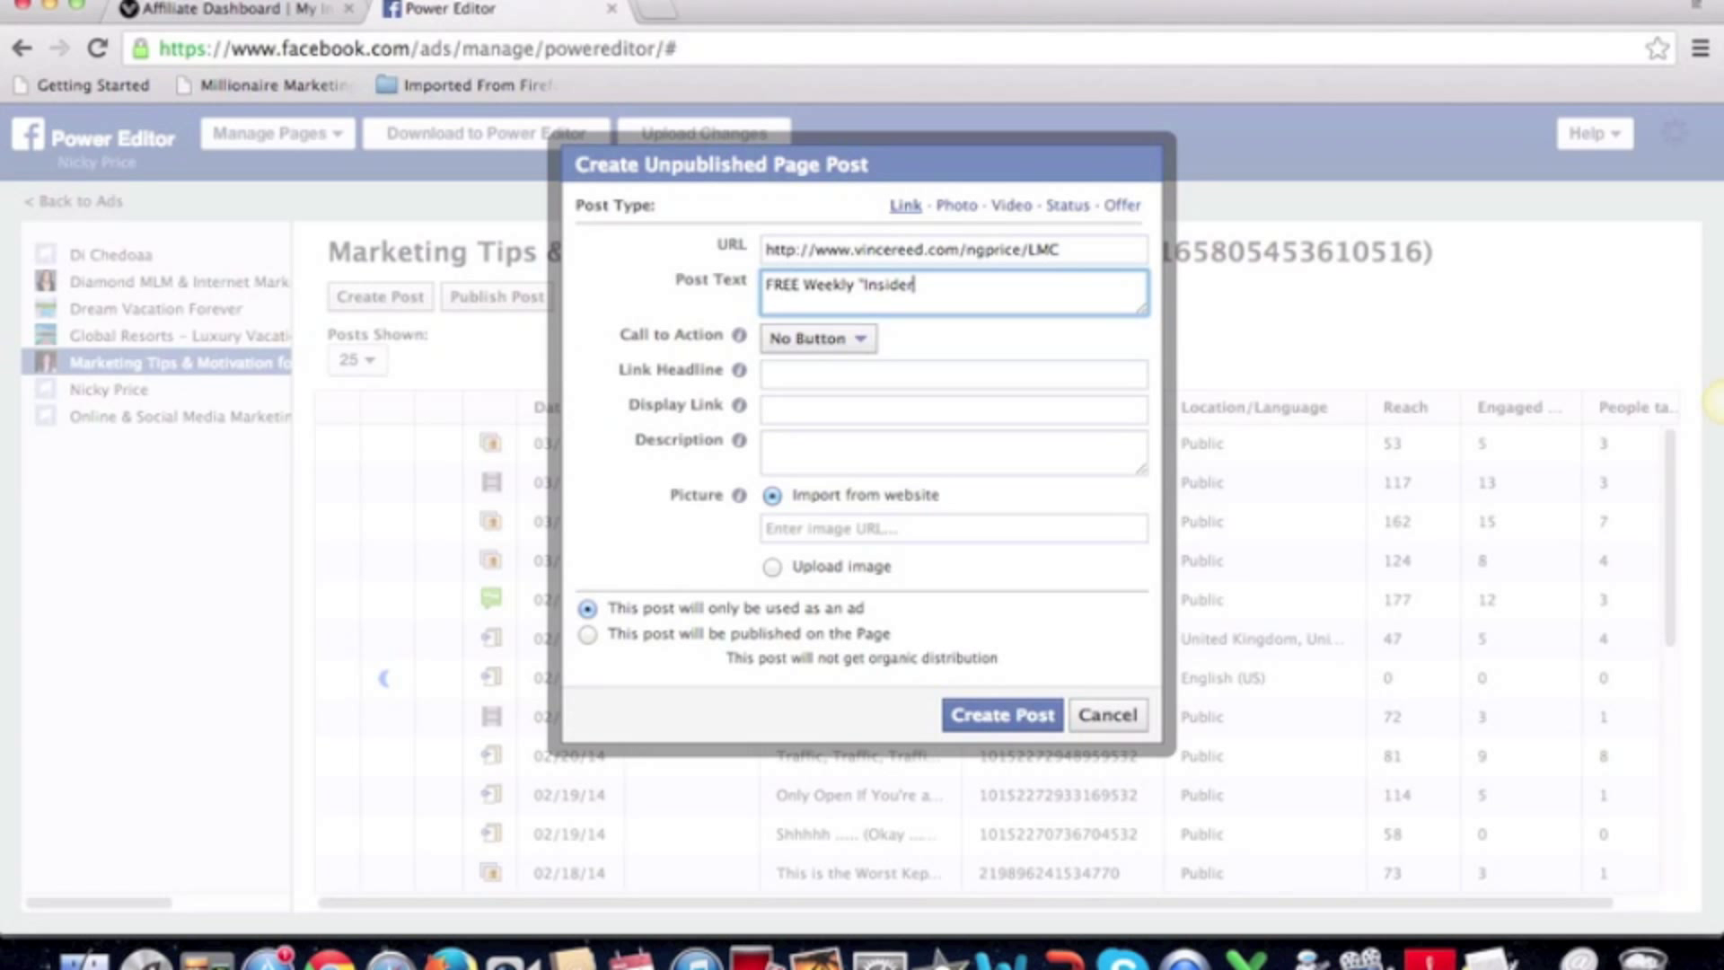
text( Marketing Tips and Lead )
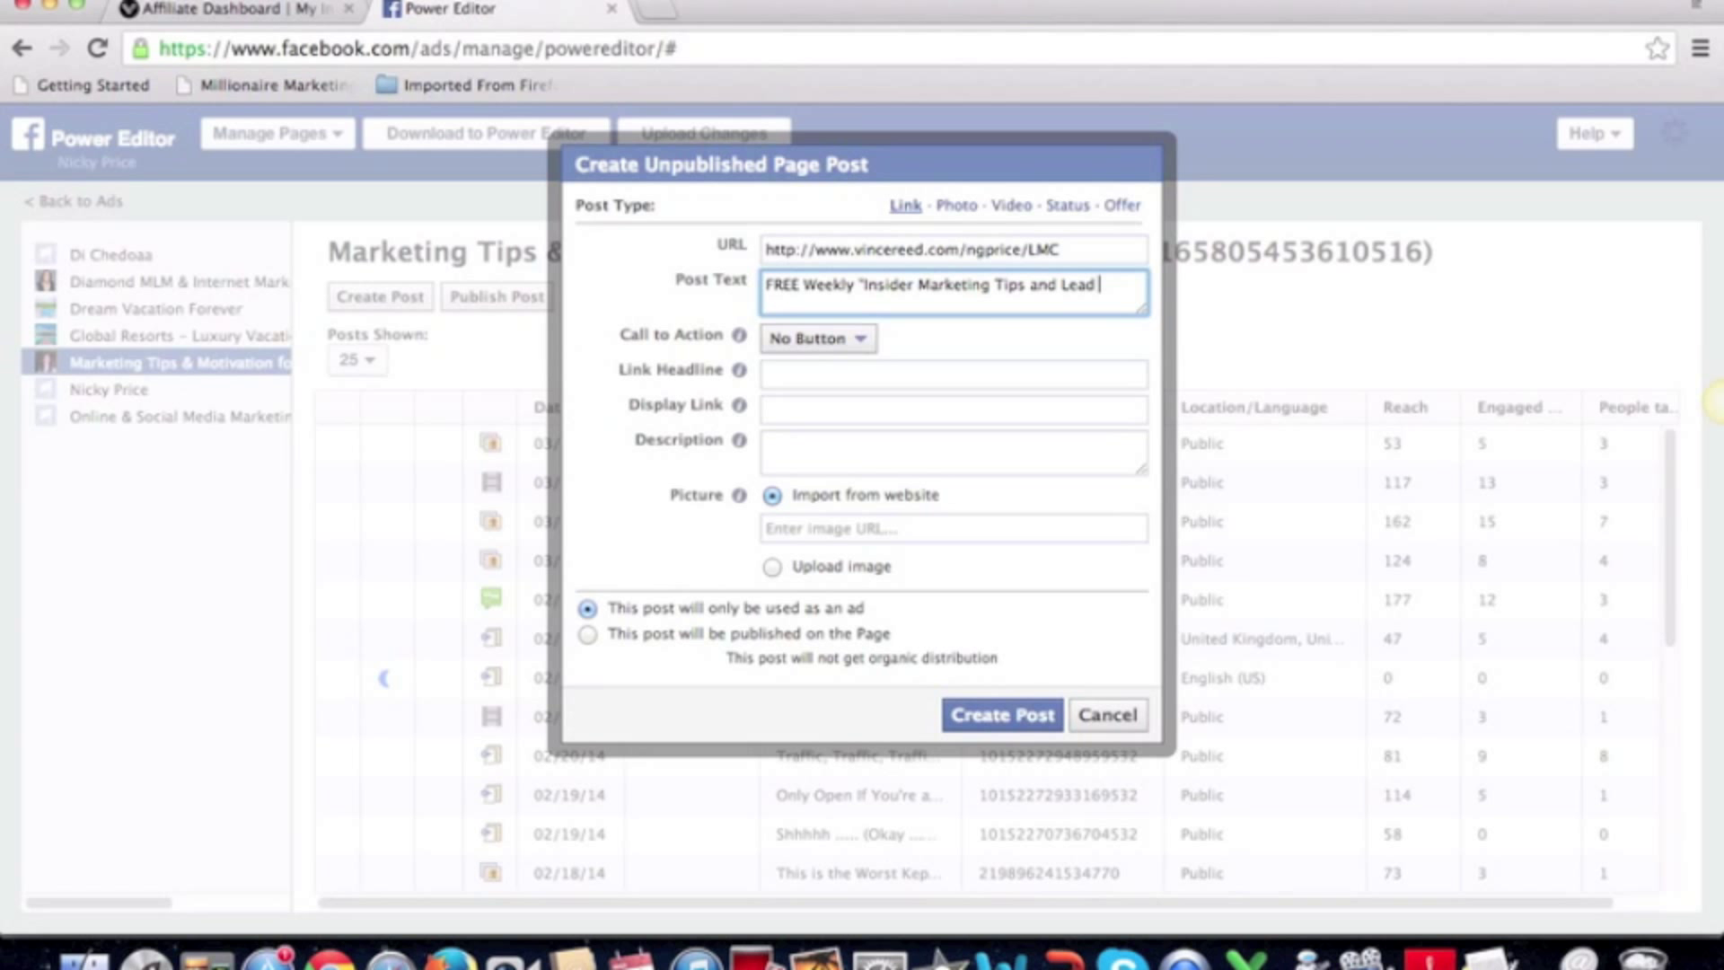
text(Generation Secrets)
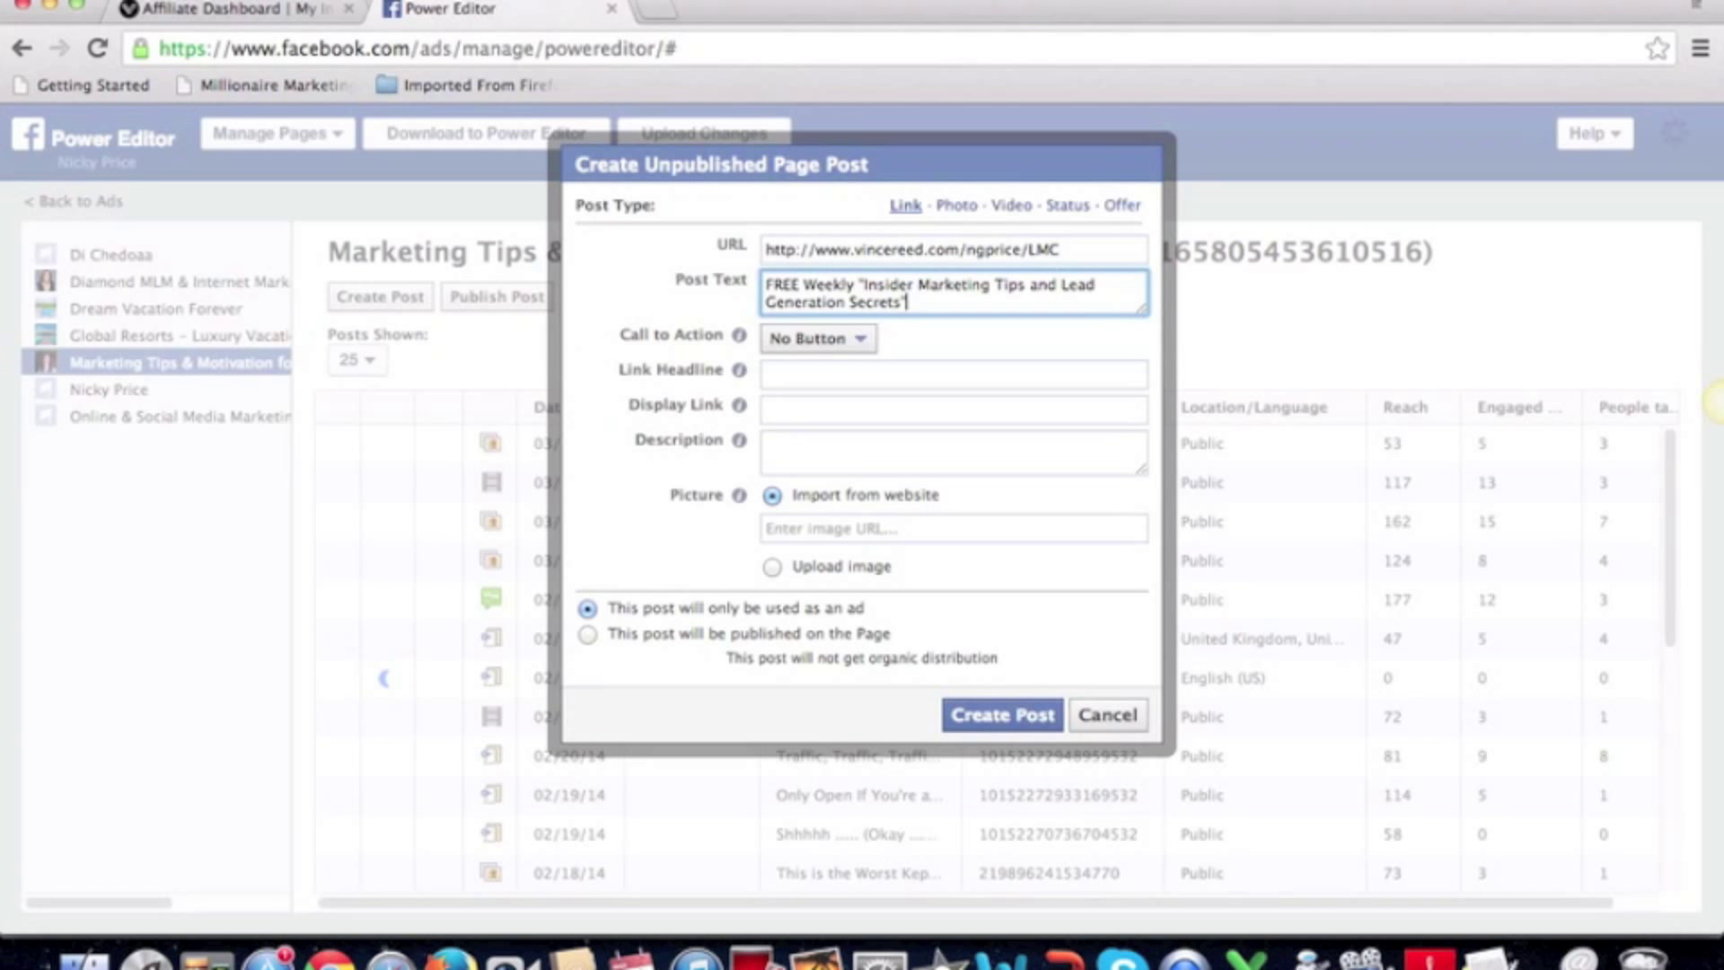
text(from Traffic Guru)
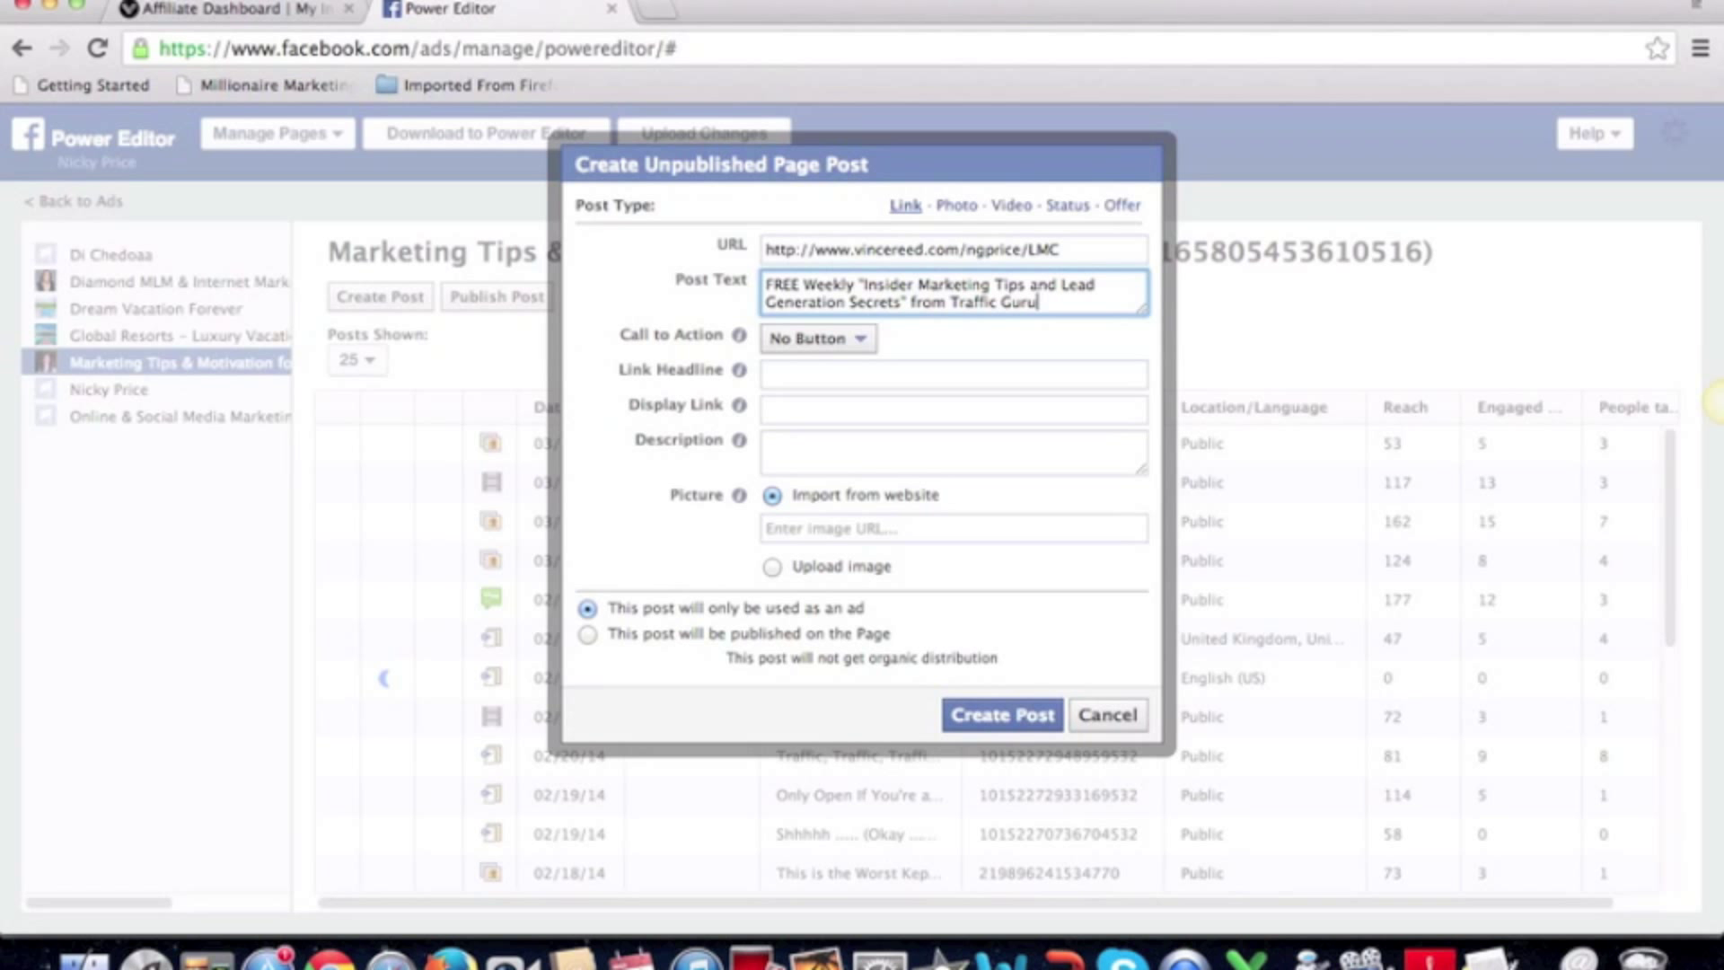
key(BackSpace)
key(BackSpace)
text(Vince)
Set the call to action to Learn More and the headline to 'FREE Lead Generation Training - TODAY!'.
click(862, 341)
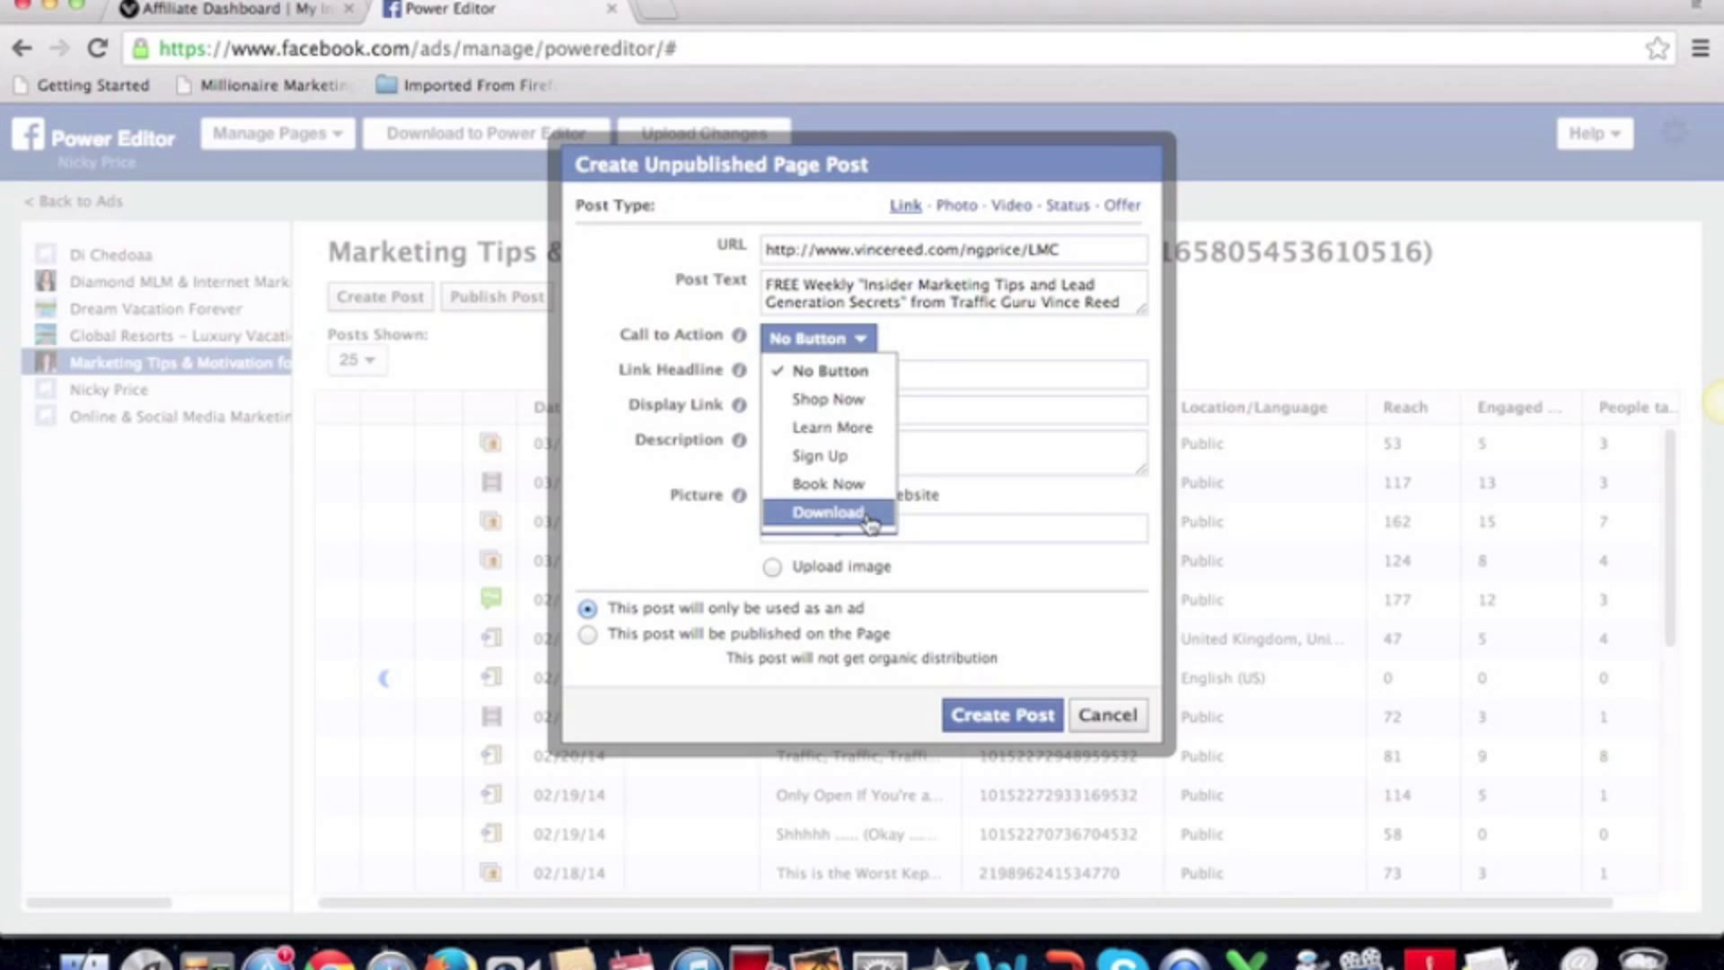
click(835, 429)
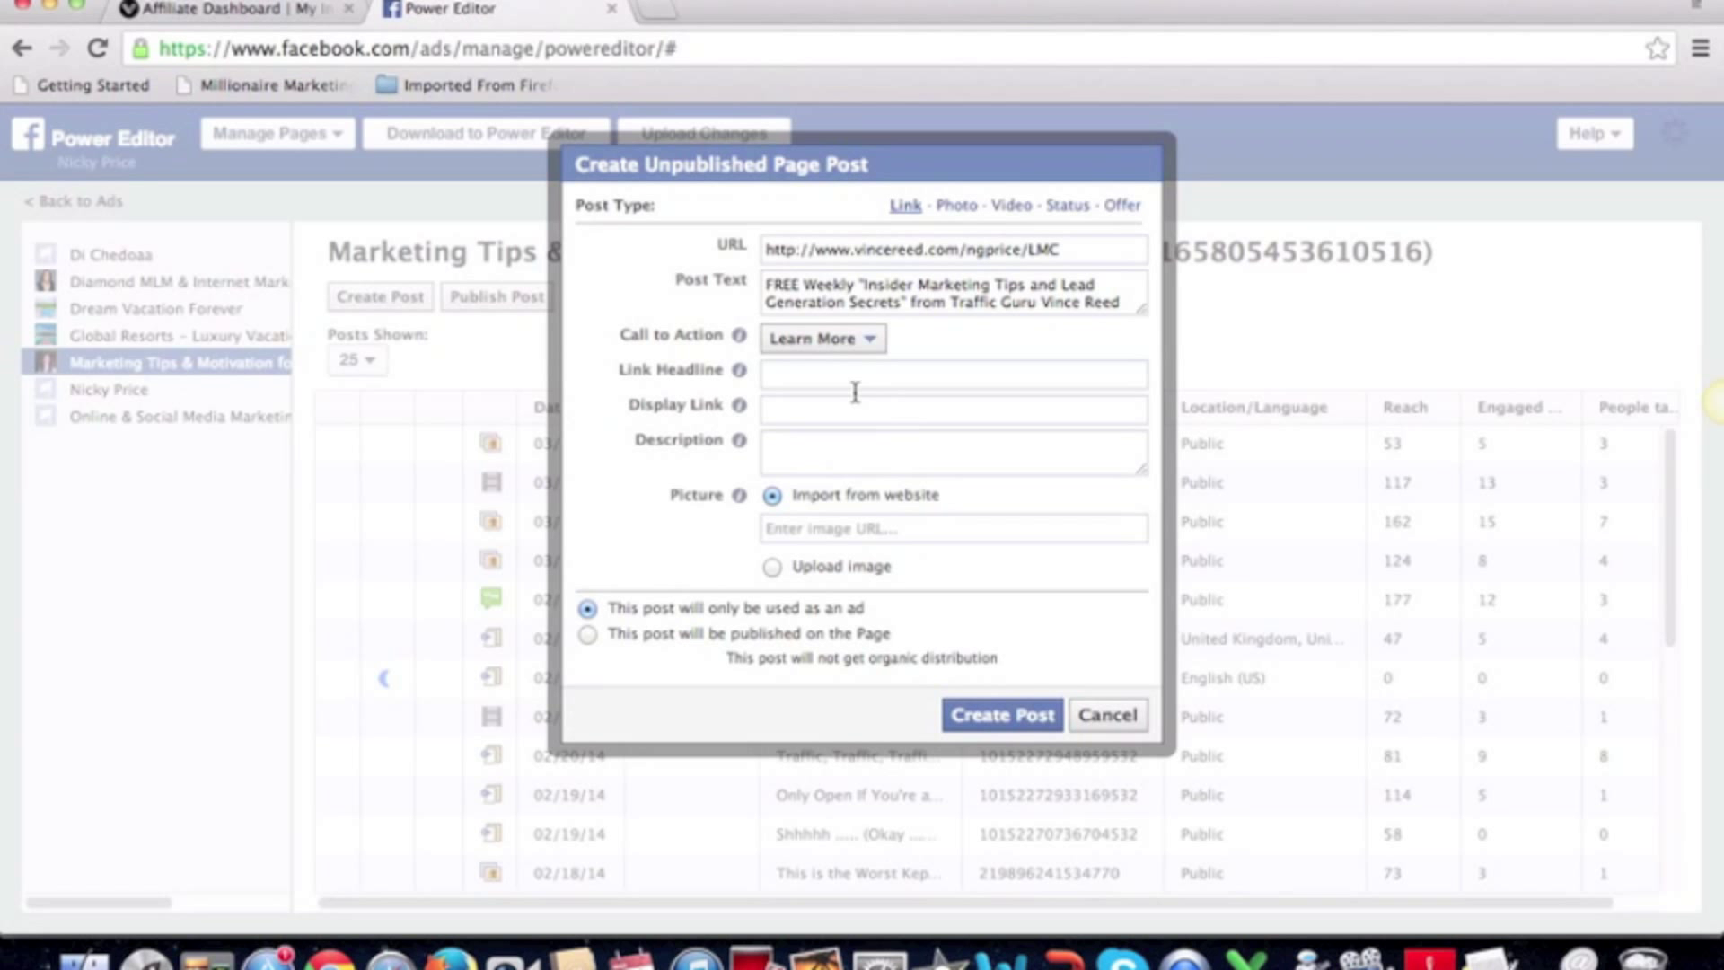
click(790, 372)
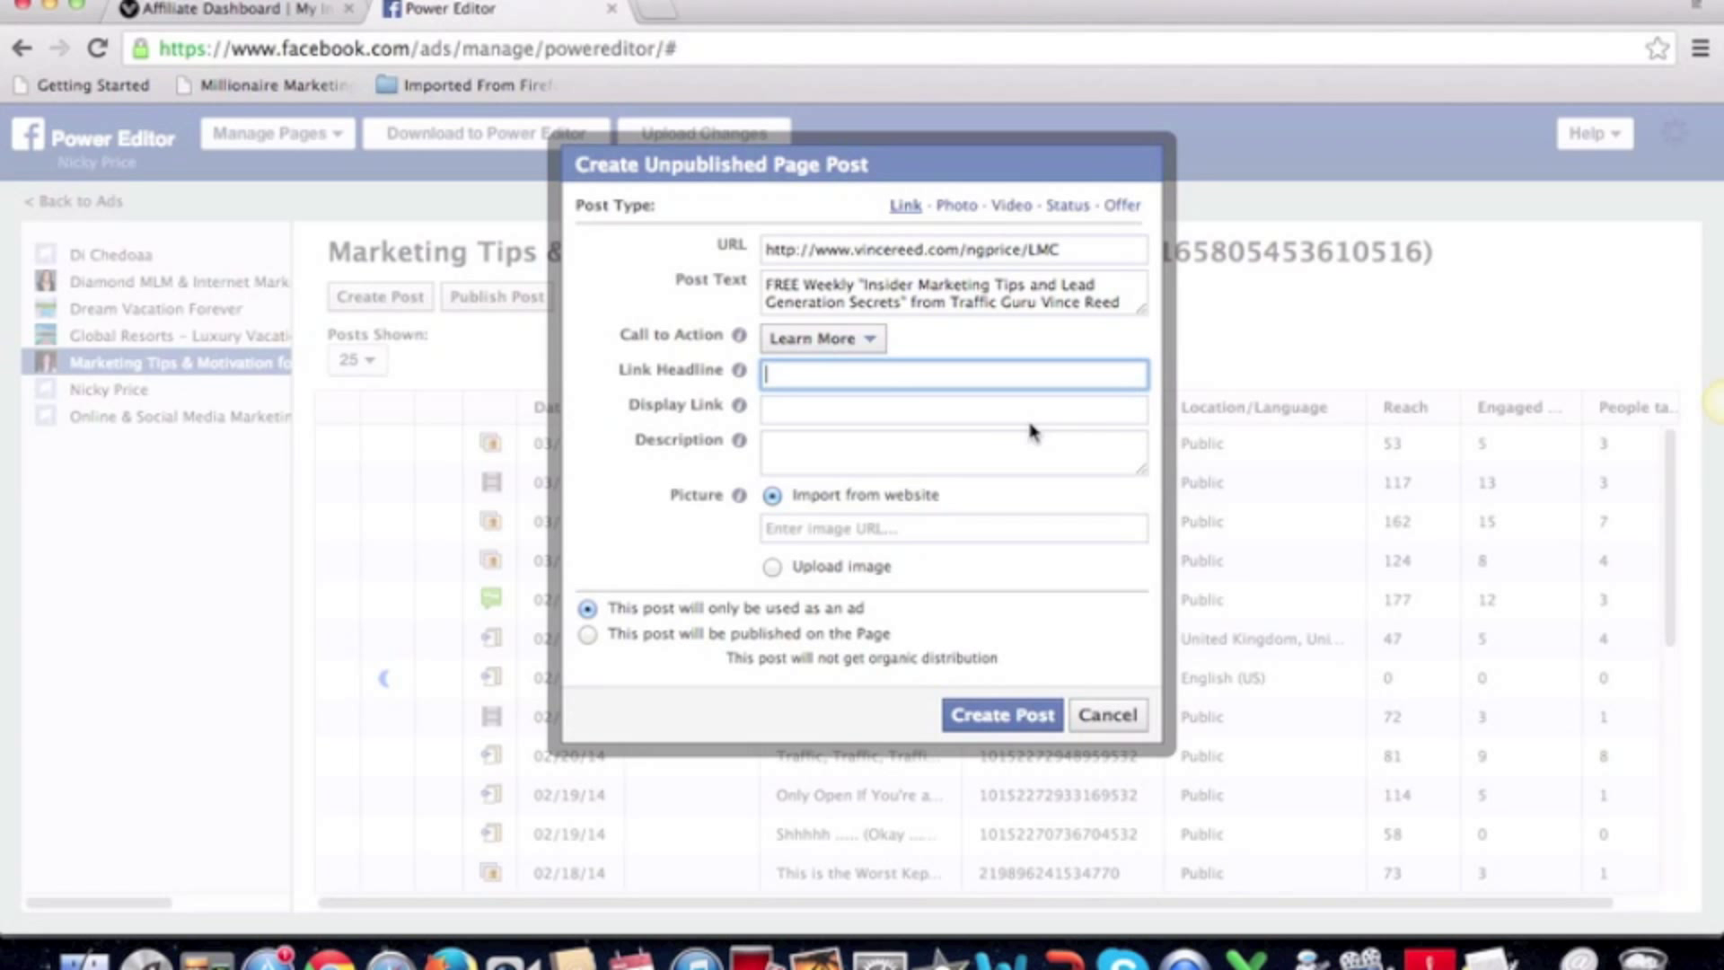
mouse_move(740, 374)
text(FREE Lead Generation Training - TONIGHT)
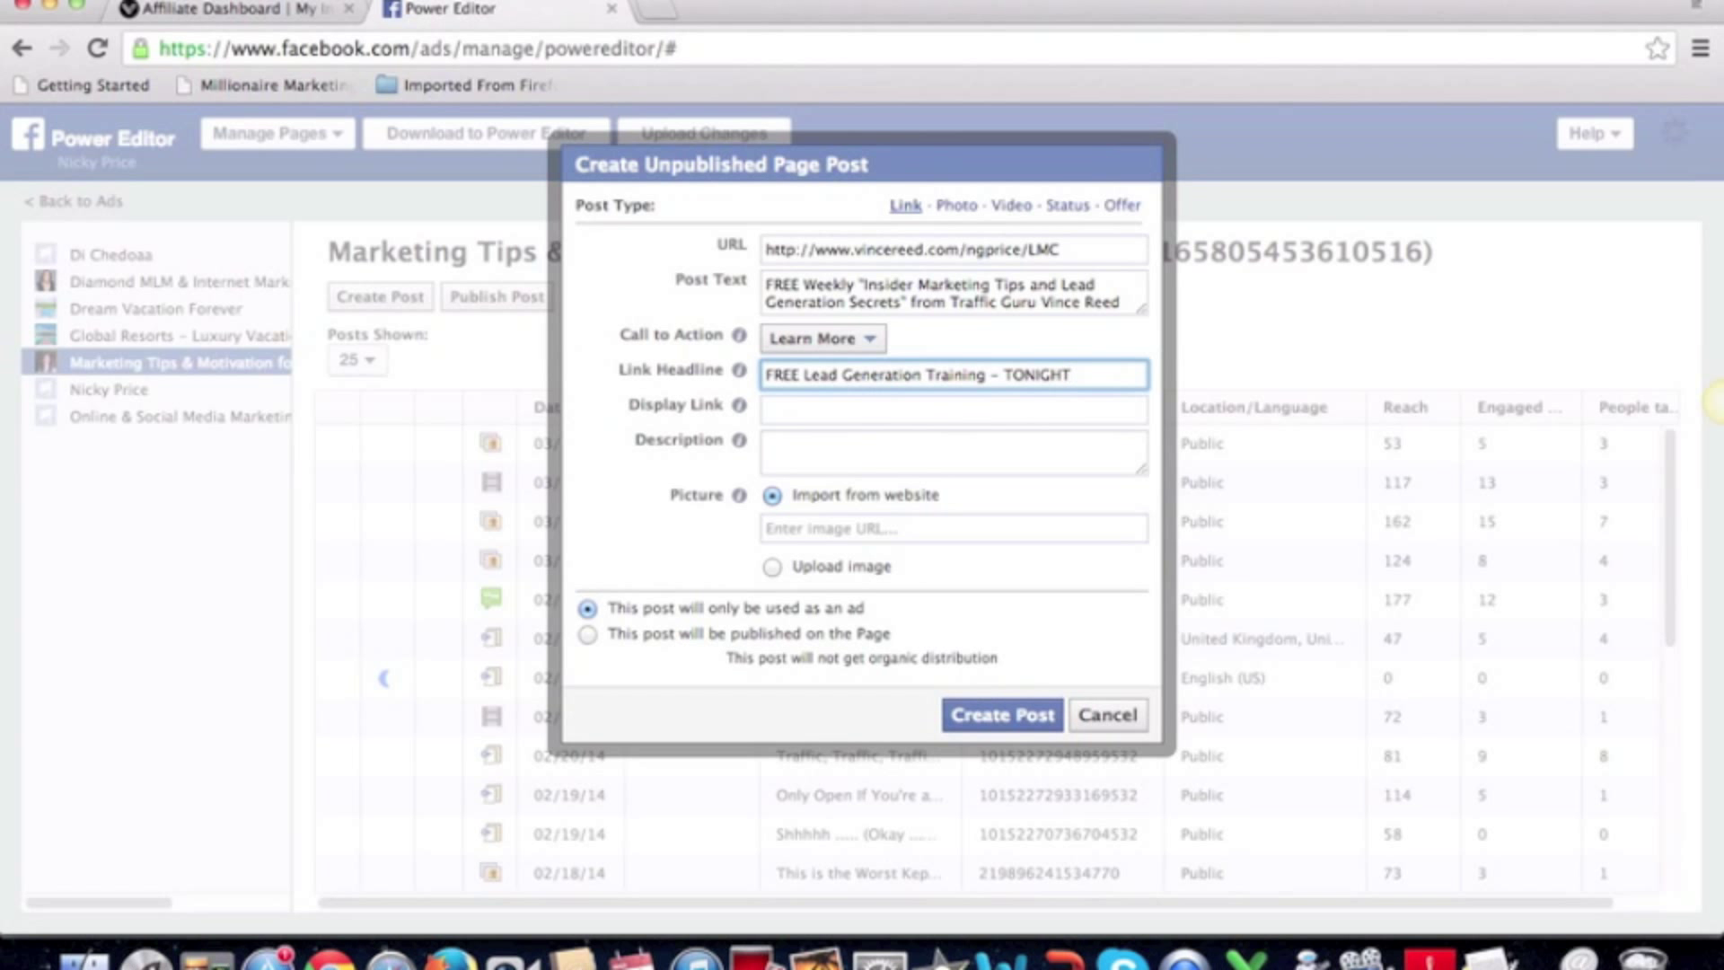
key(BackSpace)
key(BackSpace)
key(BackSpace)
key(BackSpace)
key(BackSpace)
text(DAY)
click(784, 409)
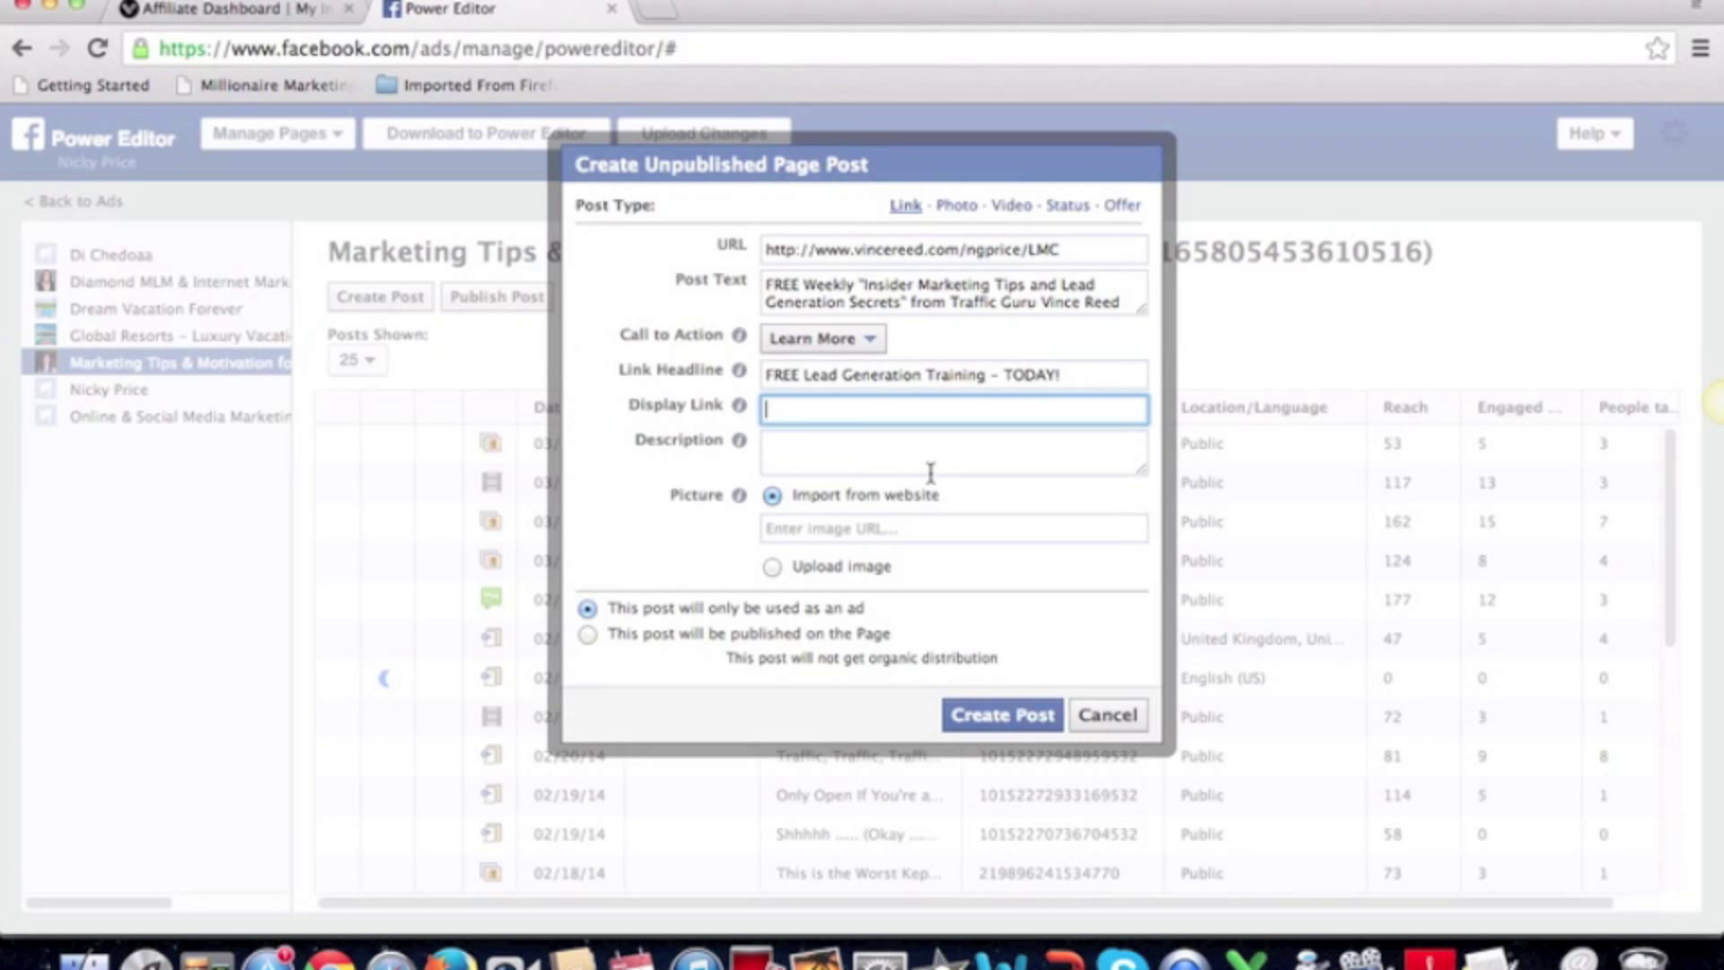
text(www.goldenwealth)
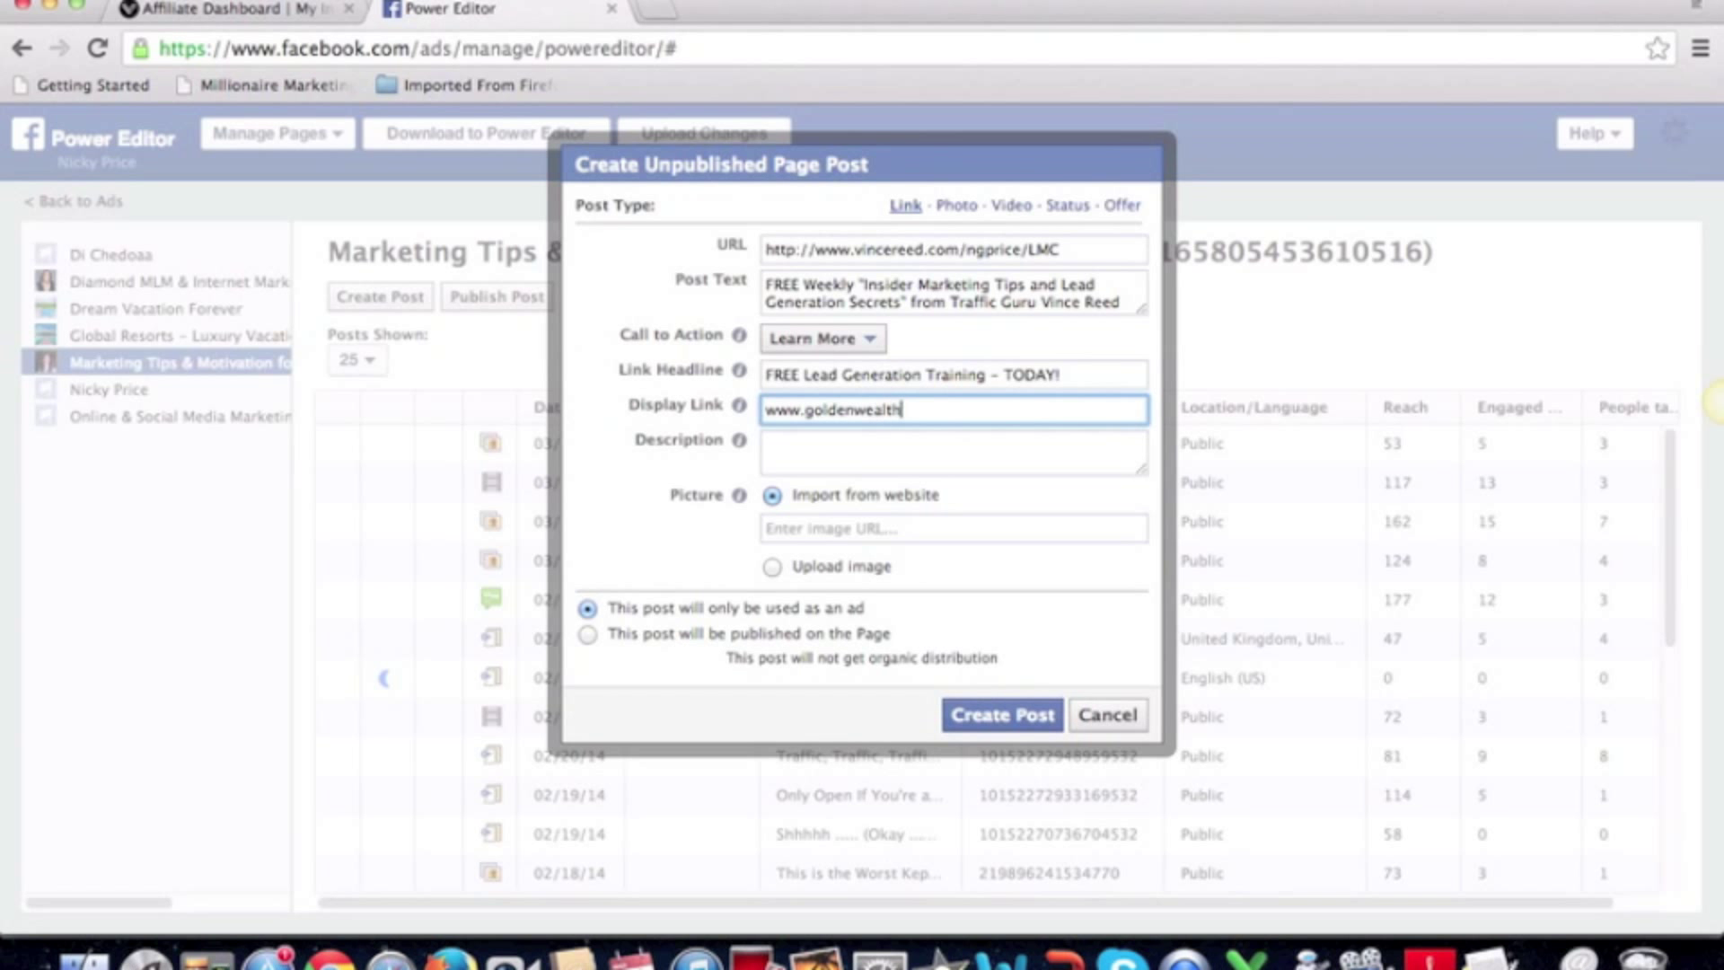
text(formula.com/Monday)
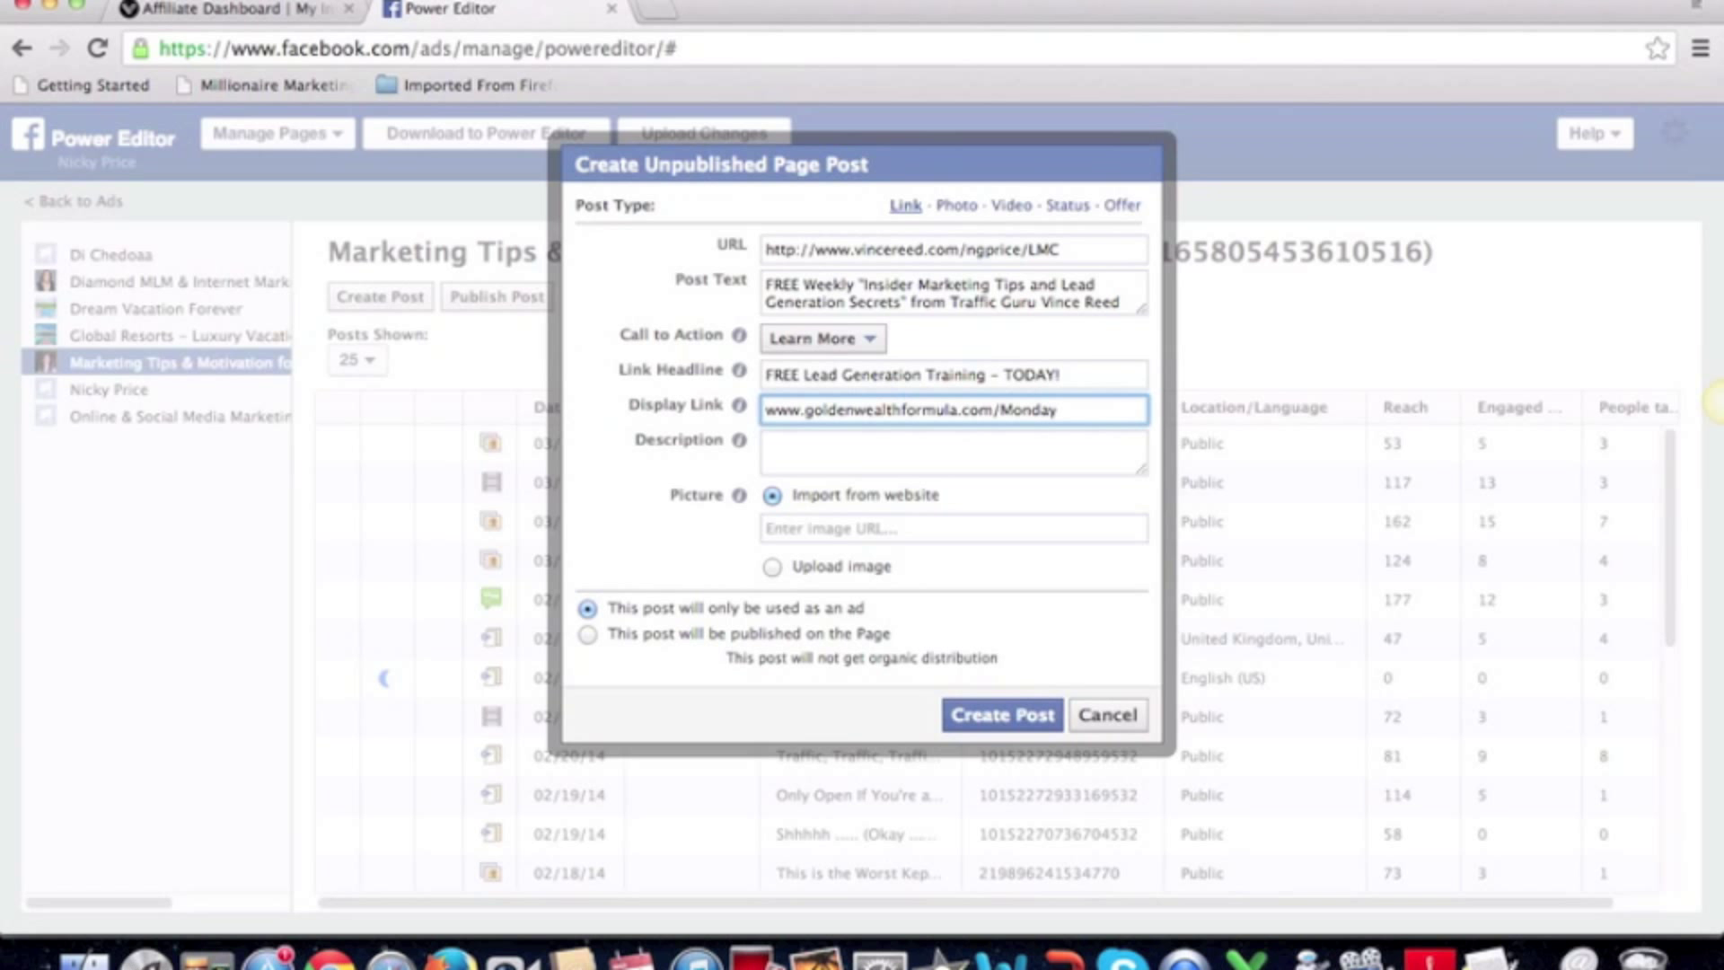
click(808, 449)
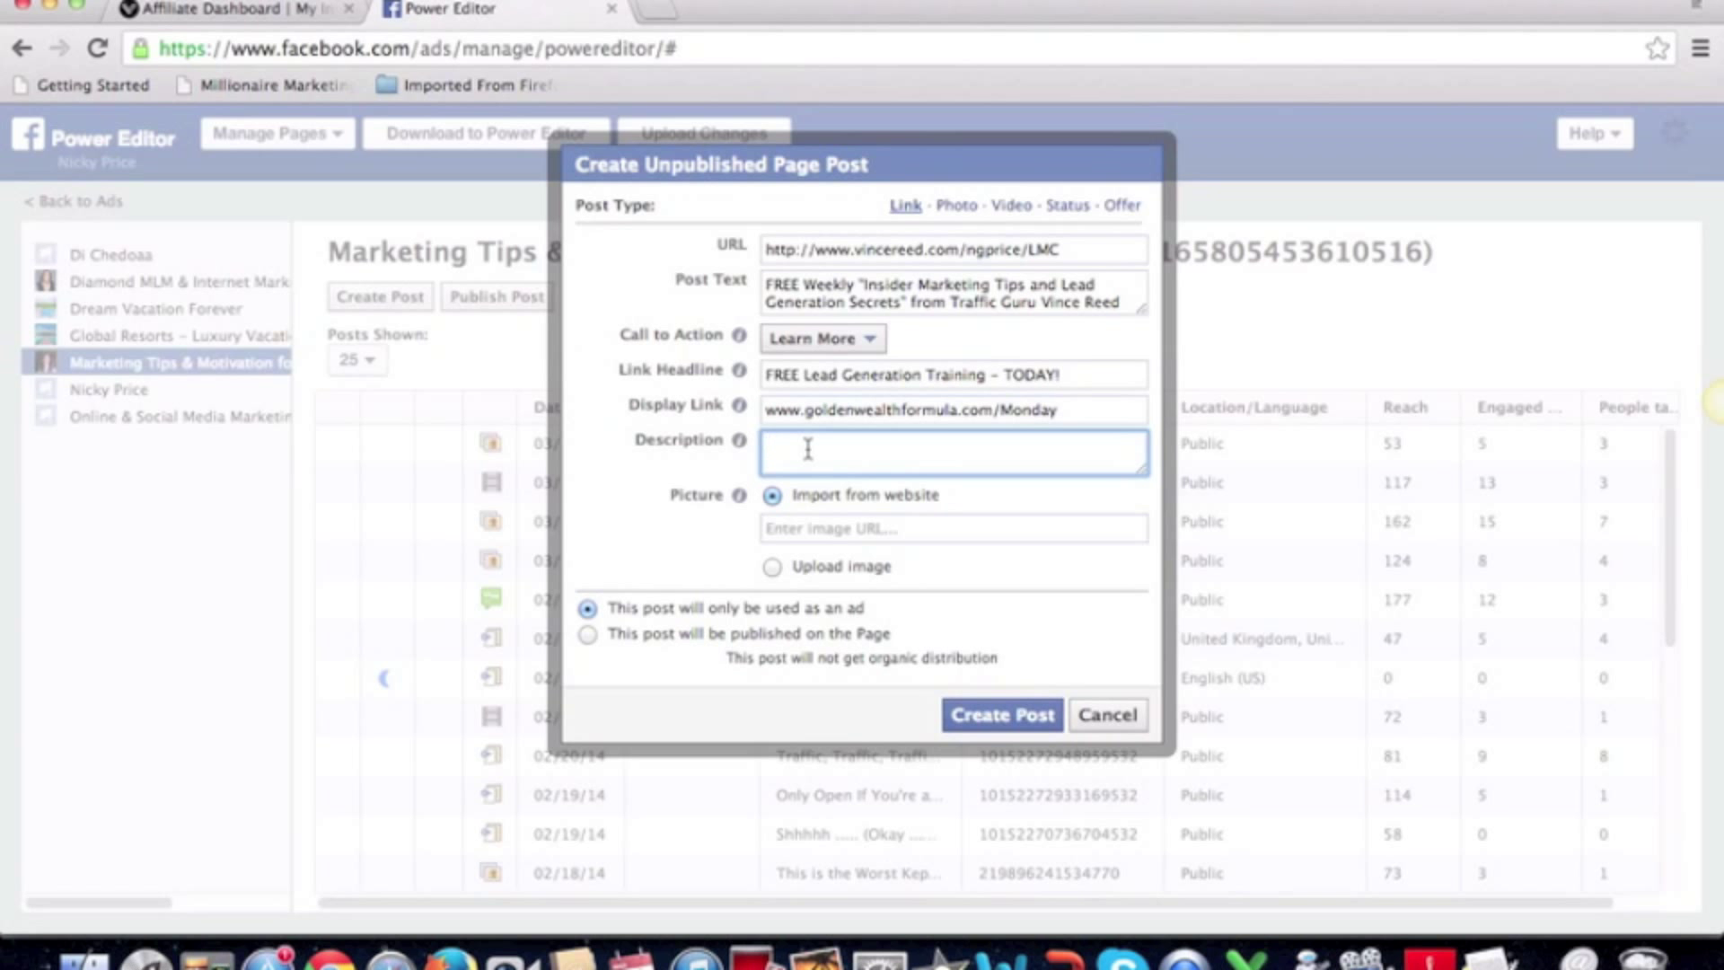
mouse_move(738, 442)
text(Click the picture to register)
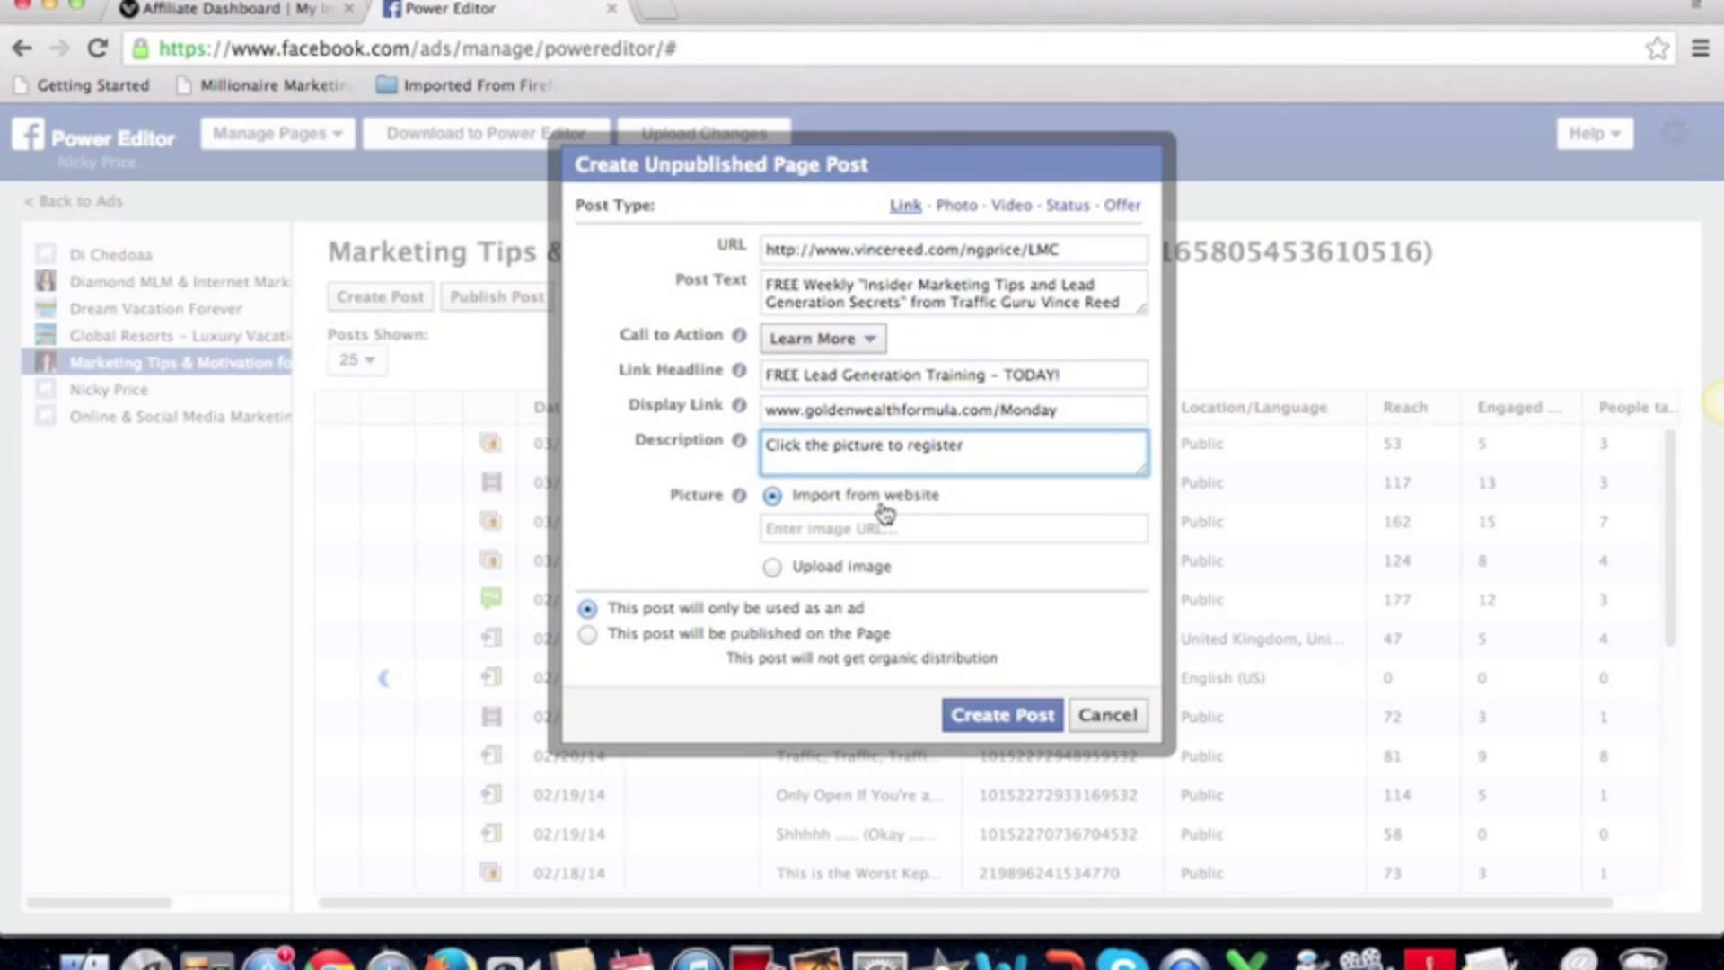
Upload MITS Monday Podcast.png from Pictures > MITS as the post image.
click(774, 567)
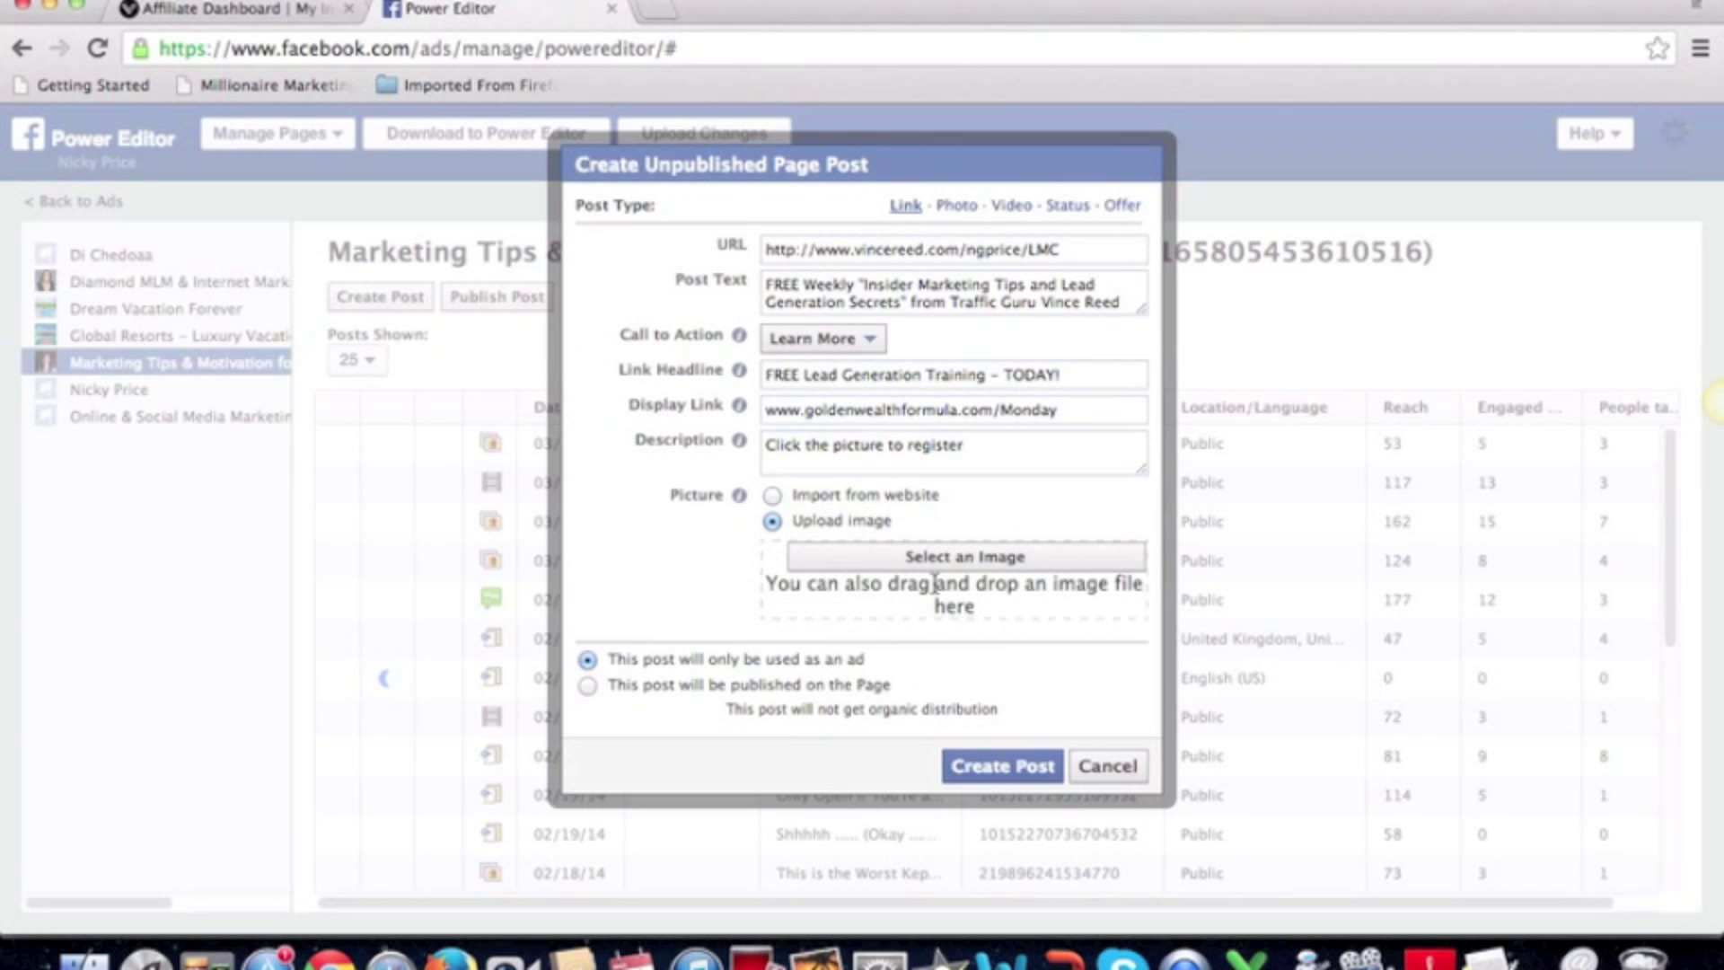
click(992, 558)
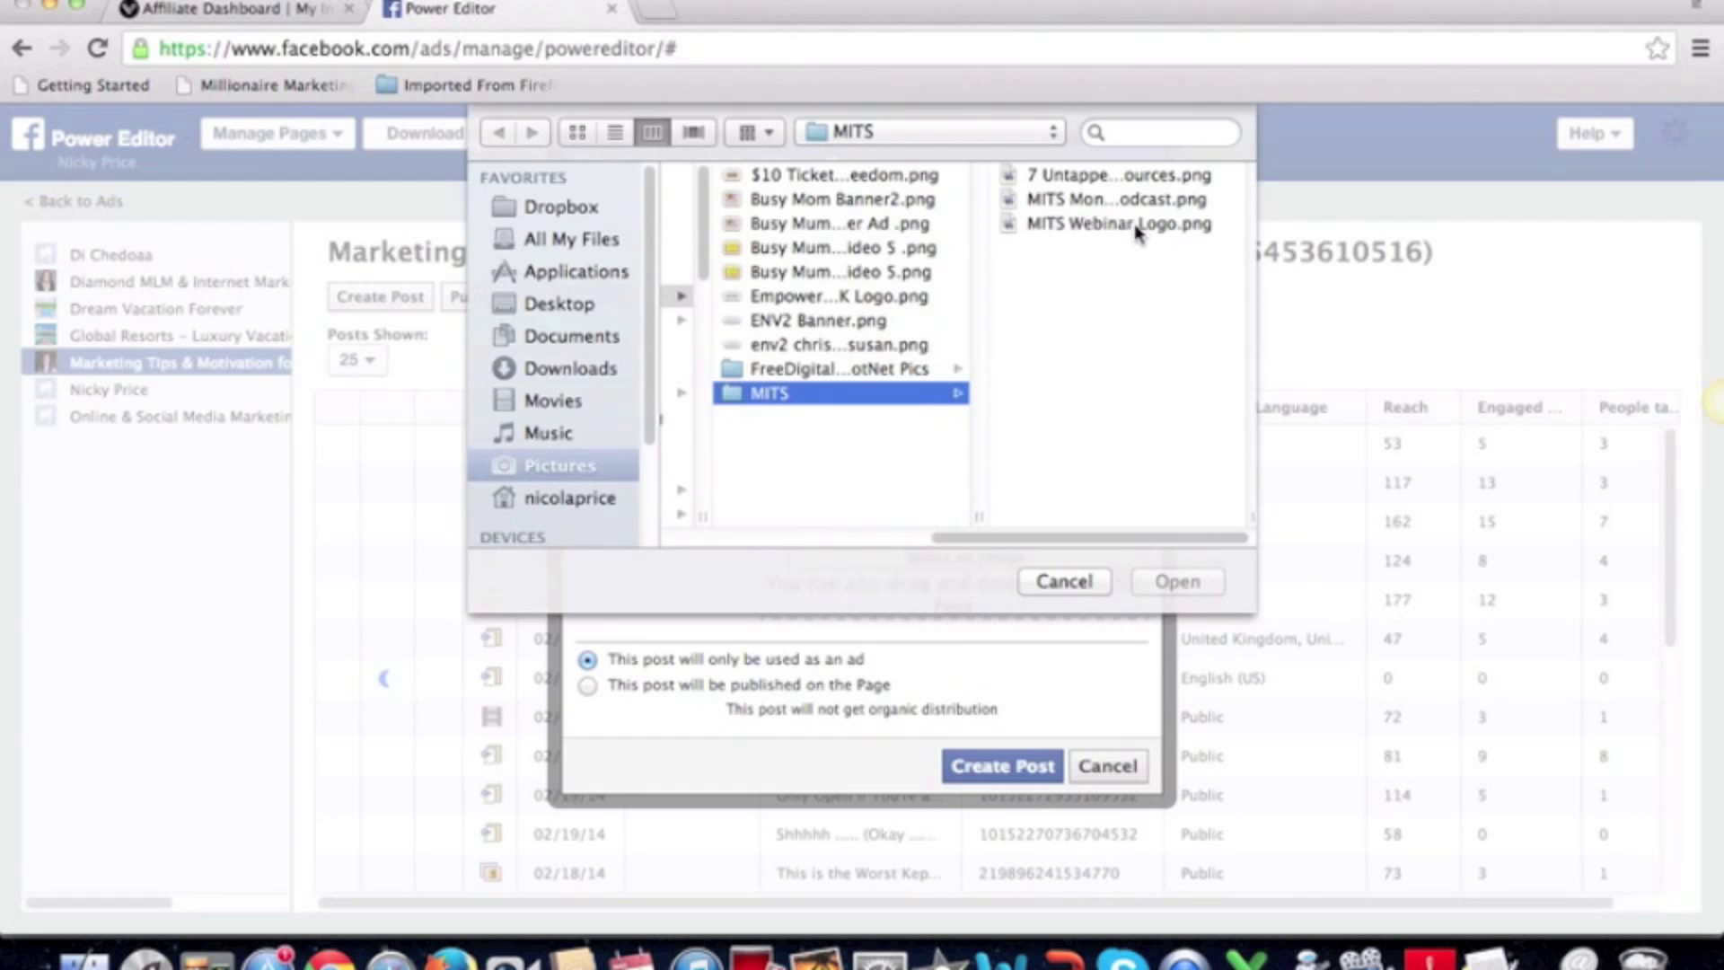
click(1110, 200)
click(1177, 581)
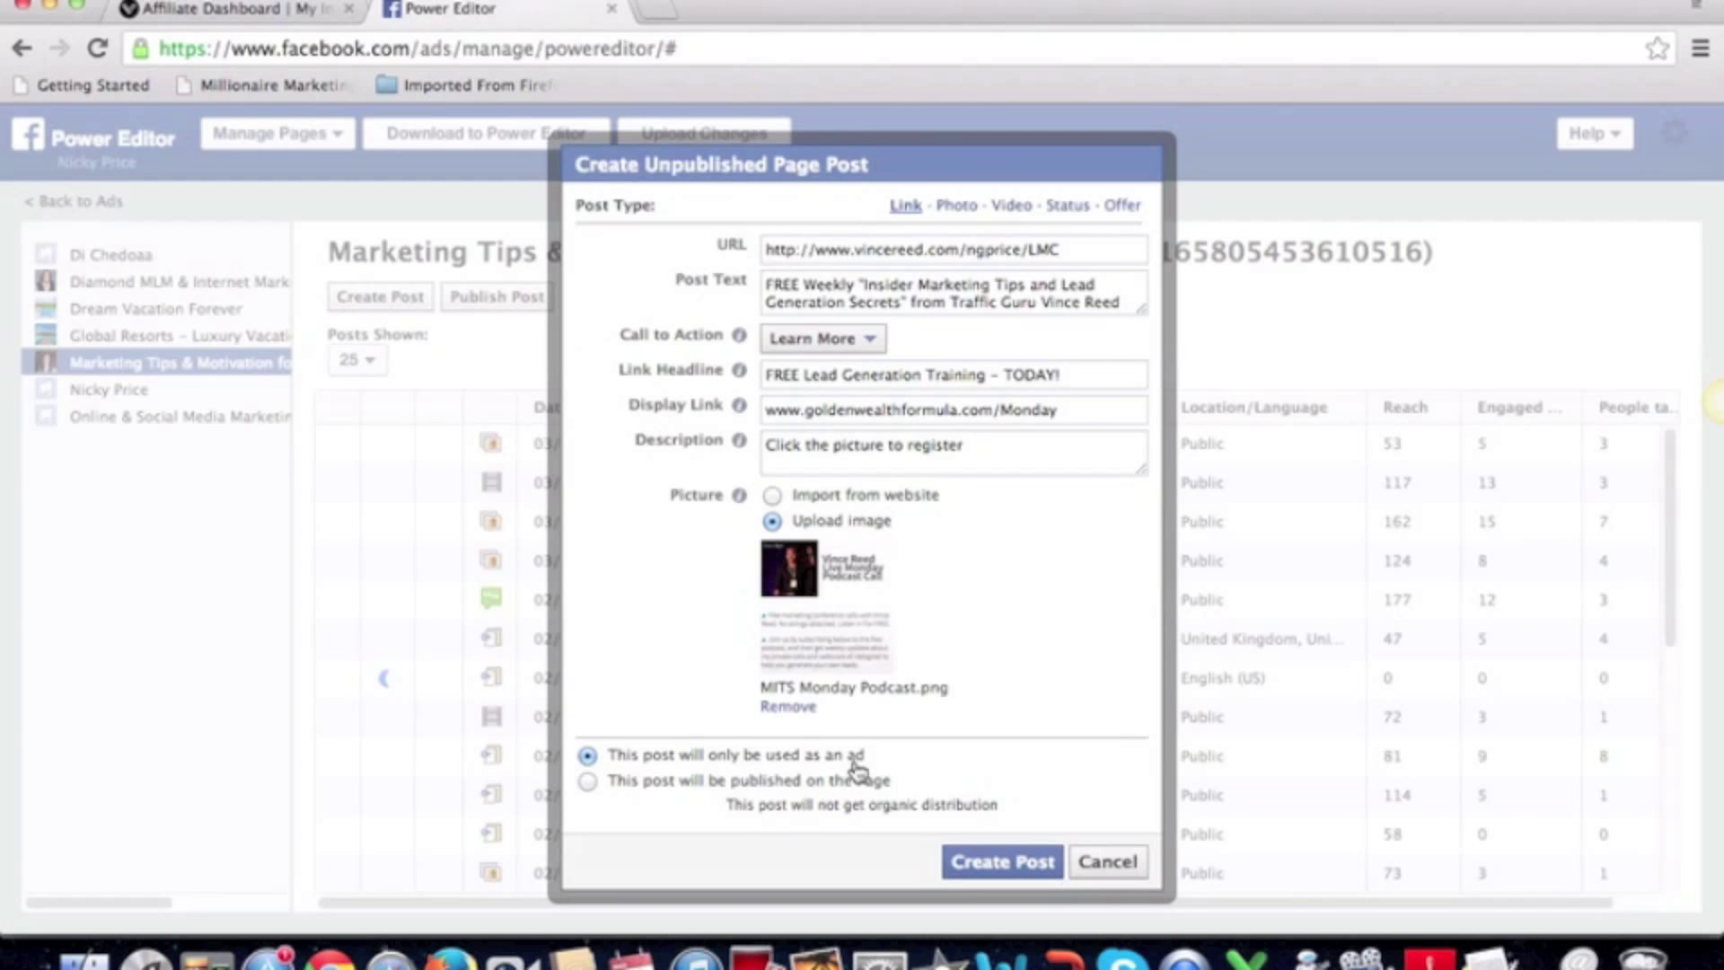
Set the link post to be published on the Page and create it in the post list.
click(588, 782)
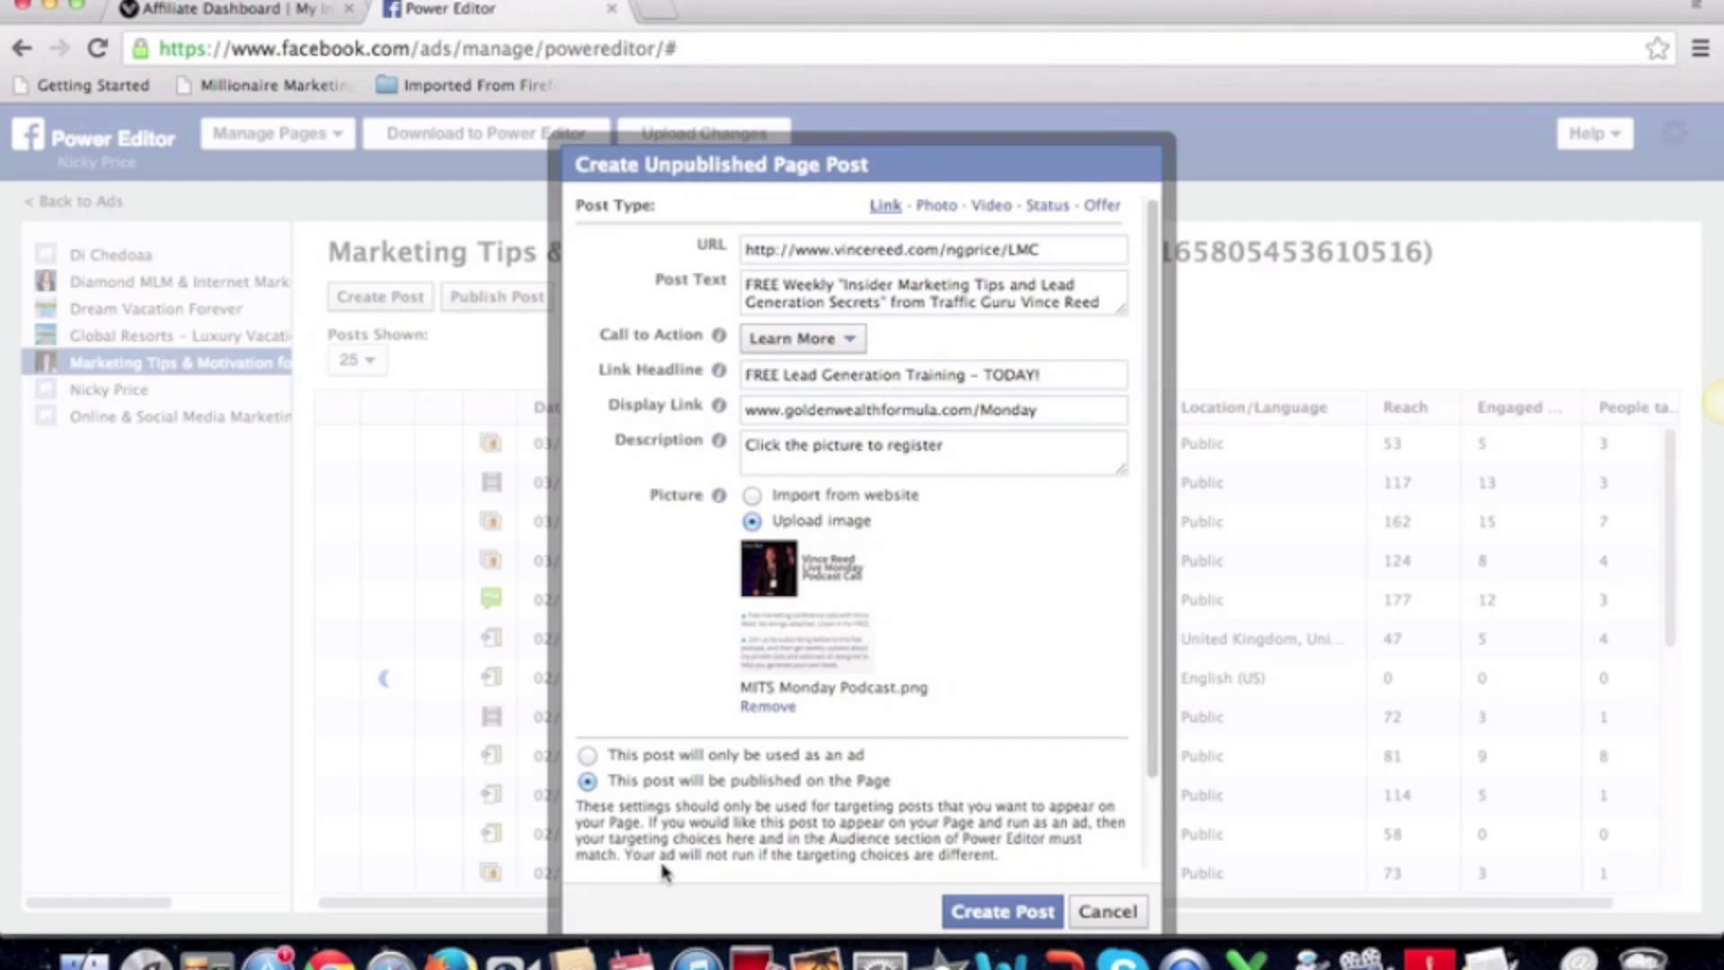
click(991, 912)
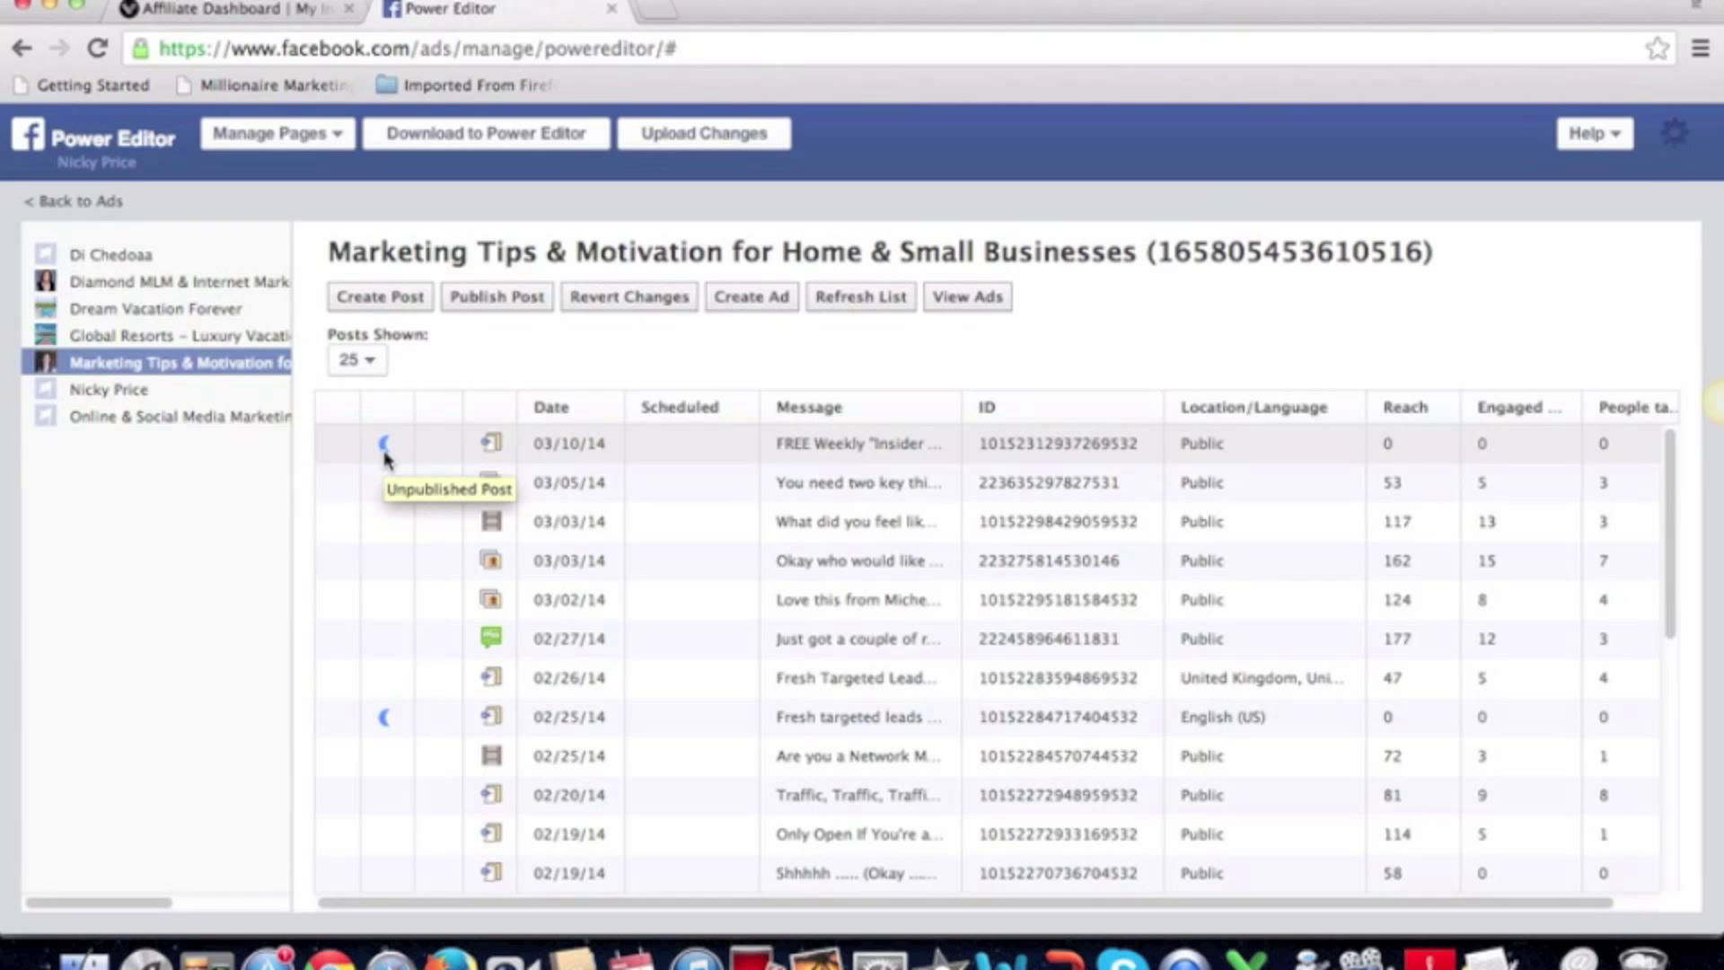
Preview the 03/10/14 post, open it on its Facebook page in a new tab, then return to Power Editor.
mouse_move(386, 462)
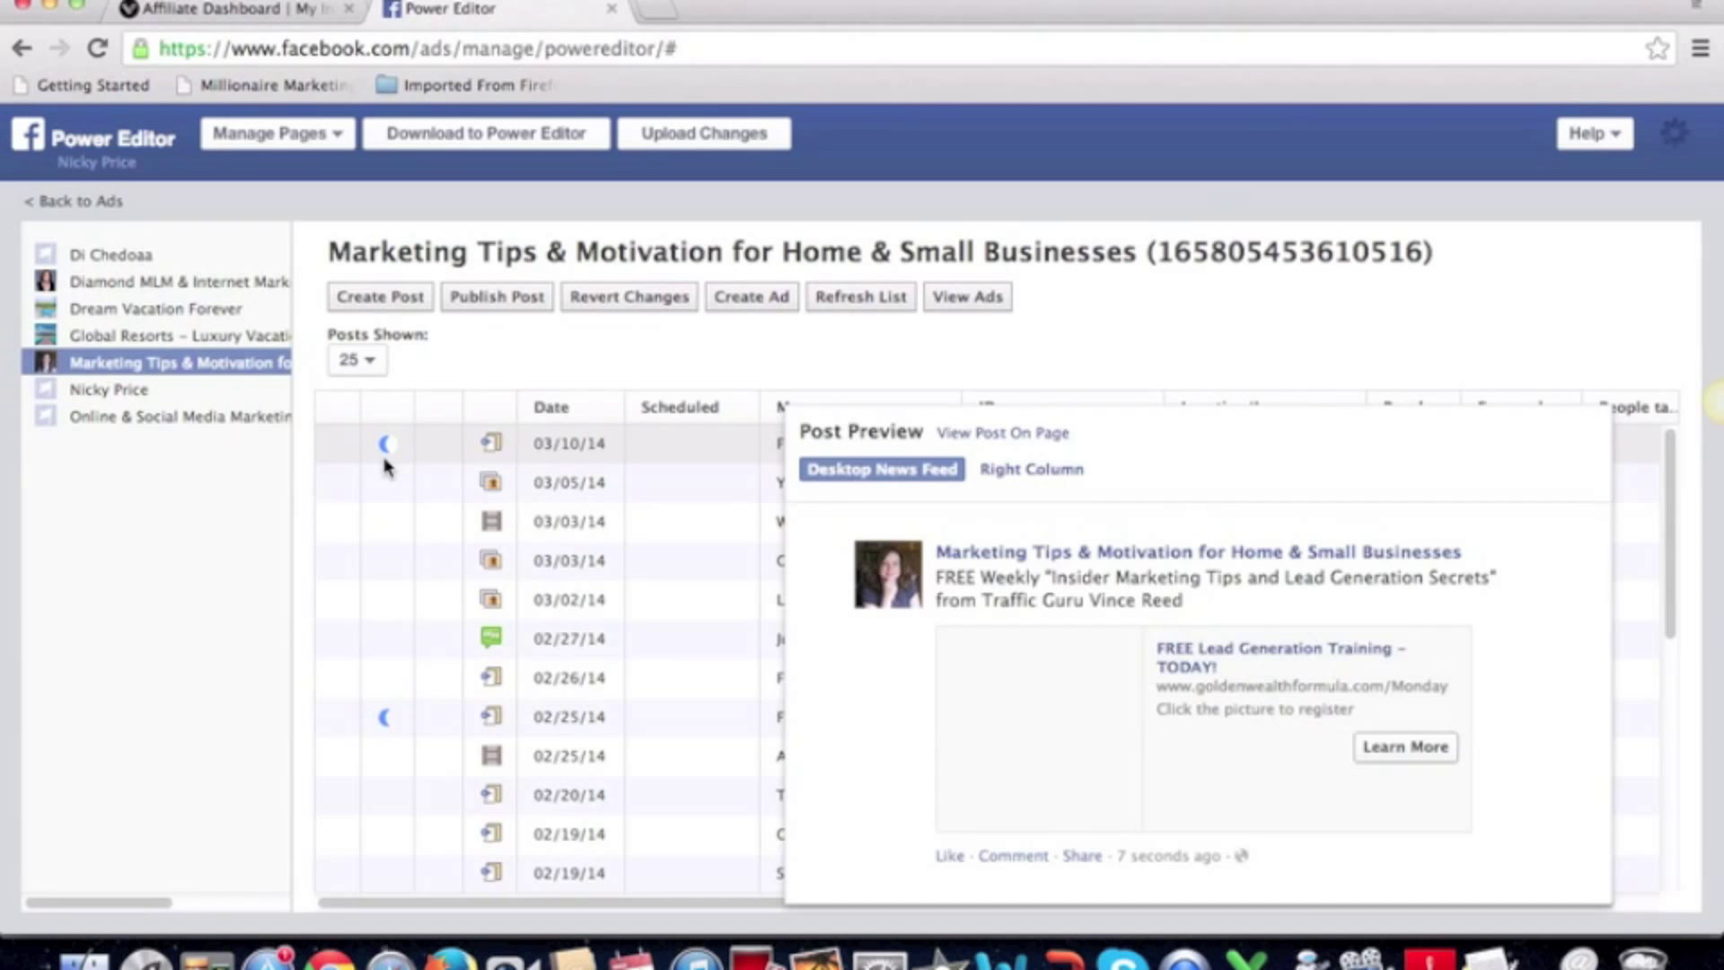
click(386, 462)
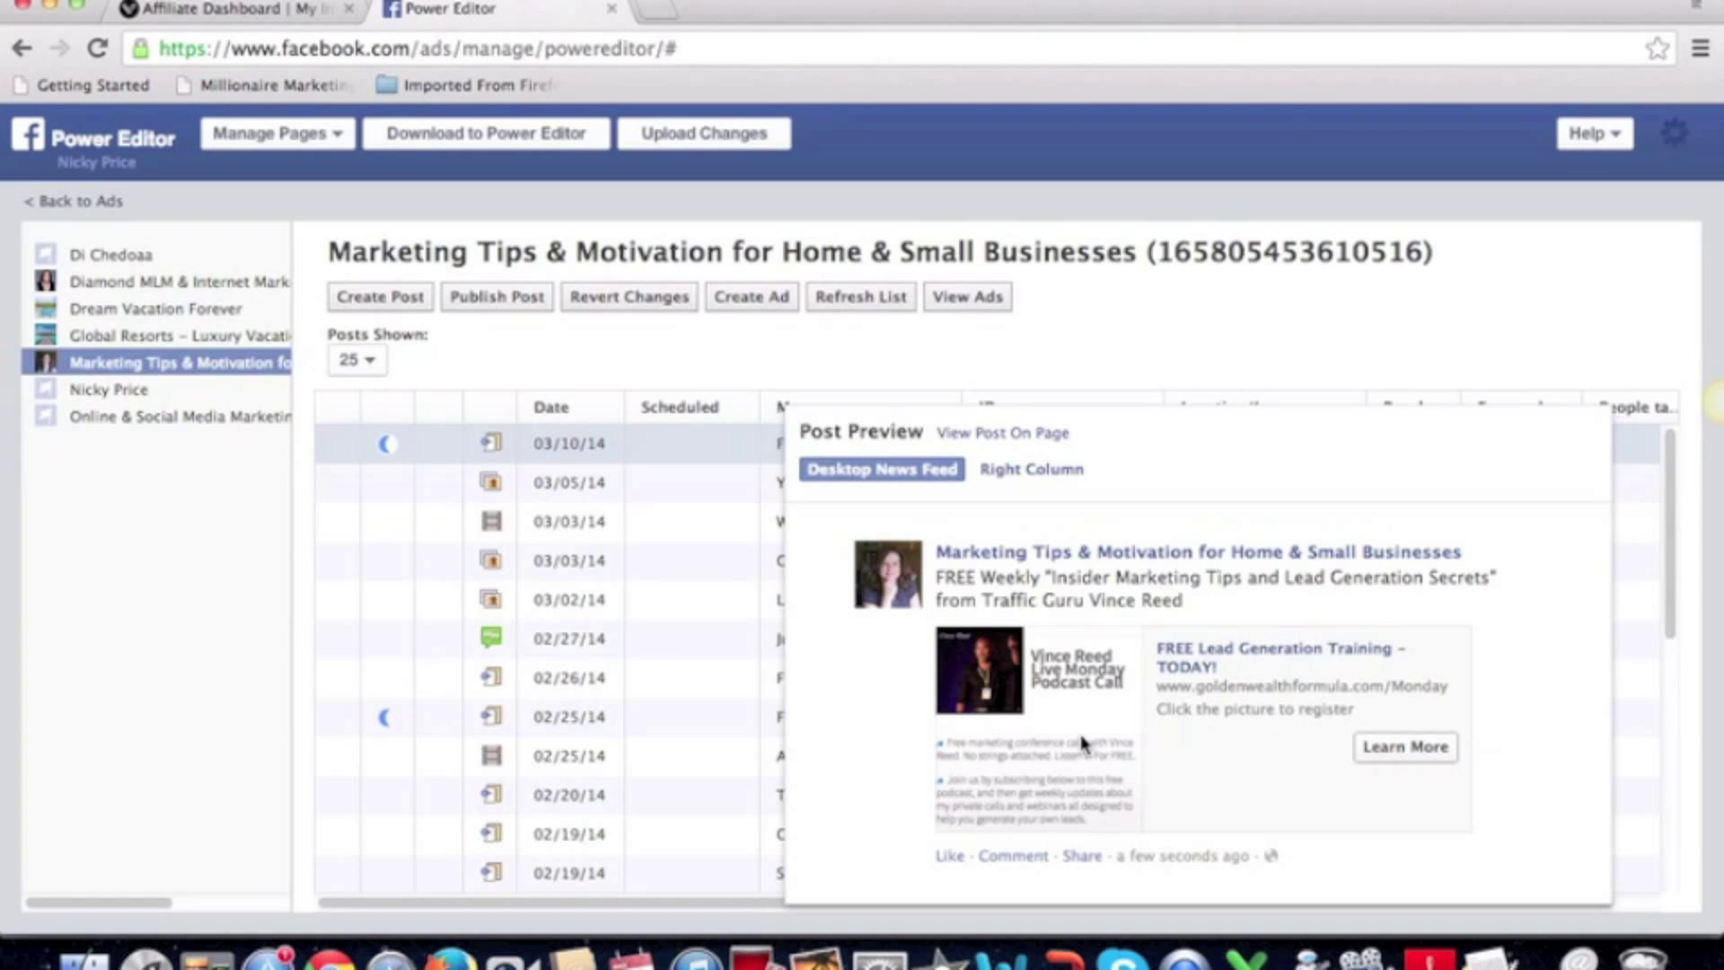
click(1015, 443)
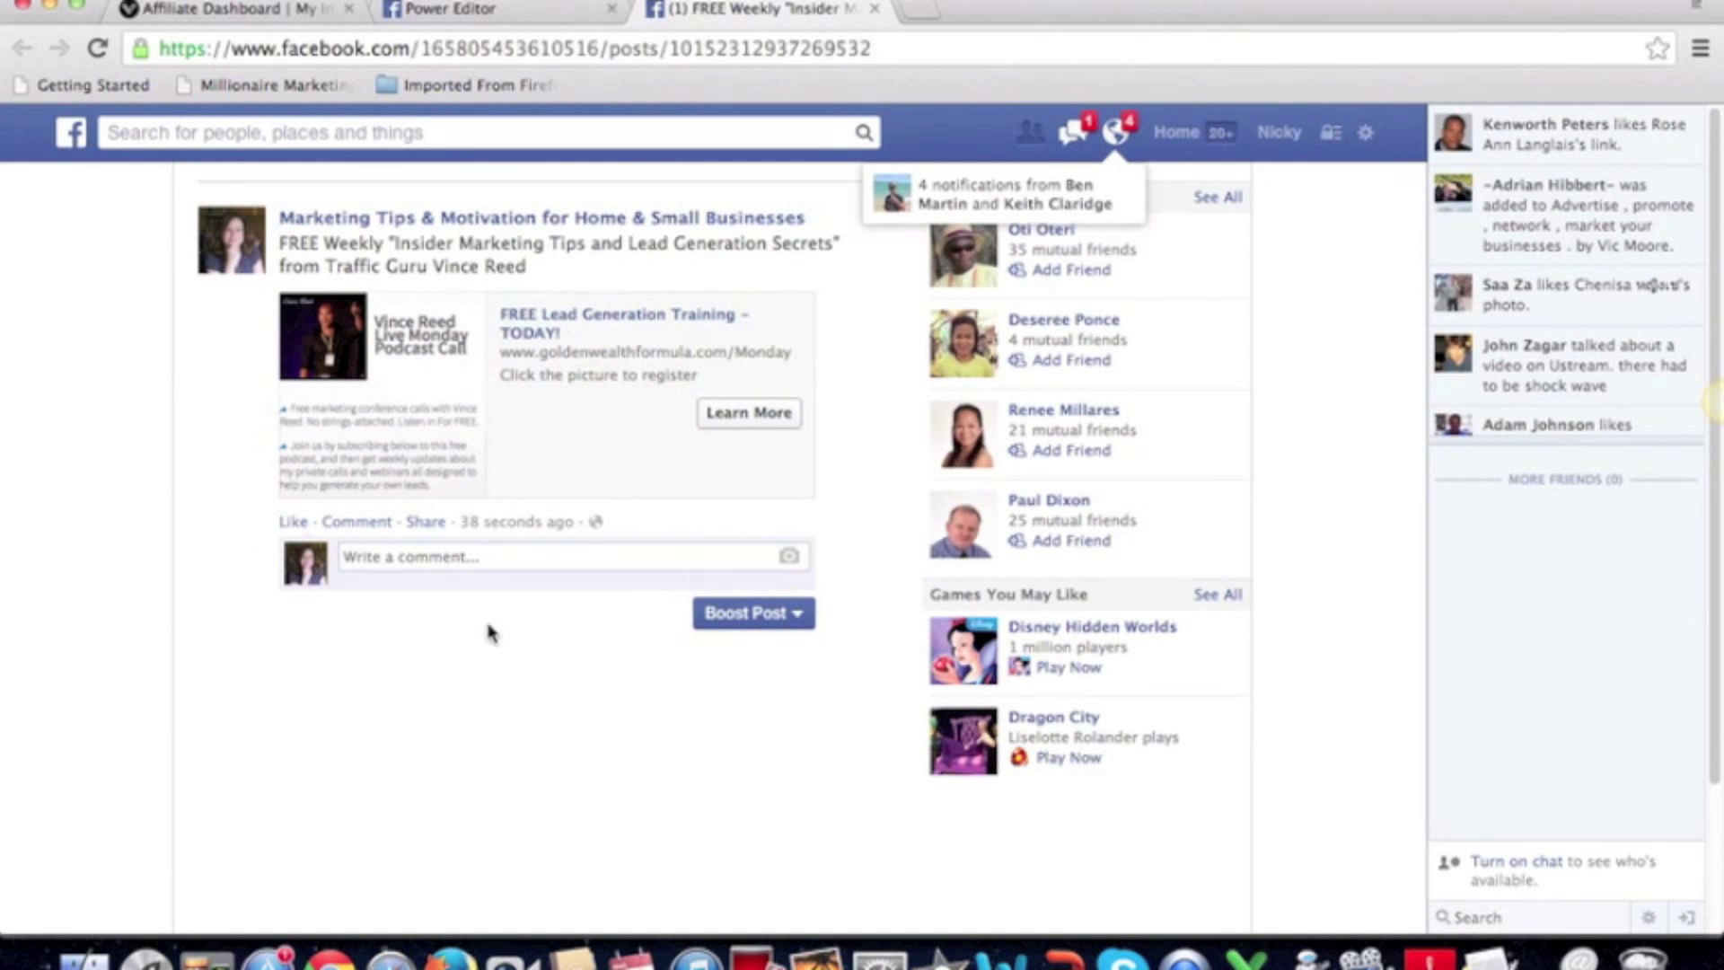
click(551, 15)
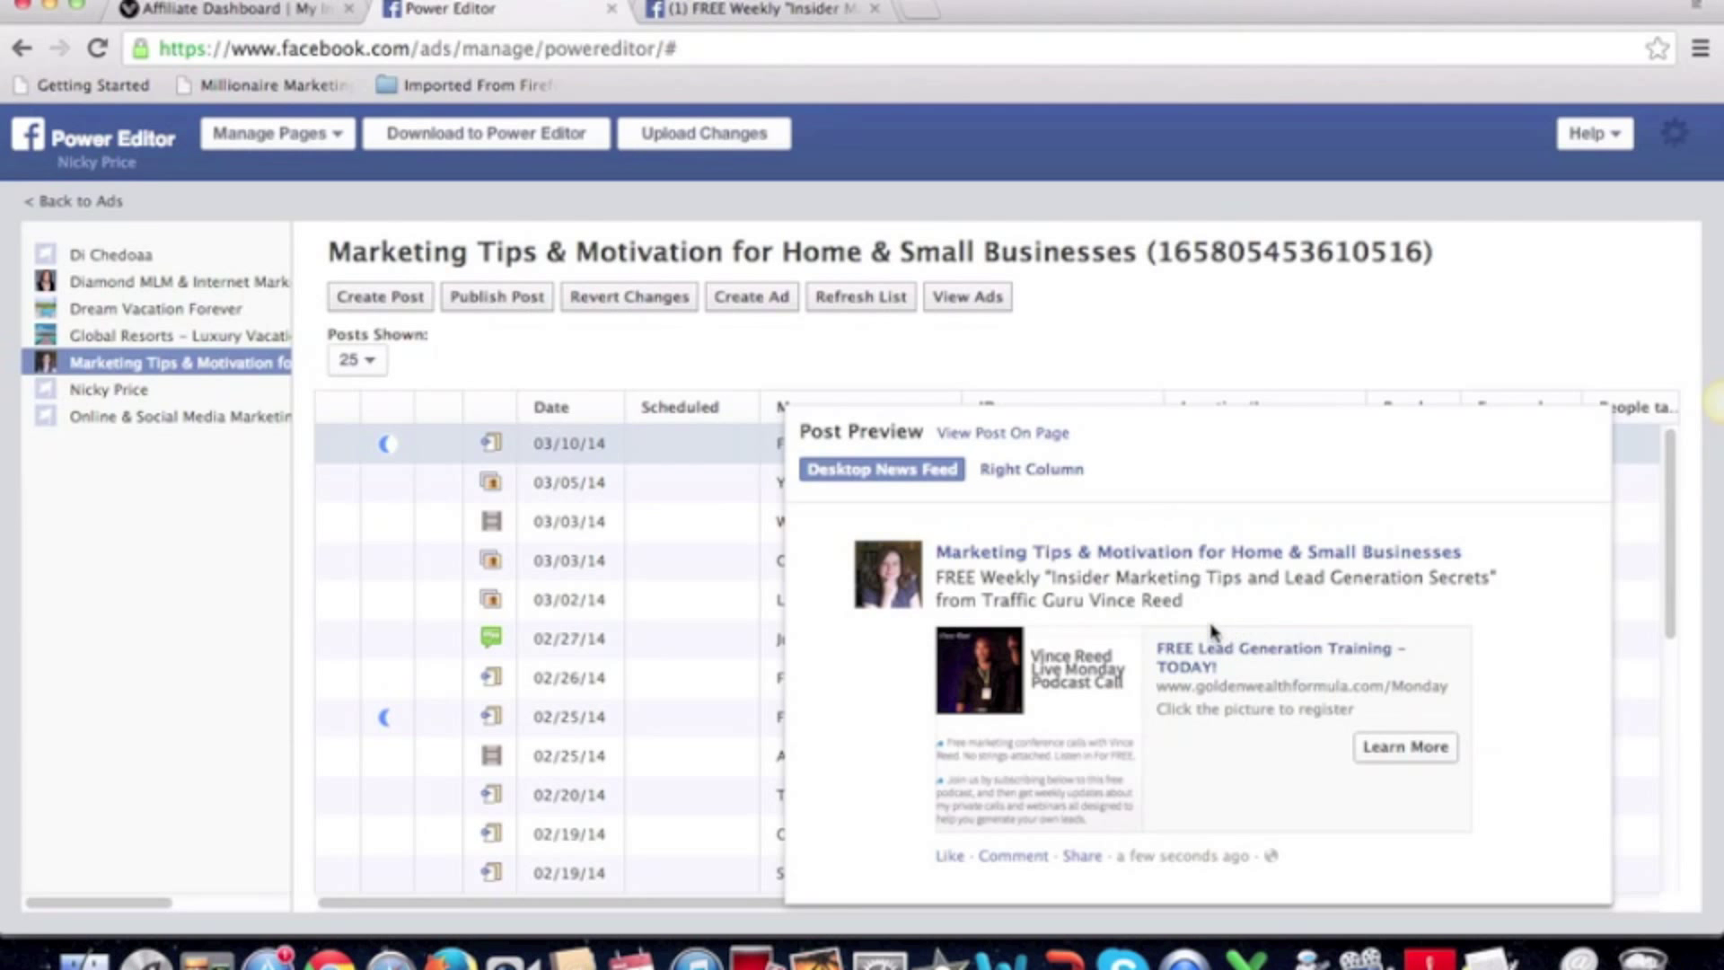
Publish the 03/10/14 post now rather than scheduling it, and upload the changes to Facebook.
click(498, 299)
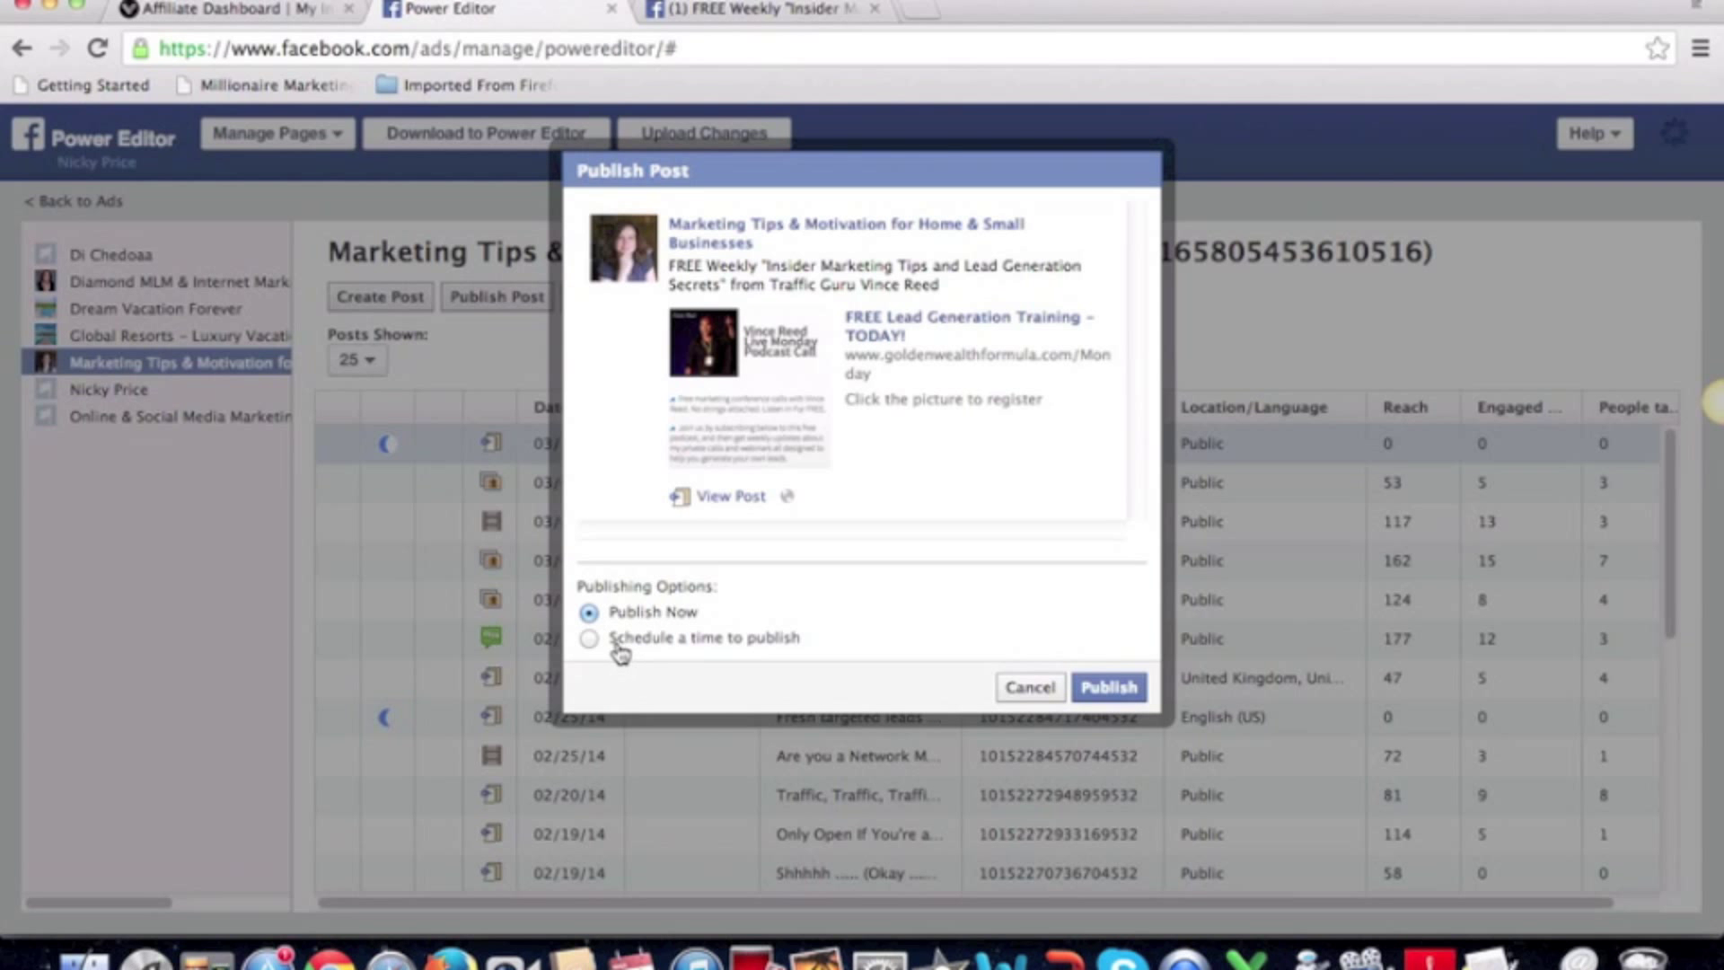
click(589, 640)
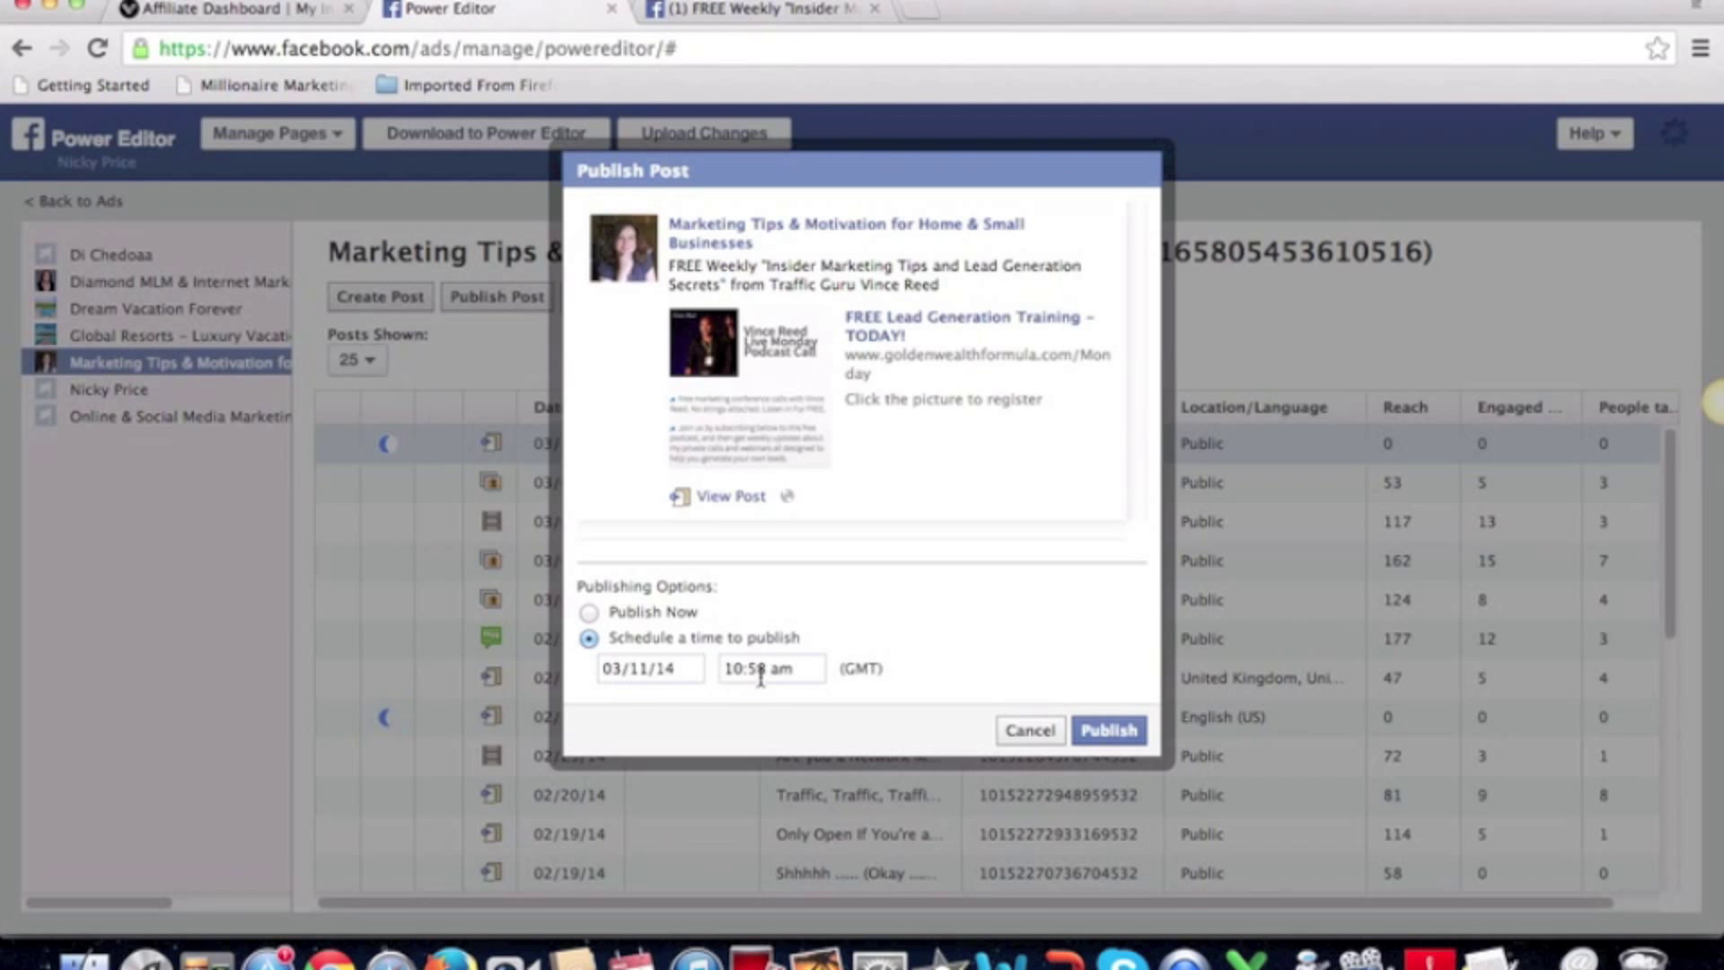
click(589, 612)
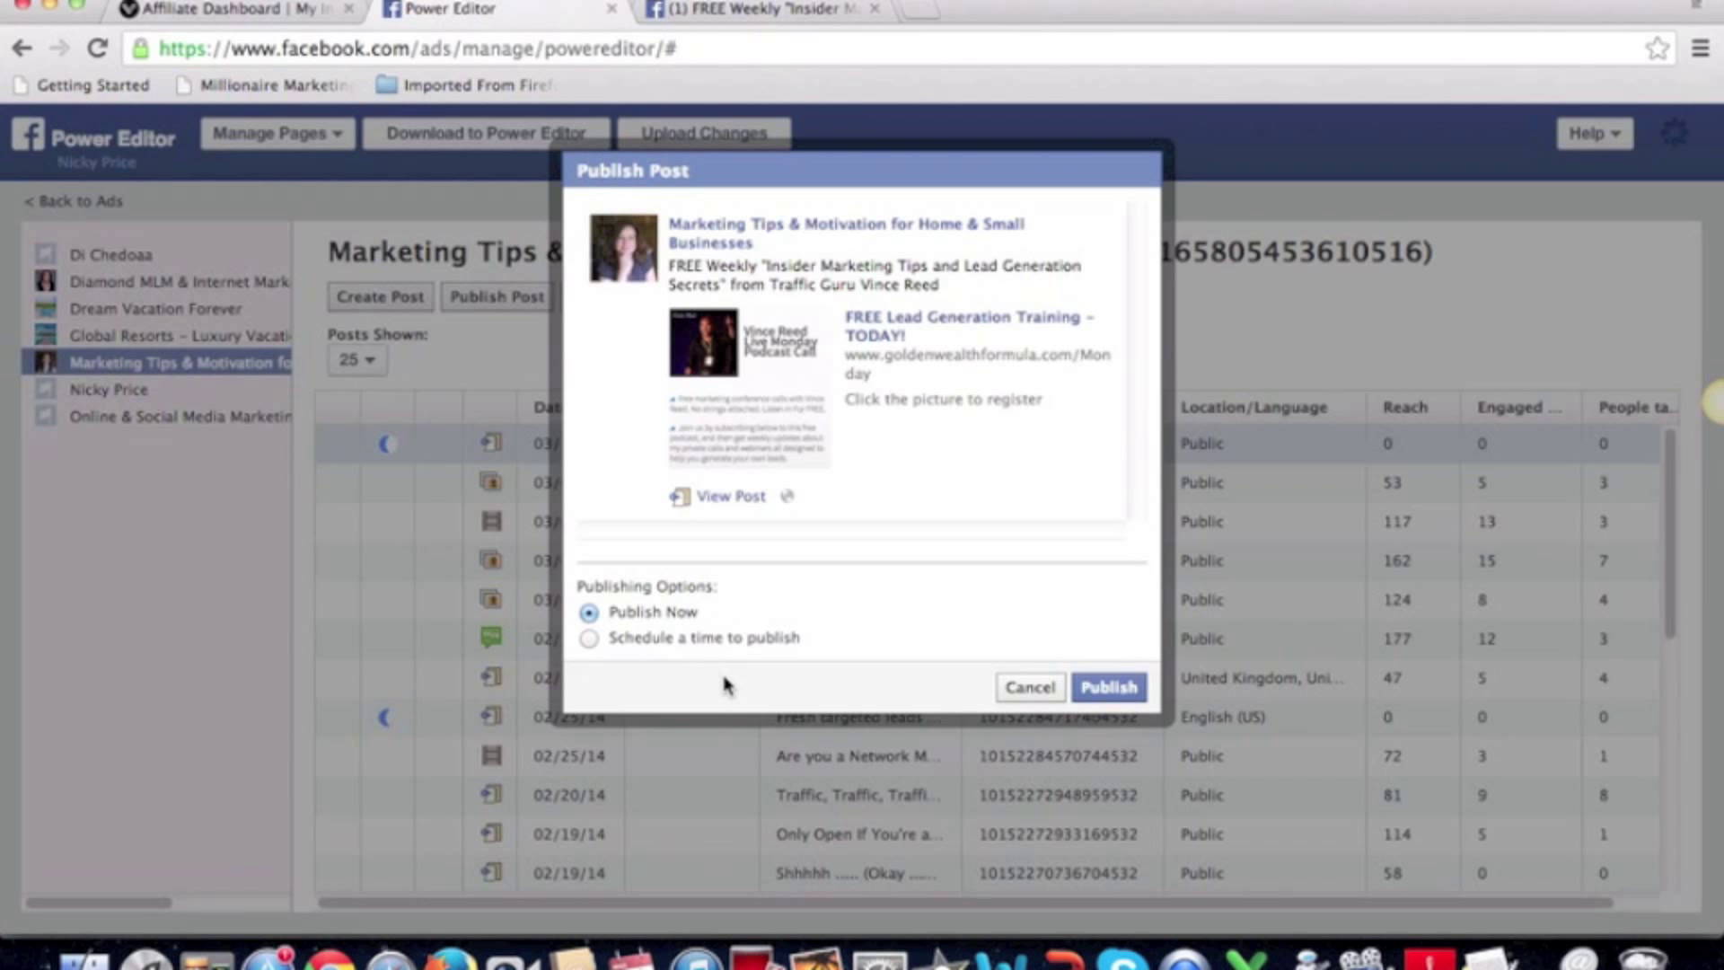
click(1108, 691)
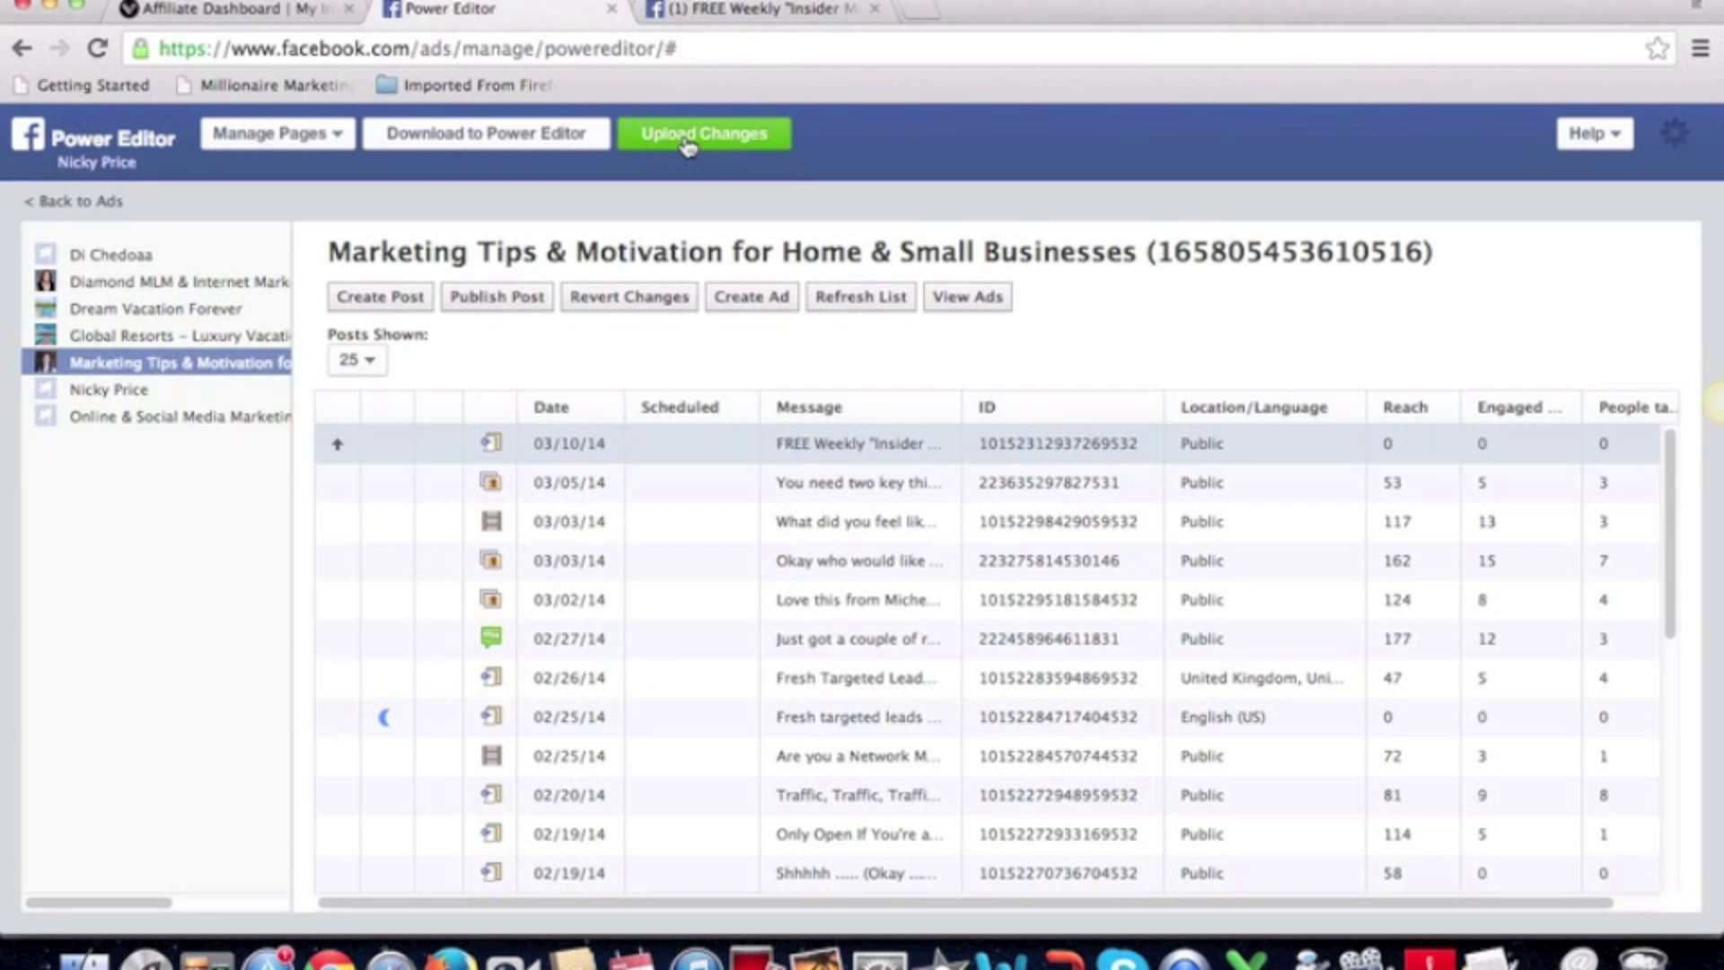
click(734, 142)
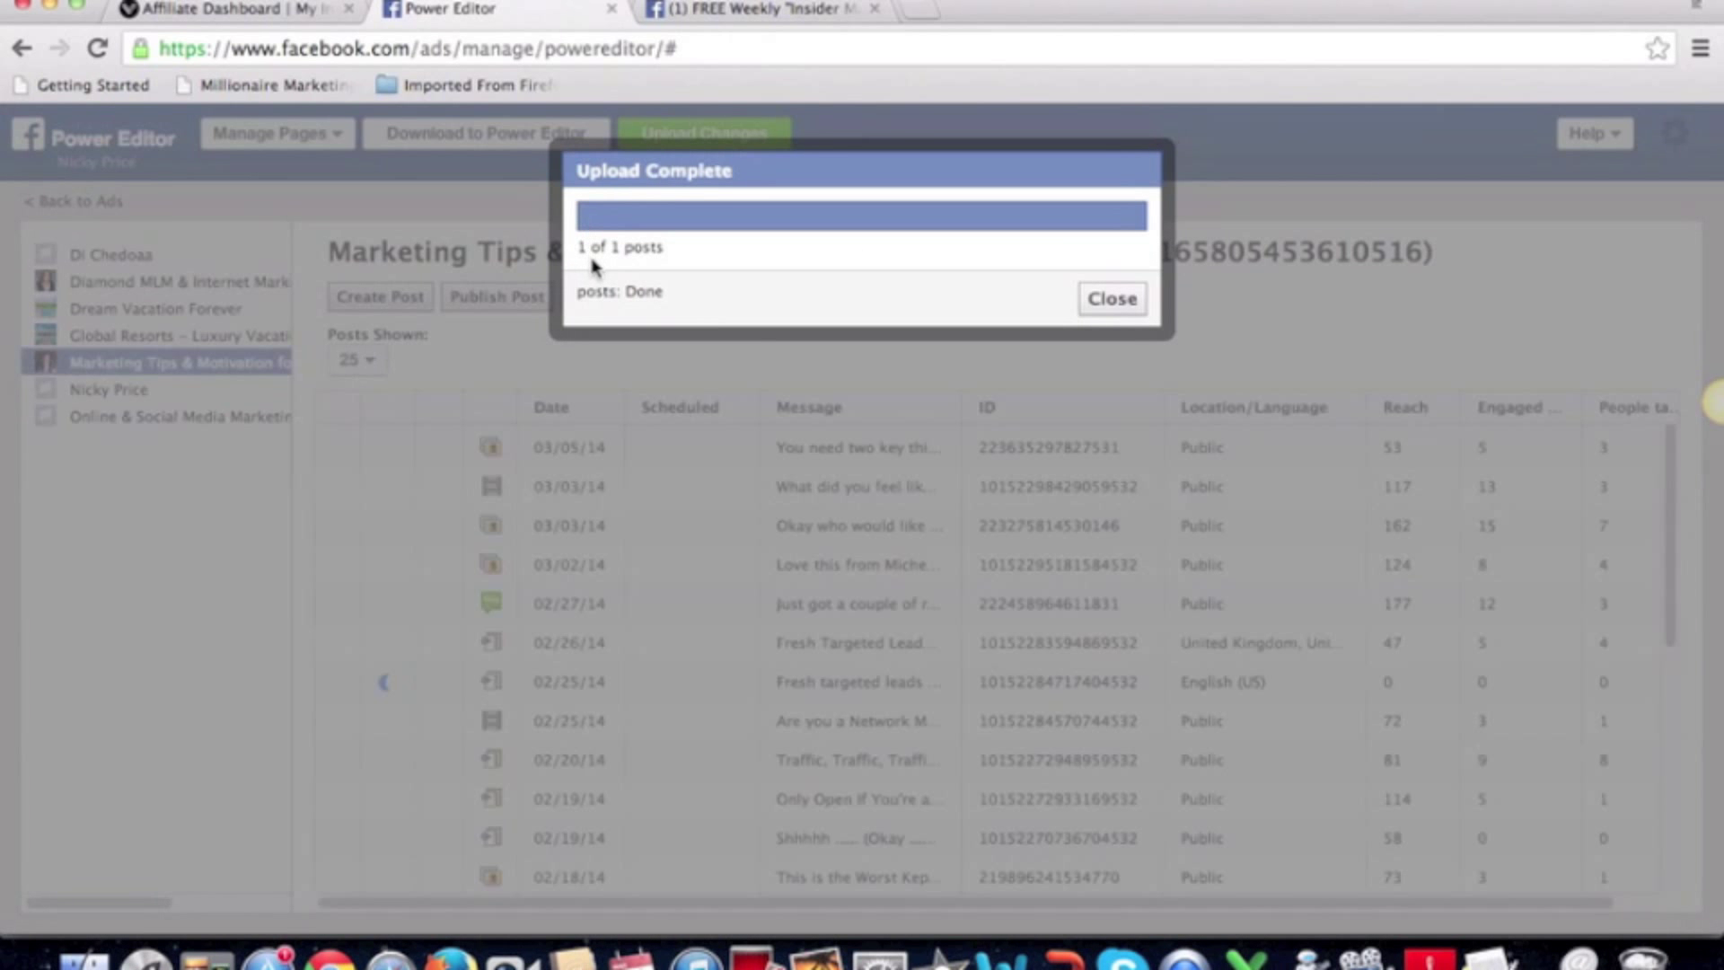
click(1125, 305)
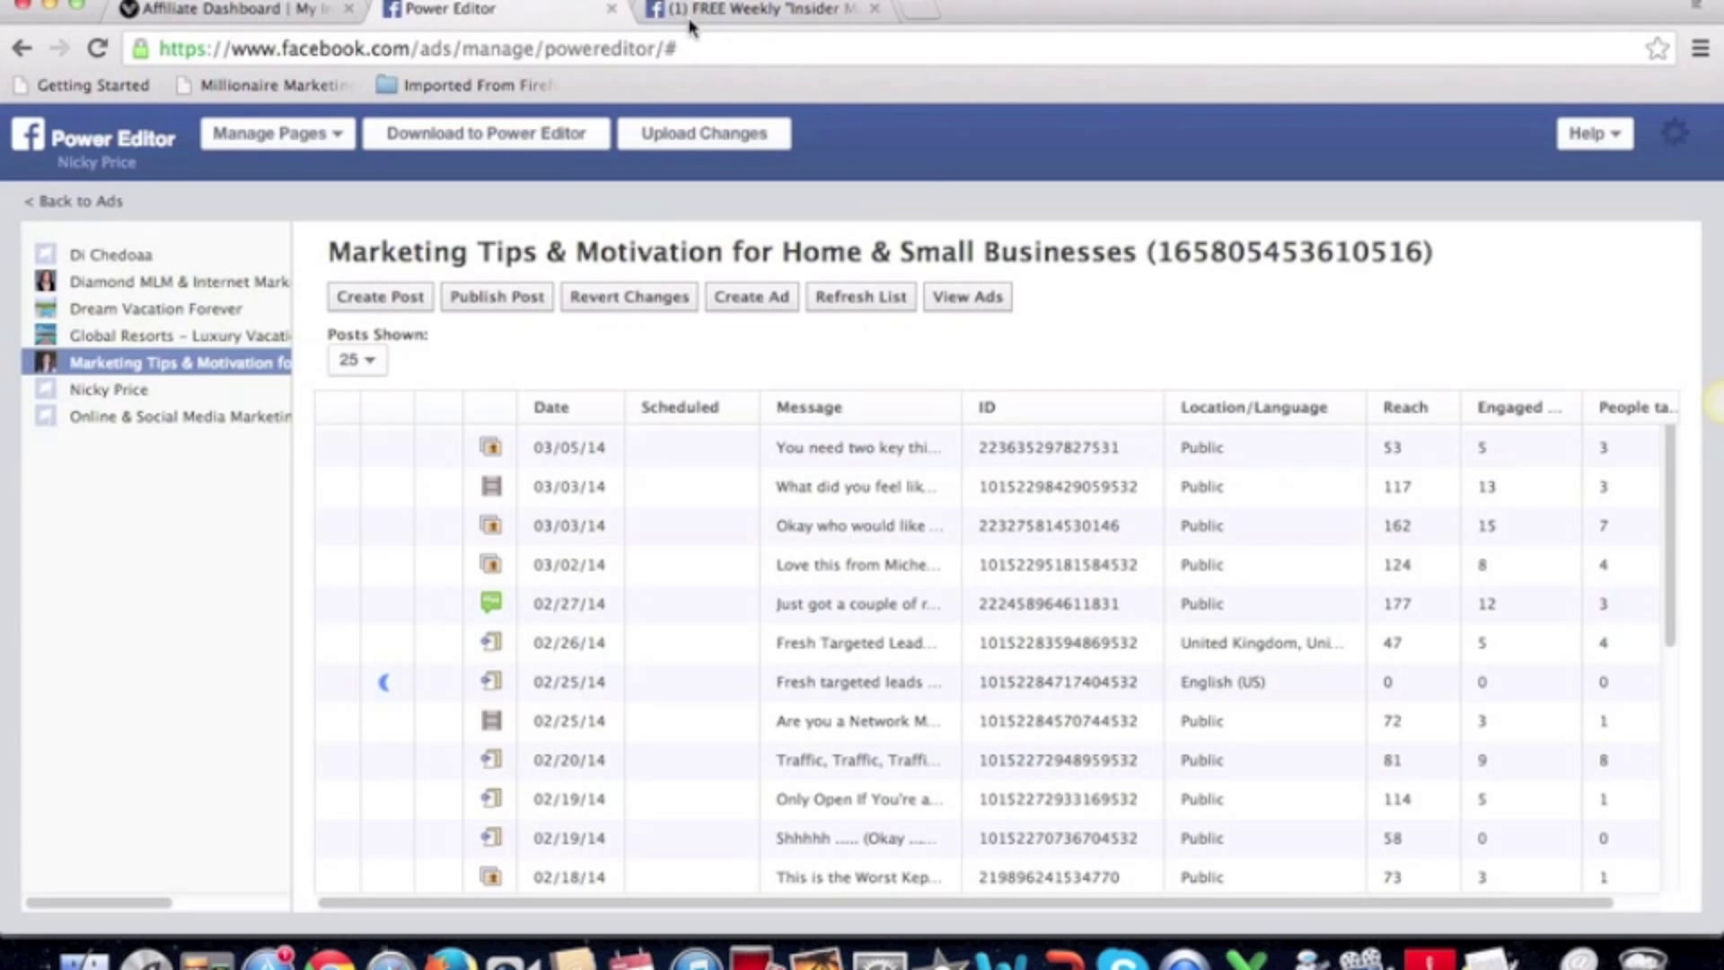
Go from the profile to the Marketing Tips & Motivation page and find the new live link post.
click(738, 13)
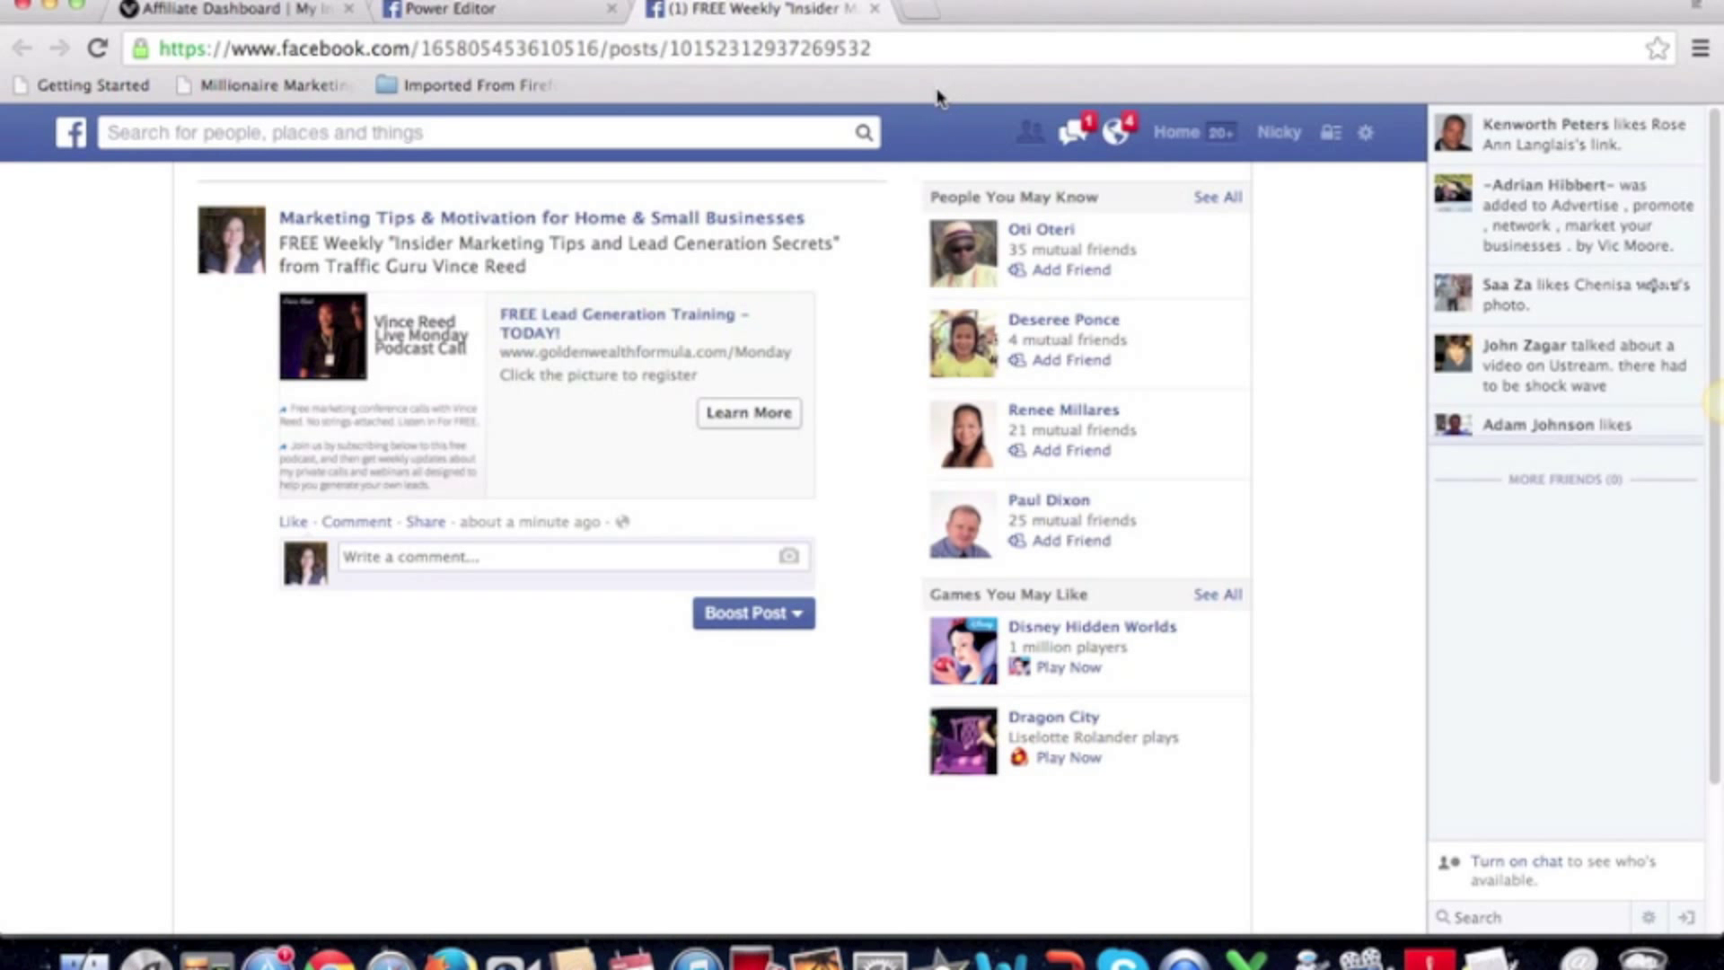
click(1277, 139)
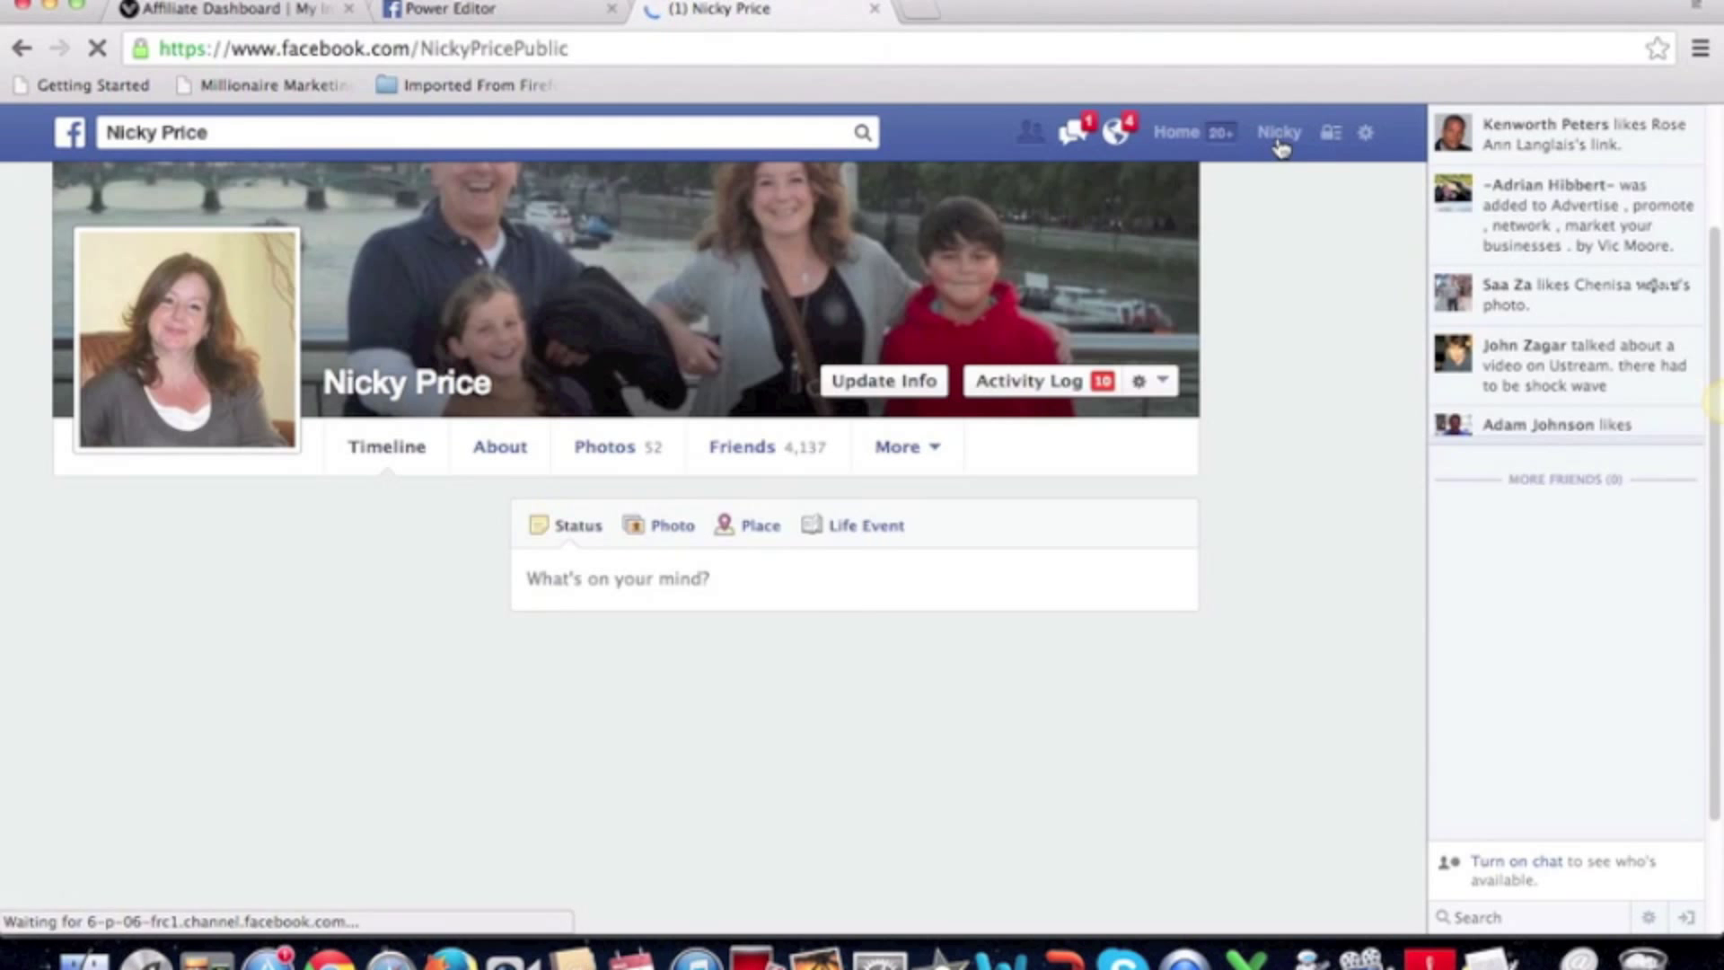
scroll(327, 700, down, 2)
scroll(327, 695, down, 1)
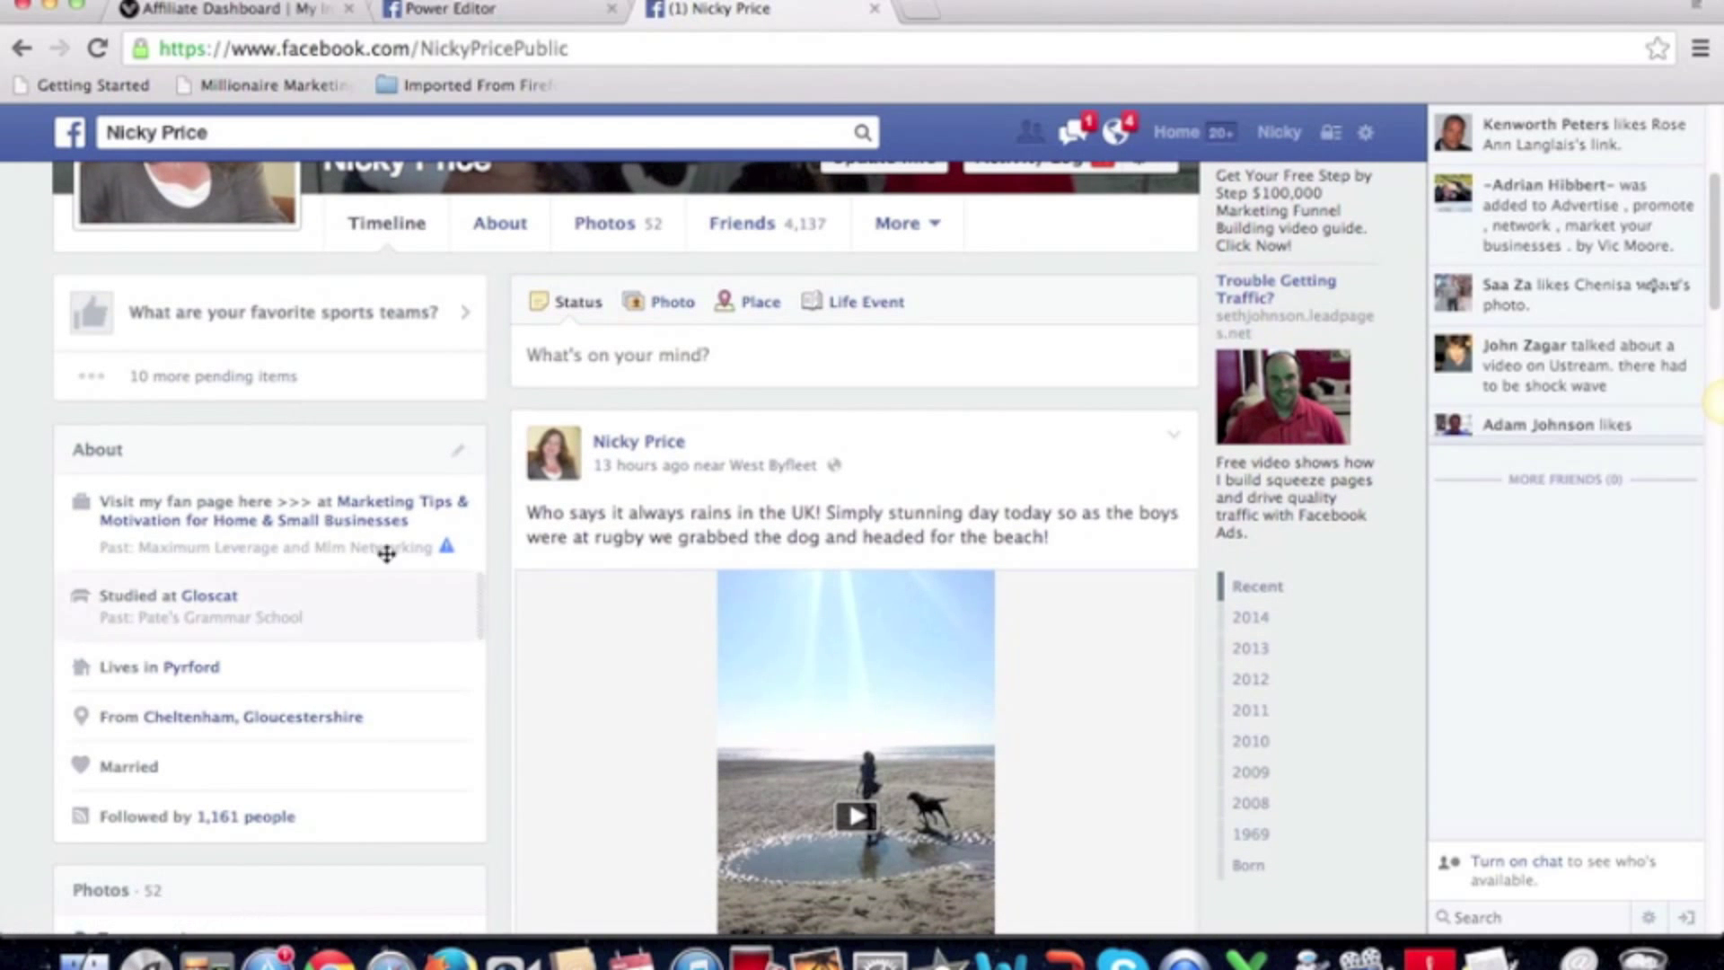
click(396, 503)
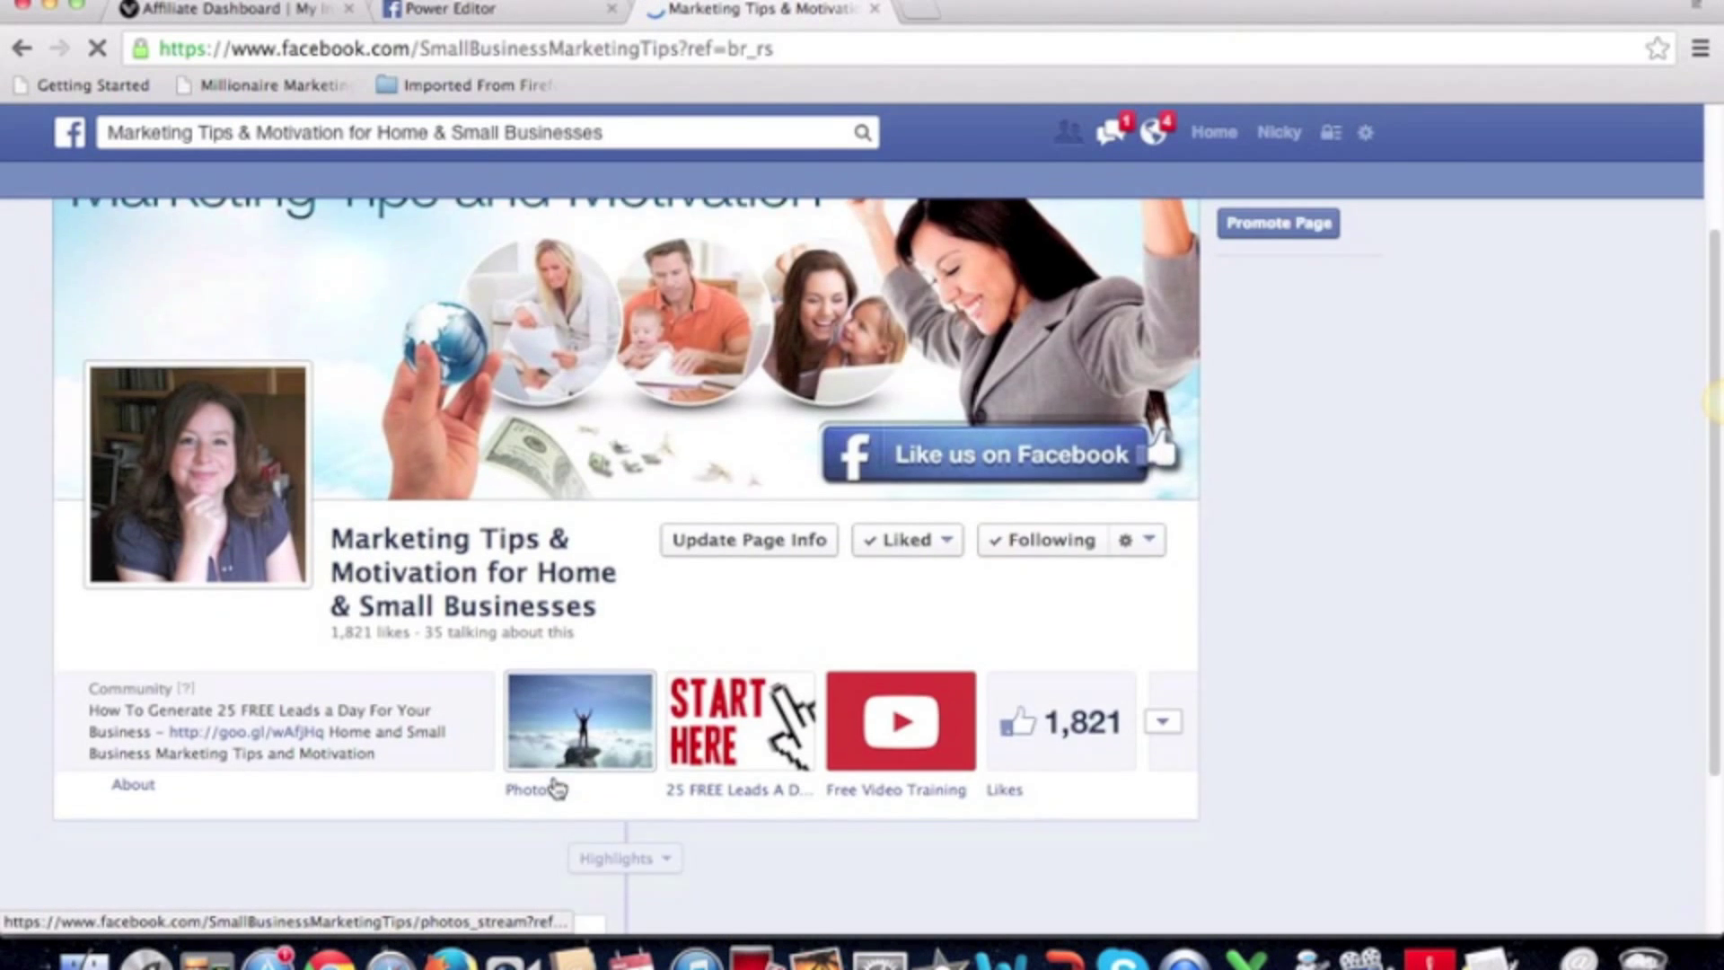
scroll(549, 779, down, 3)
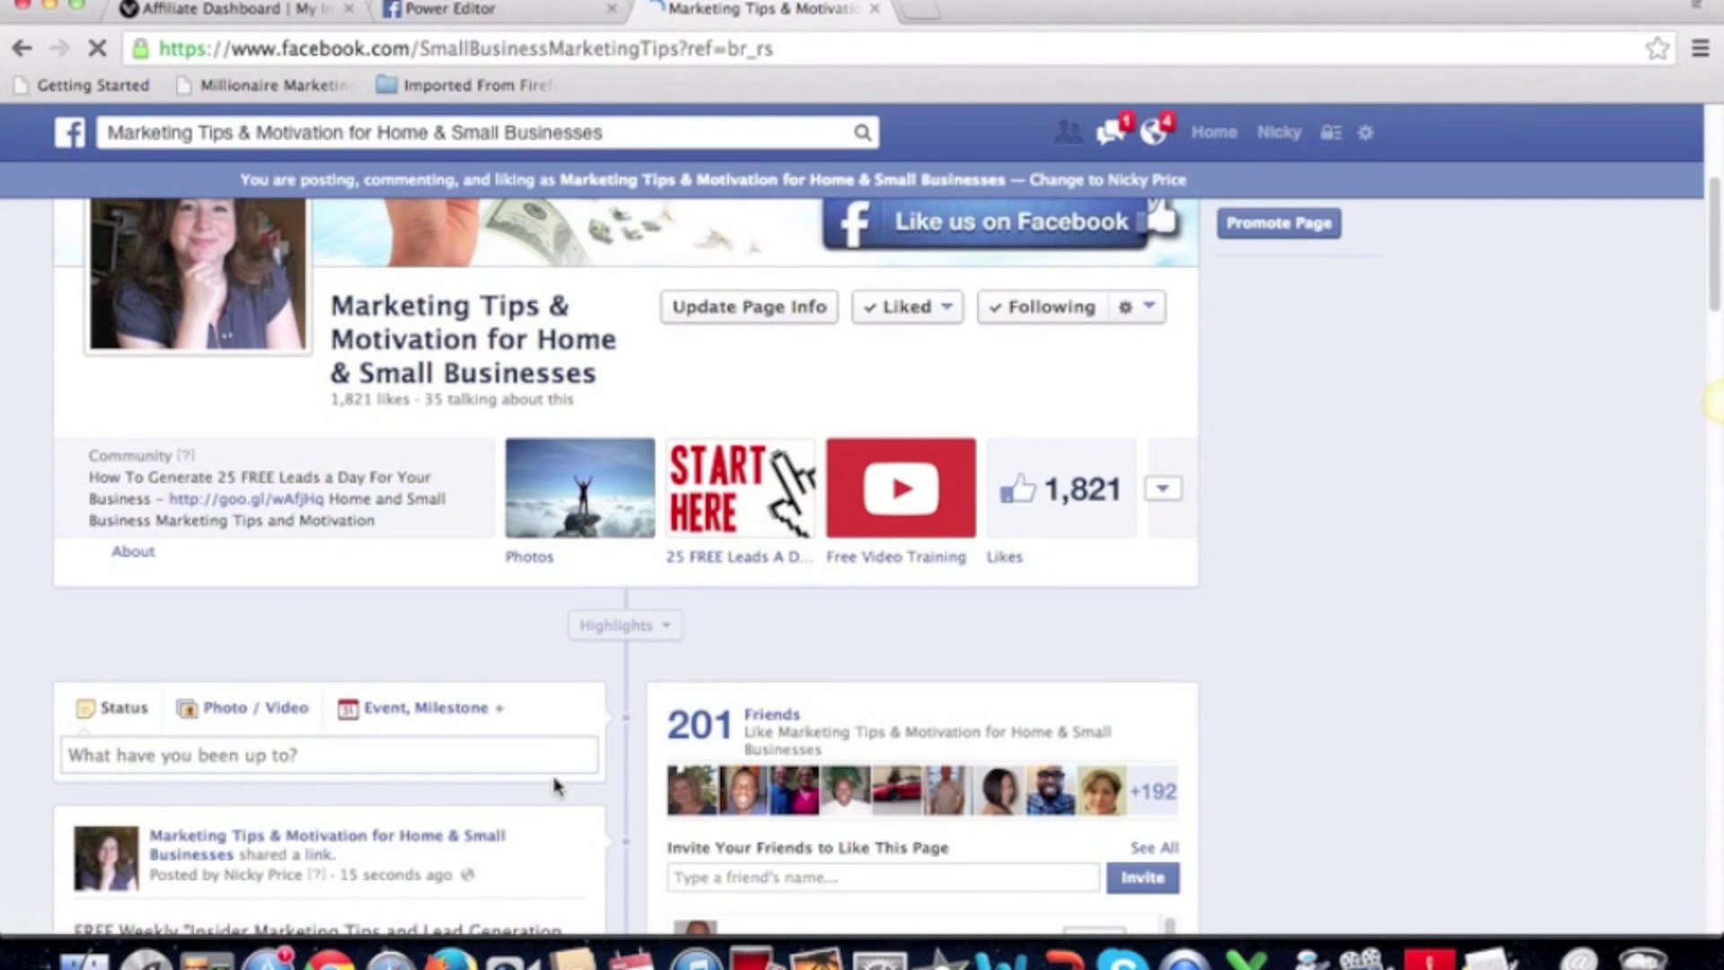
scroll(557, 786, down, 8)
scroll(790, 778, down, 3)
scroll(788, 773, up, 4)
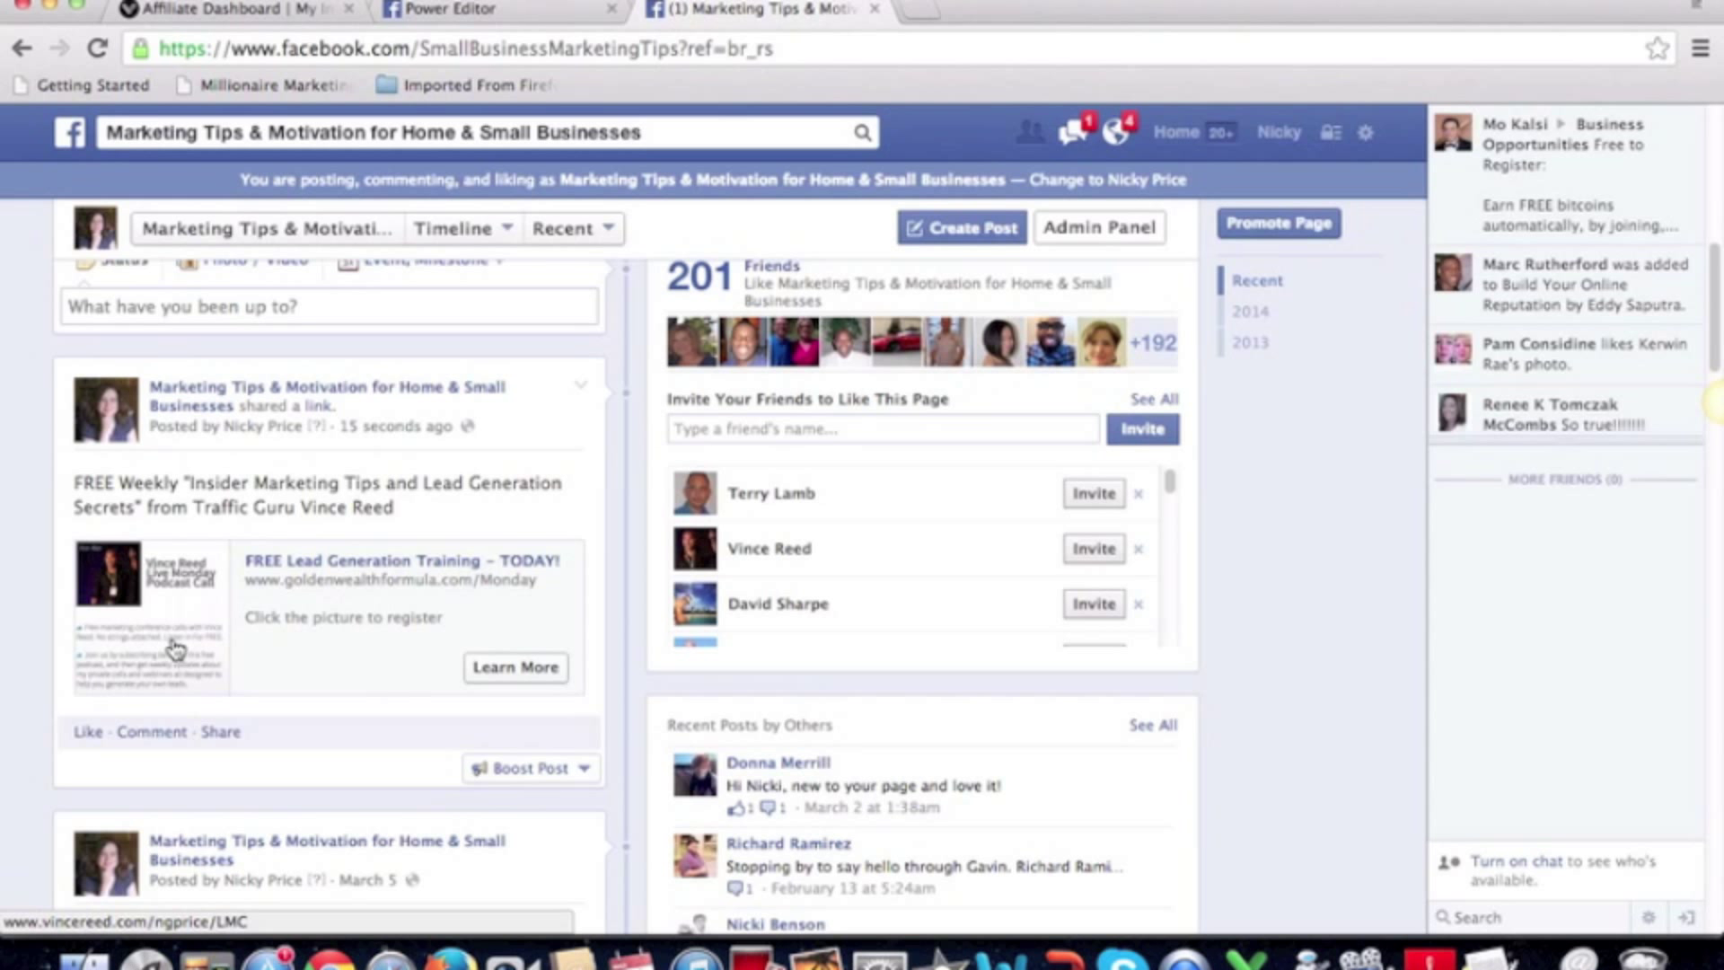
Follow the post's Learn More link to the Mastermind Call landing page, then return to the Facebook page.
click(531, 673)
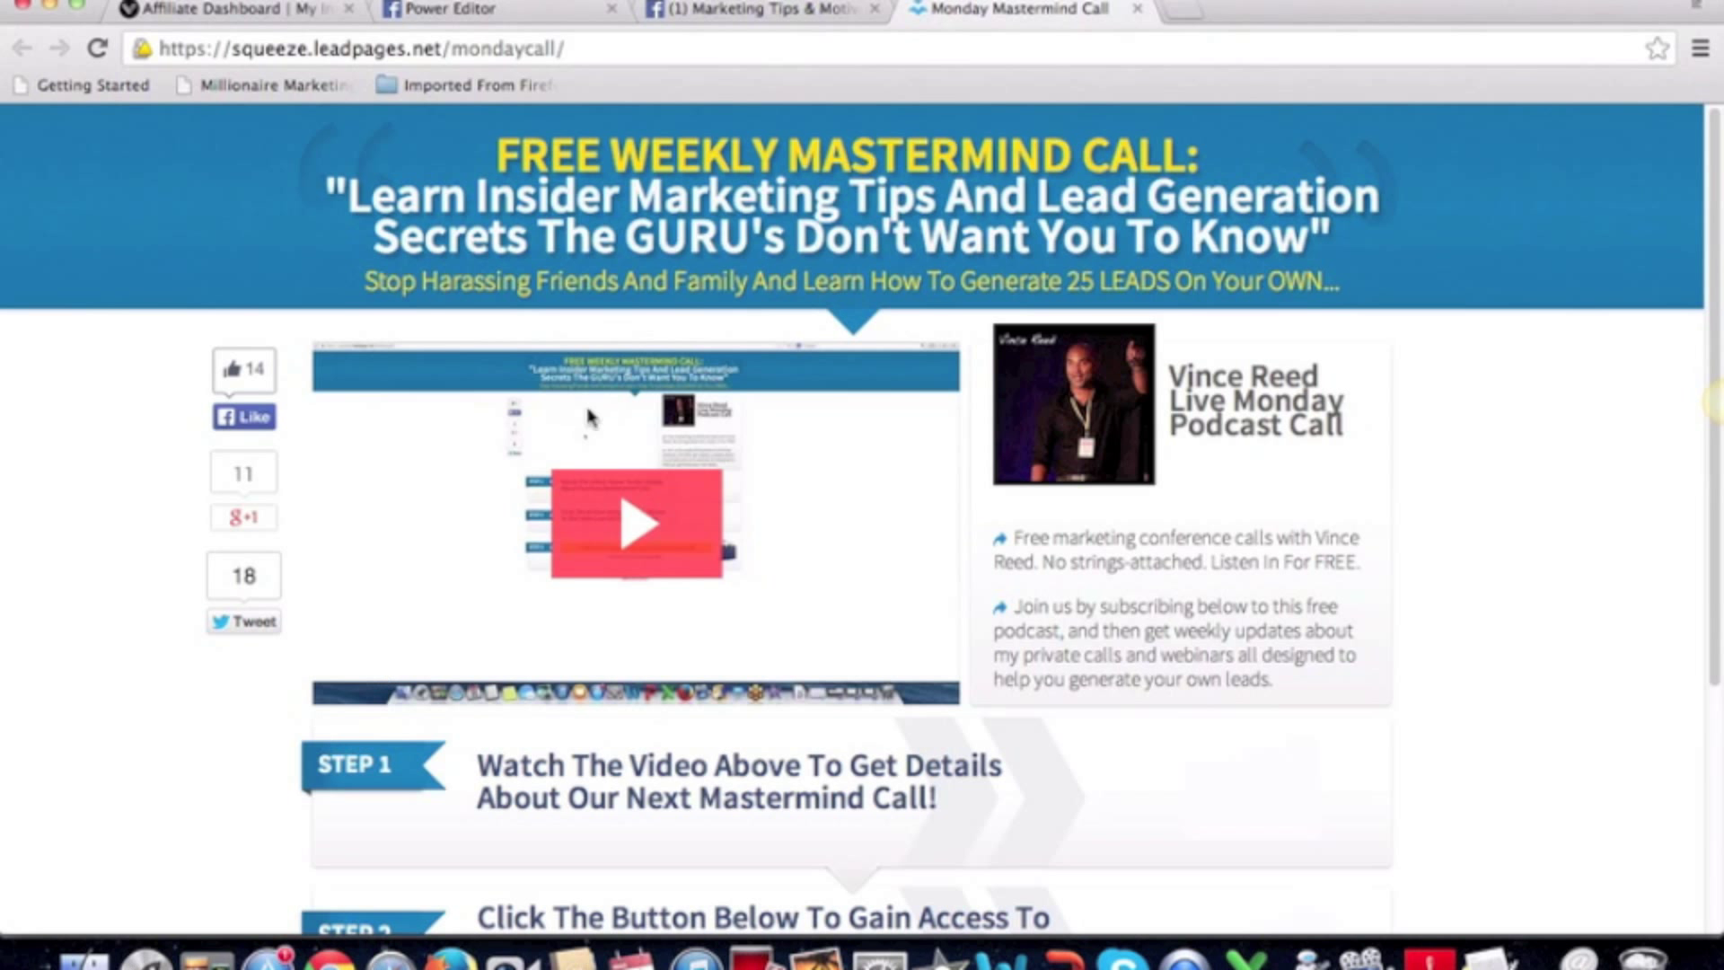
click(770, 21)
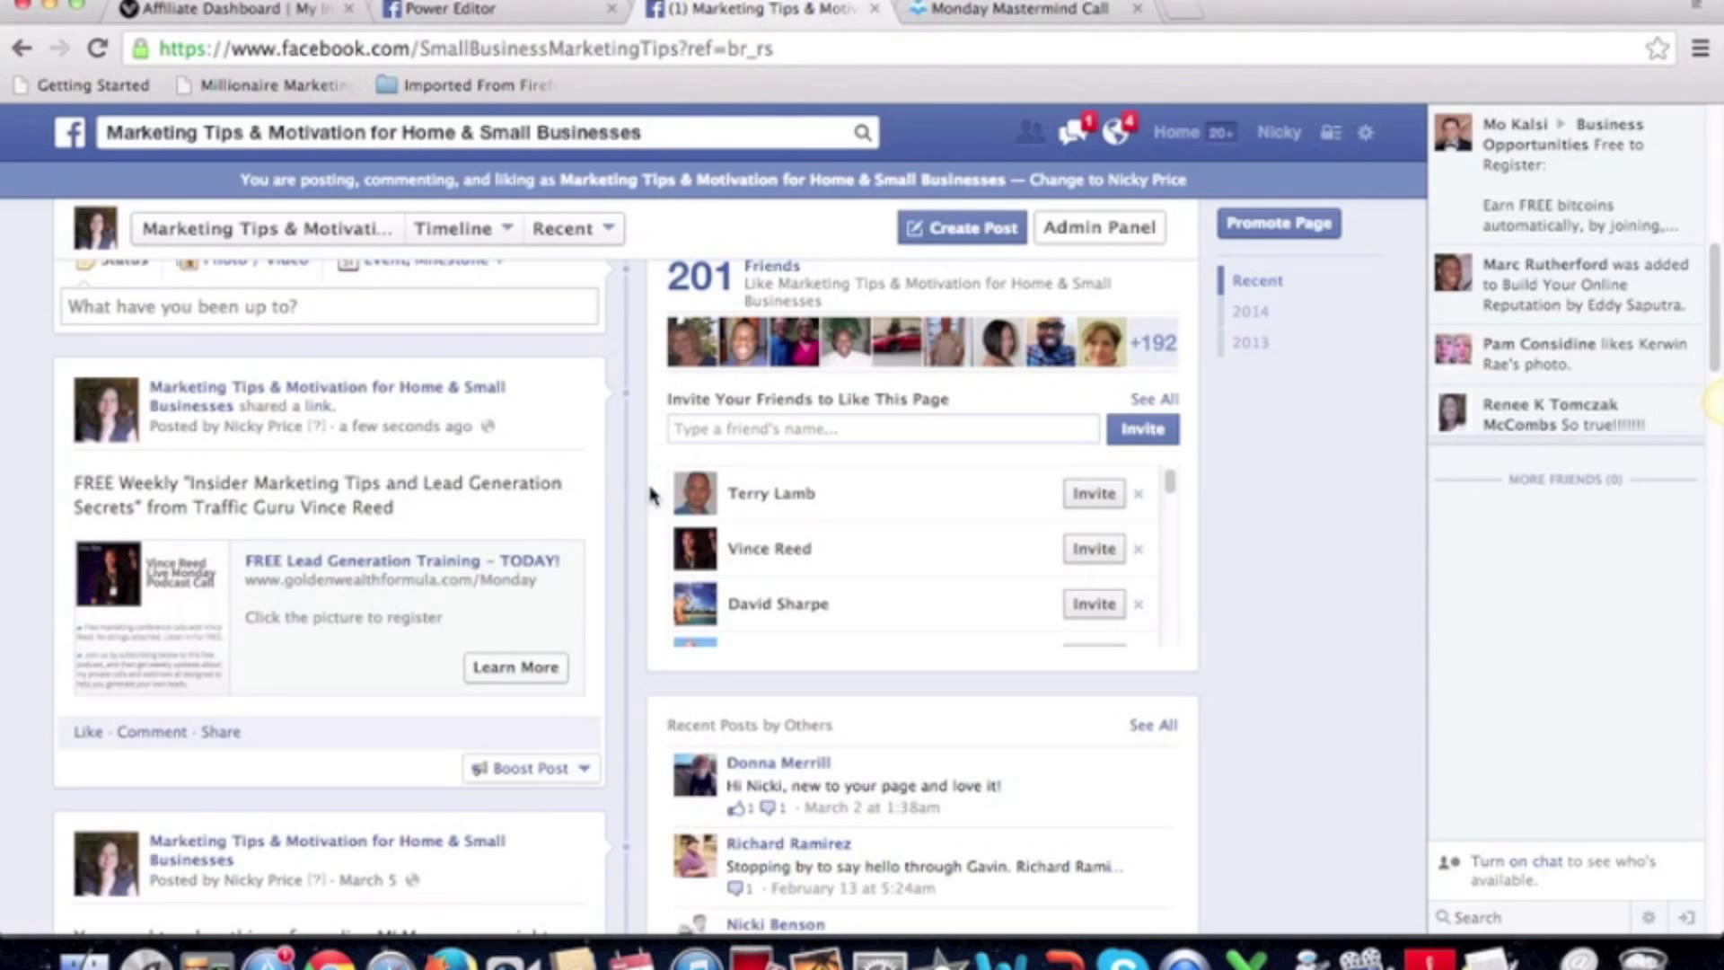
scroll(462, 573, up, 3)
scroll(461, 579, up, 5)
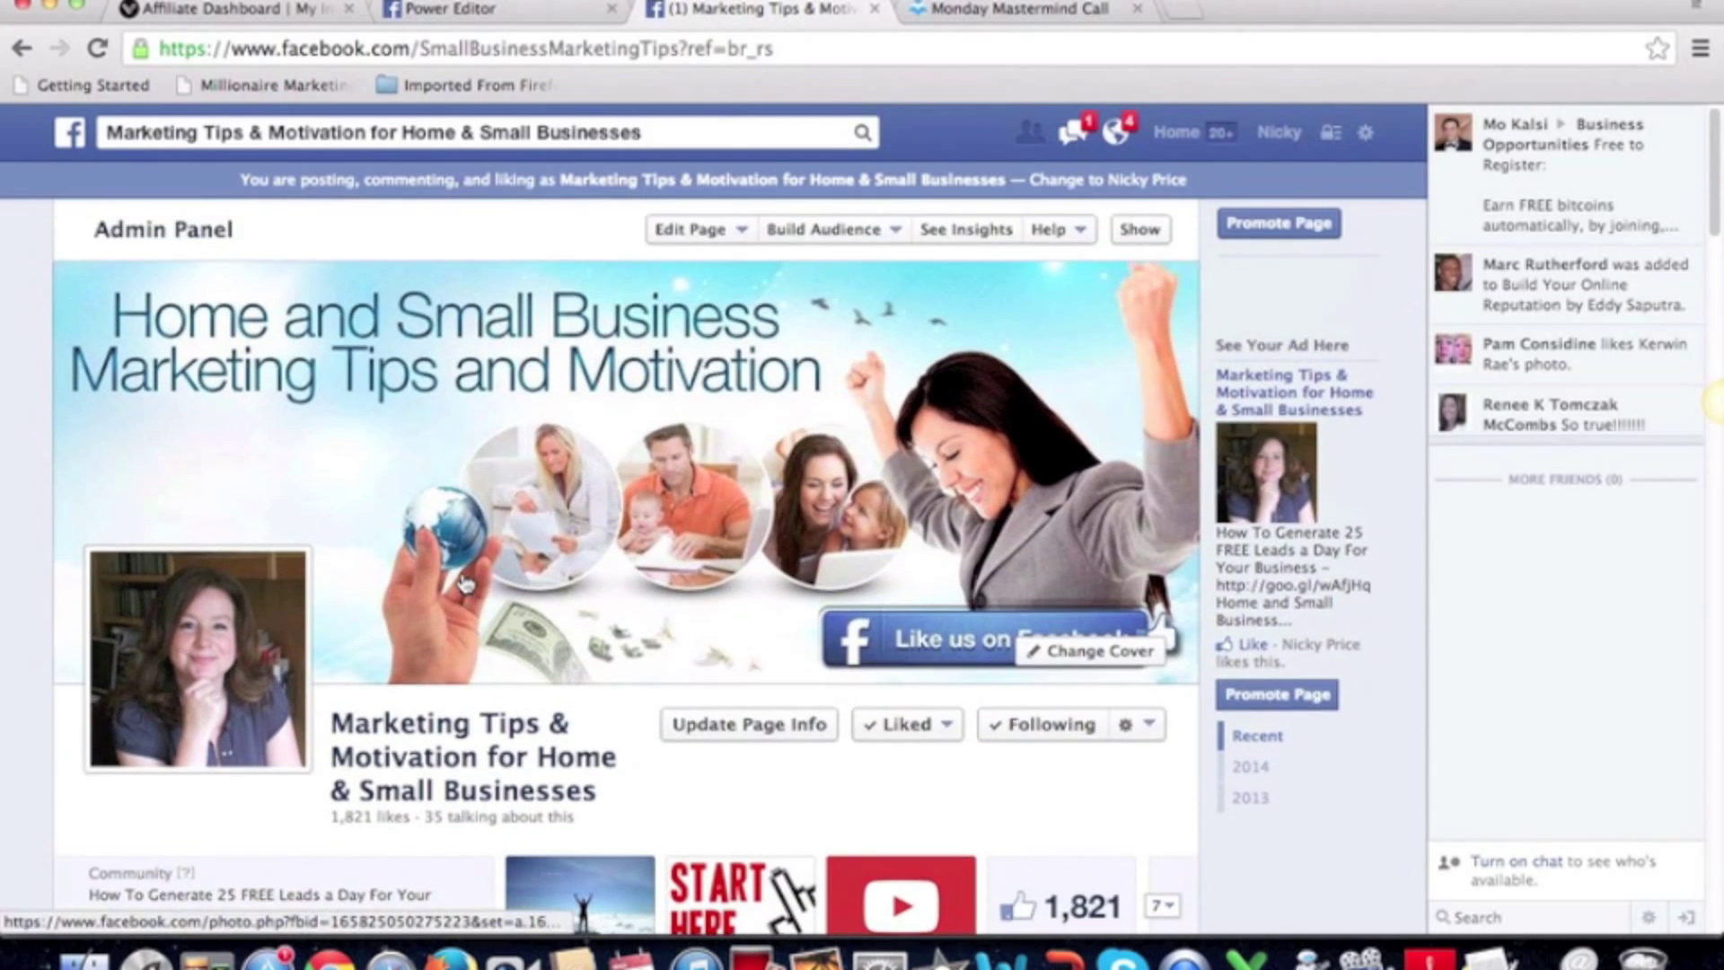